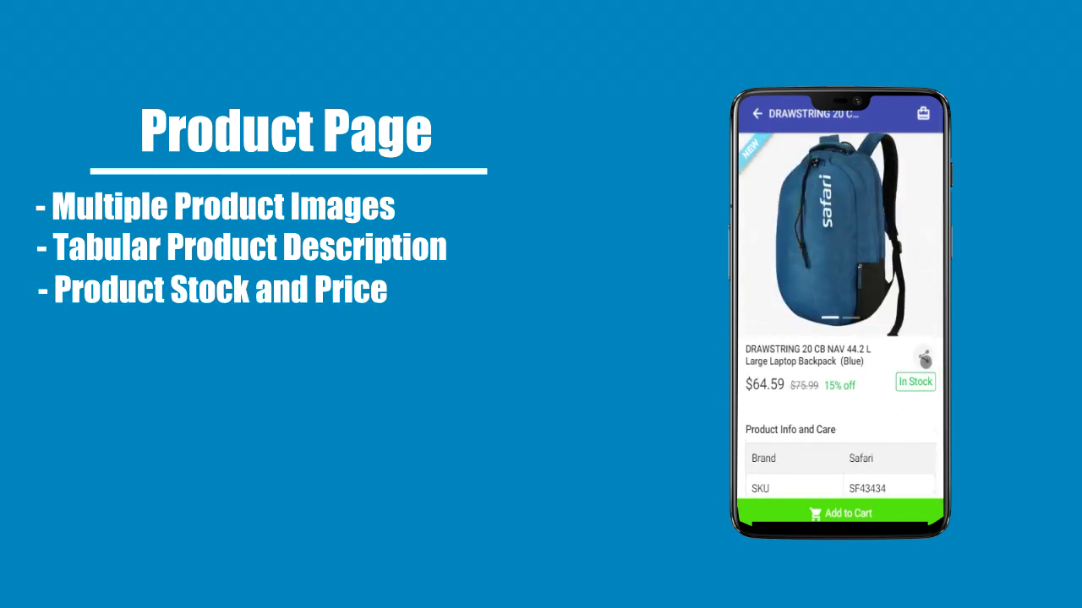
Step: View the social sharing options of the Drawstring backpack and look through its product details
{"action": "left_click", "coordinate": [925, 359]}
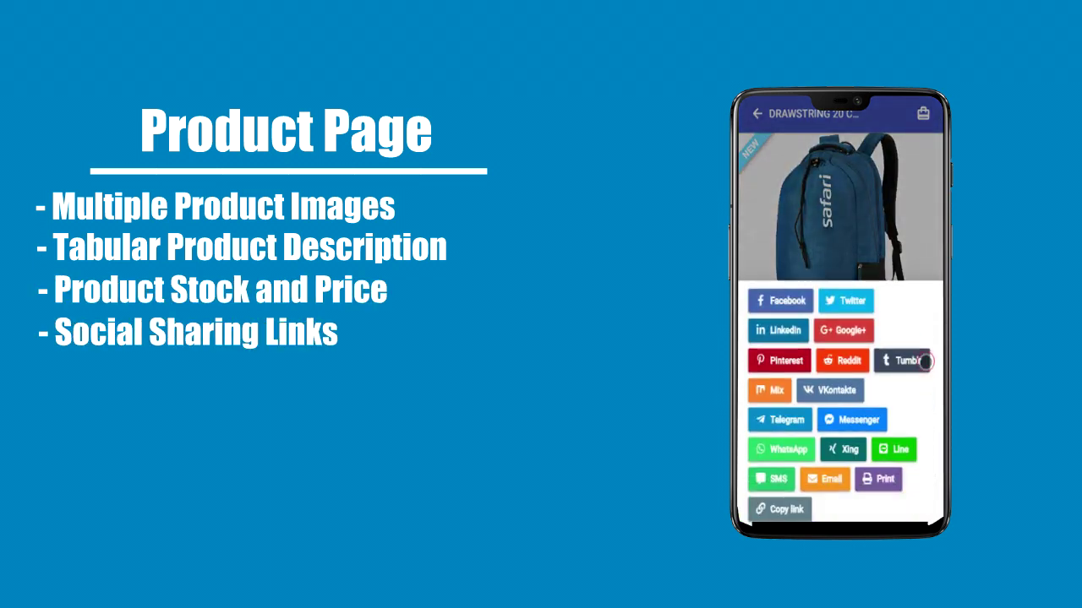
{"action": "left_click", "coordinate": [889, 231]}
{"action": "left_click_drag", "start_coordinate": [888, 412], "coordinate": [898, 258]}
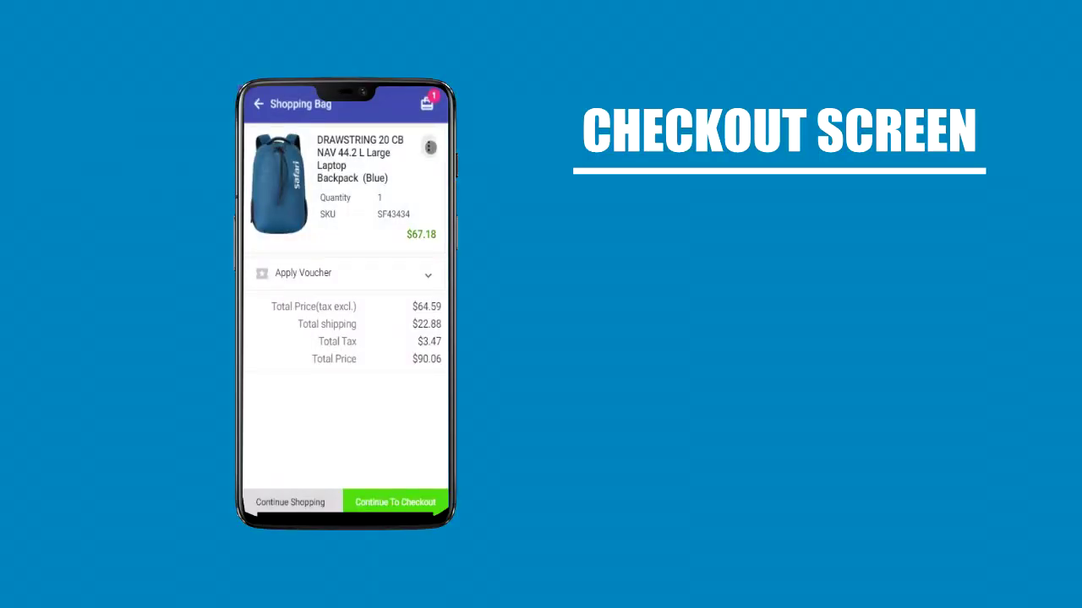
Step: Update the quantity of the Drawstring backpack in the shopping bag to 2
{"action": "left_click", "coordinate": [431, 147]}
{"action": "left_click", "coordinate": [430, 147]}
{"action": "left_click", "coordinate": [406, 279]}
{"action": "left_click", "coordinate": [428, 278]}
{"action": "left_click", "coordinate": [430, 147]}
{"action": "left_click", "coordinate": [390, 178]}
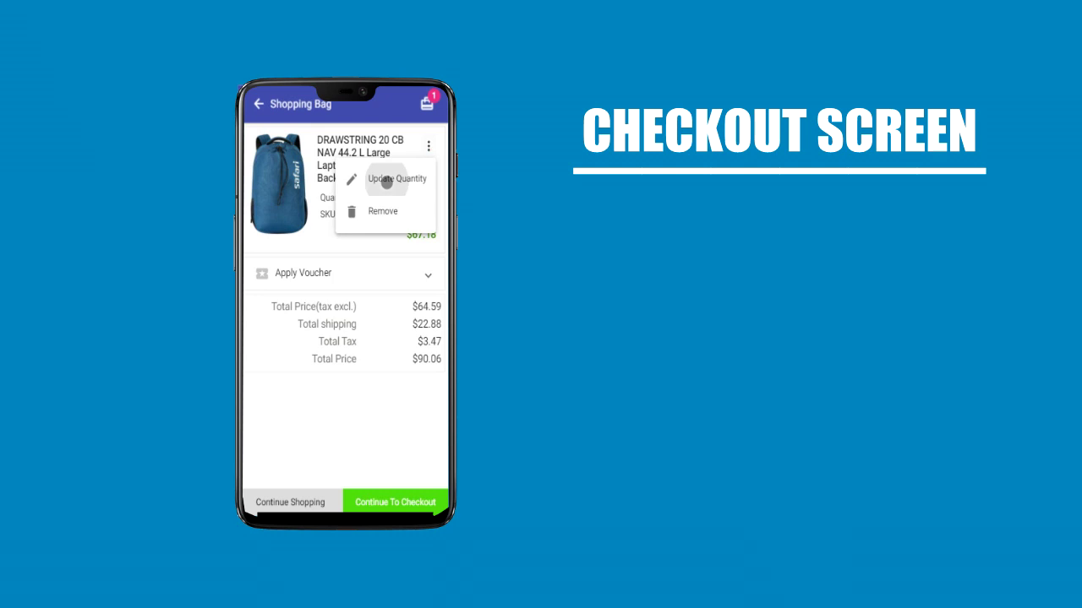
{"action": "key", "text": "BackSpace"}
{"action": "type", "text": "2"}
{"action": "left_click", "coordinate": [388, 296]}
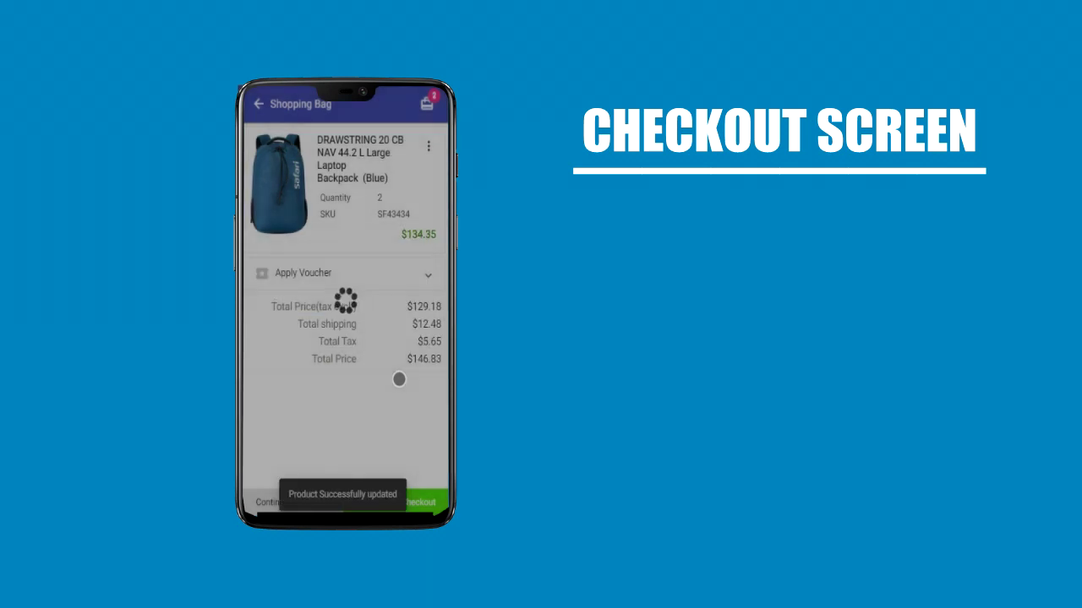
Step: Check out the shopping bag with the order comment "xyz." and proceed to payment
{"action": "left_click", "coordinate": [397, 501]}
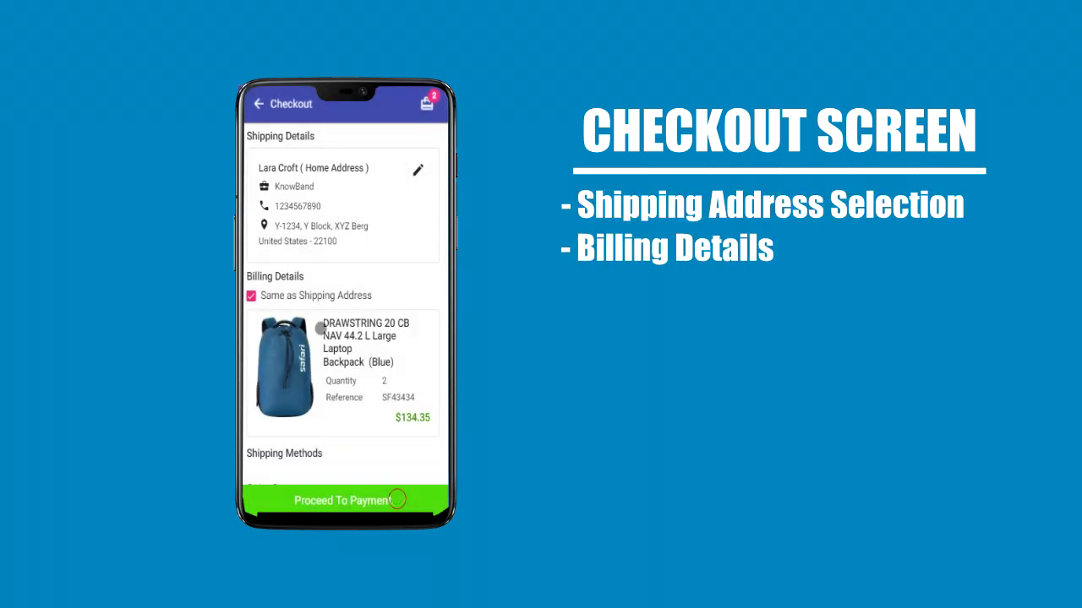
{"action": "left_click_drag", "start_coordinate": [400, 288], "coordinate": [400, 186]}
{"action": "left_click_drag", "start_coordinate": [411, 290], "coordinate": [415, 214]}
{"action": "left_click", "coordinate": [317, 359]}
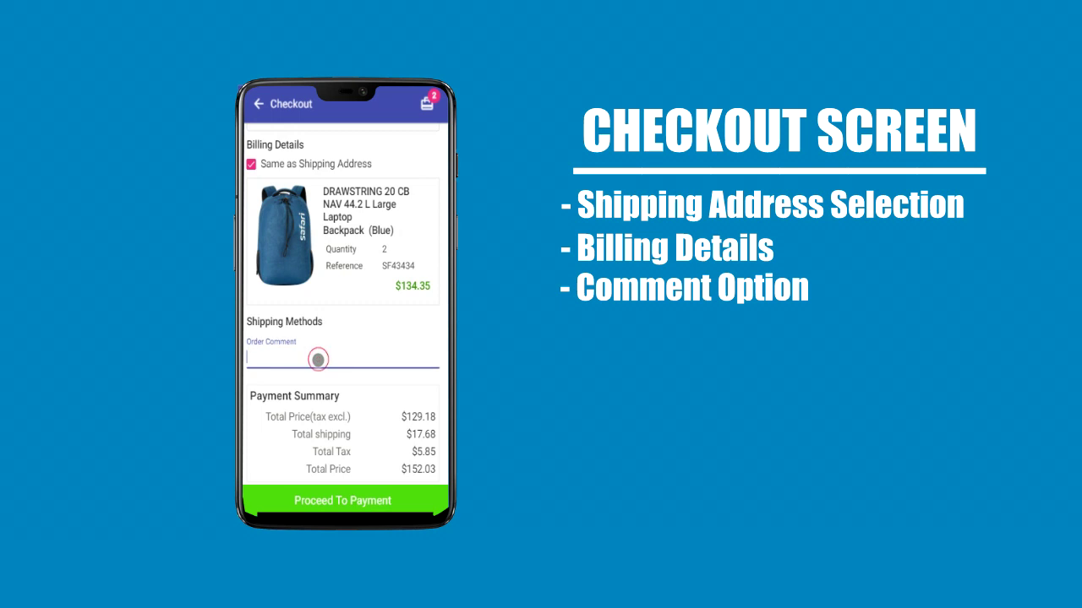
{"action": "type", "text": "xyz."}
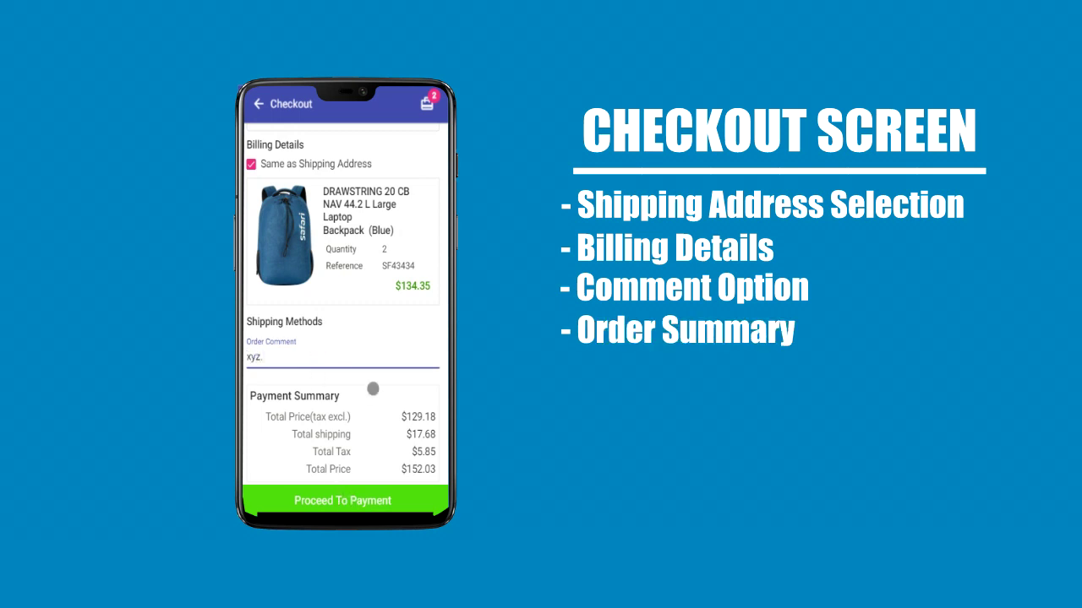
{"action": "left_click", "coordinate": [358, 499]}
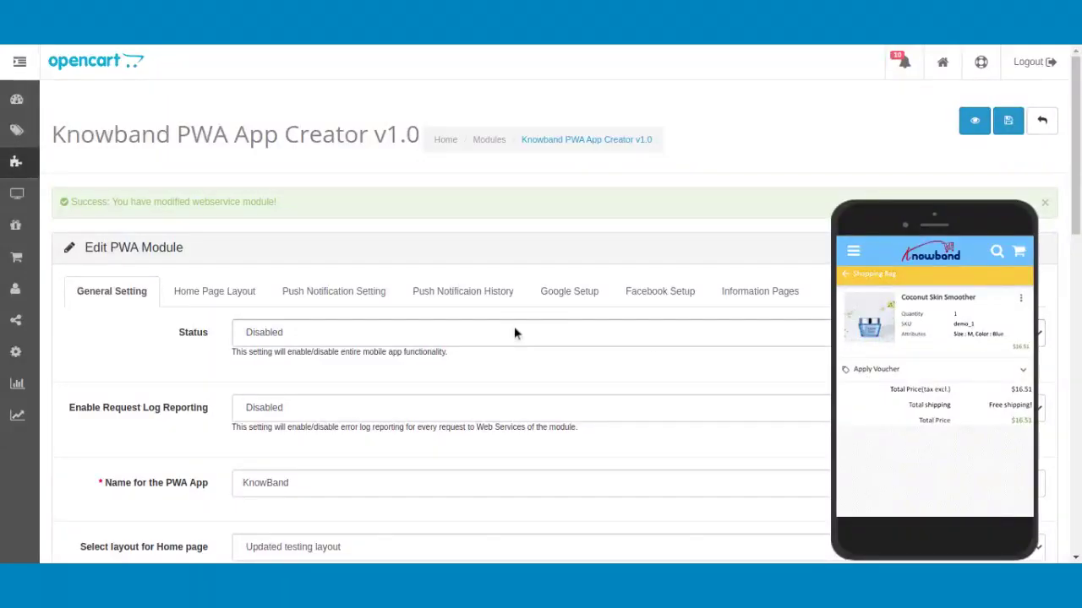
Step: Enable the PWA module's status and set the PWA app's name to "KnowBand PWA"
{"action": "left_click", "coordinate": [473, 336]}
{"action": "left_click", "coordinate": [487, 386]}
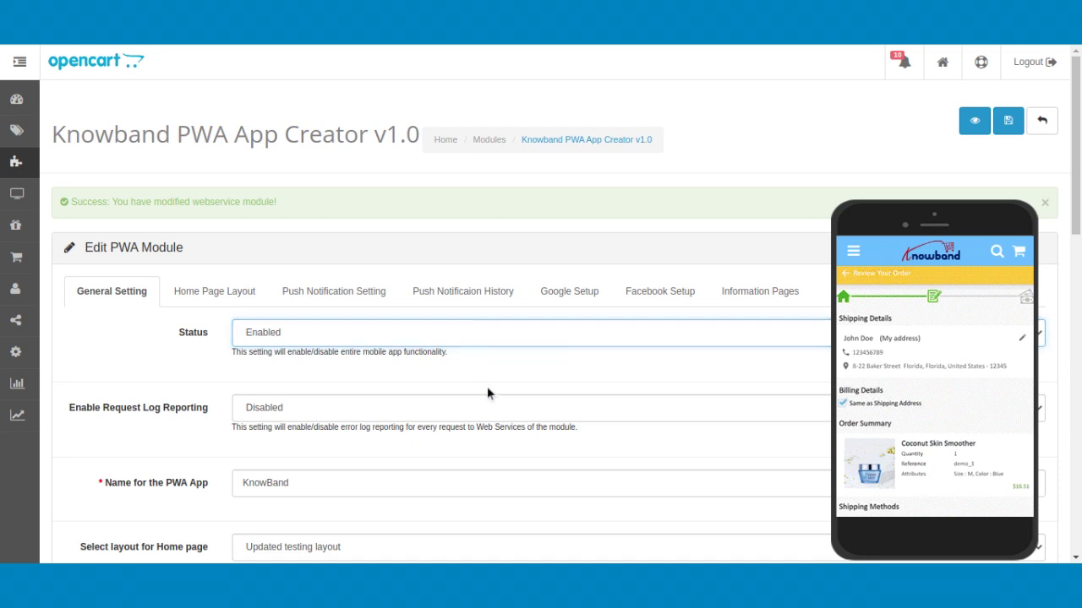
{"action": "scroll", "coordinate": [486, 386], "scroll_direction": "down", "scroll_amount": 2}
{"action": "scroll", "coordinate": [487, 386], "scroll_direction": "down", "scroll_amount": 4}
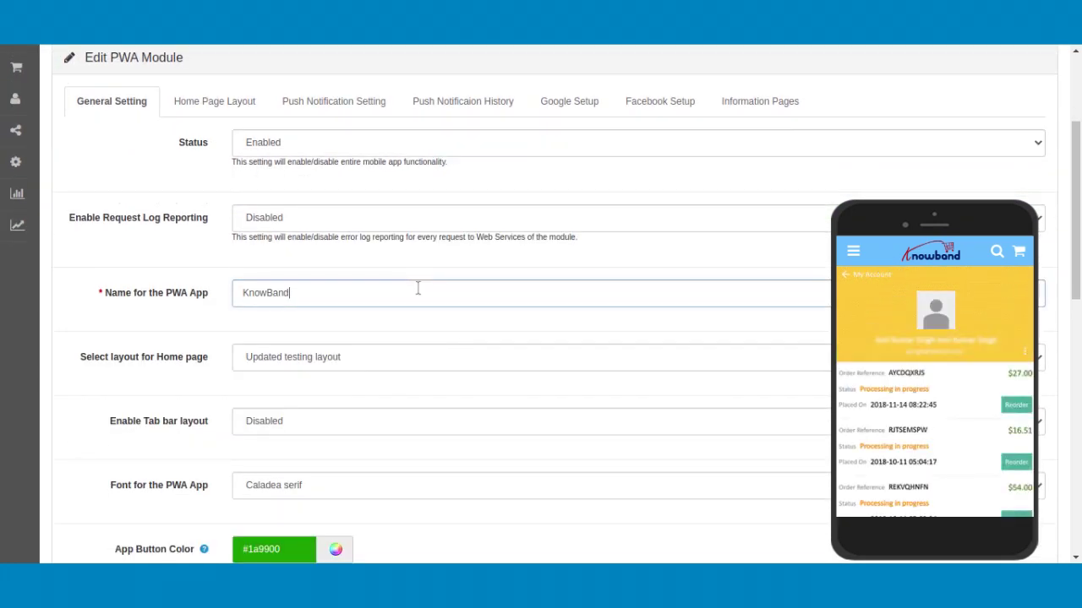
{"action": "type", "text": "PWA"}
{"action": "left_click", "coordinate": [429, 264]}
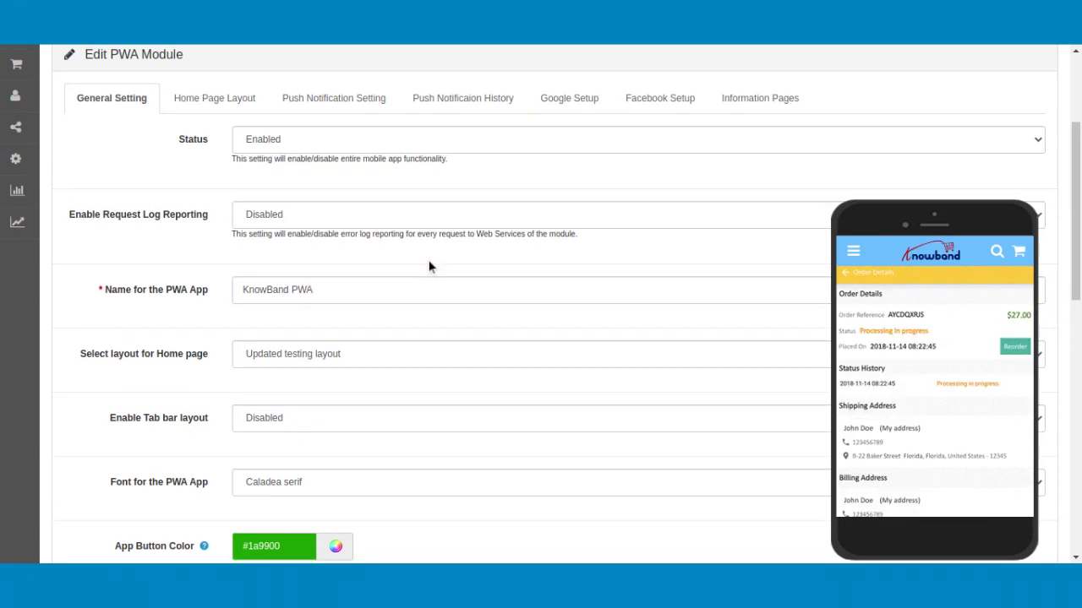
Step: Enable the tab bar layout and set the PWA app's font to Abel sans-serif
{"action": "scroll", "coordinate": [428, 264], "scroll_direction": "down", "scroll_amount": 3}
{"action": "scroll", "coordinate": [428, 267], "scroll_direction": "down", "scroll_amount": 4}
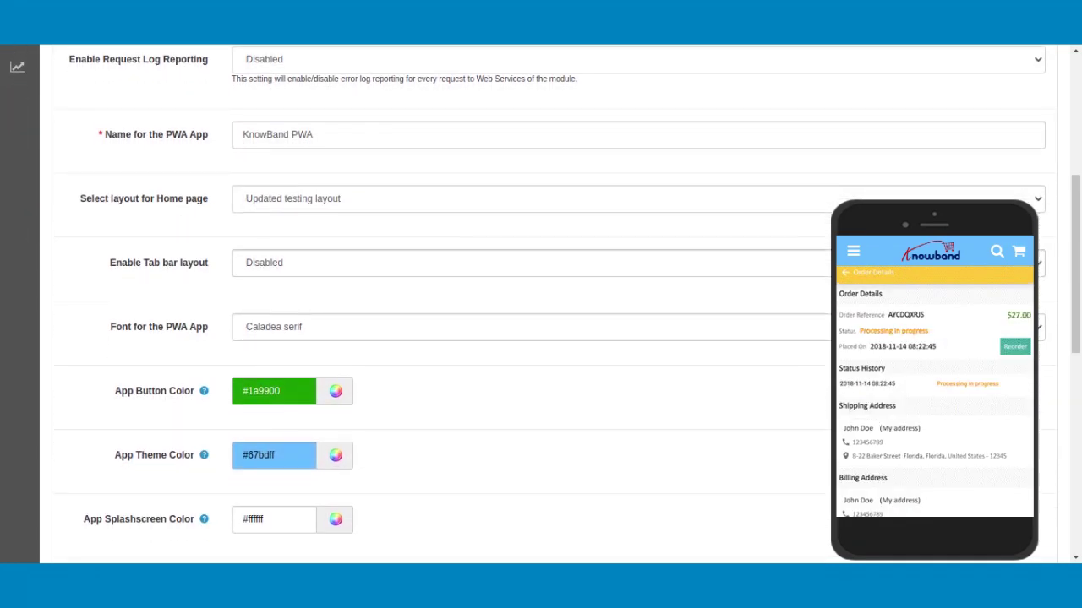
{"action": "left_click", "coordinate": [364, 136]}
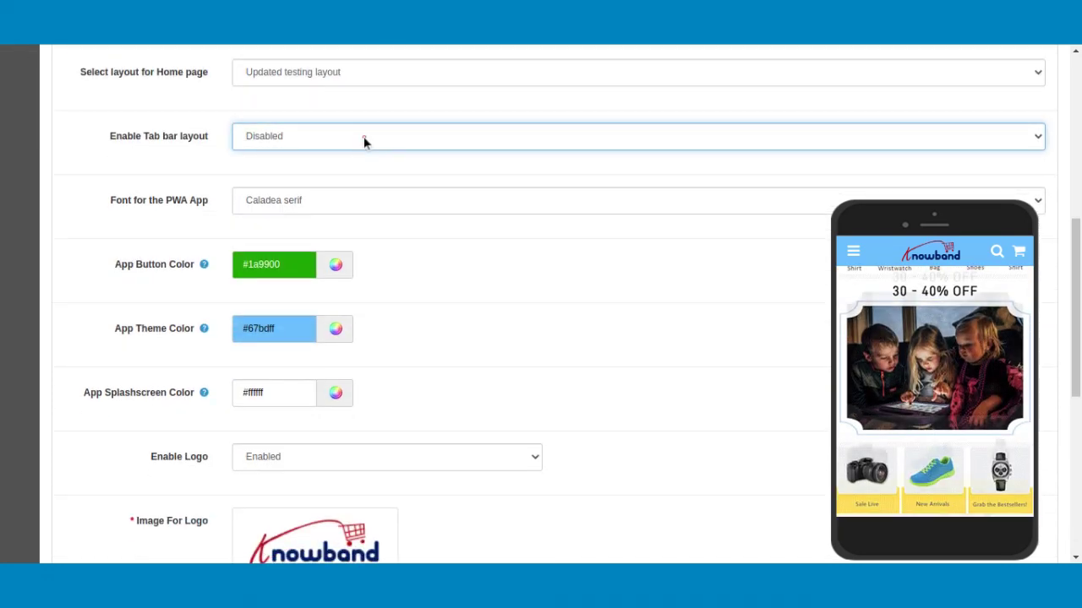
{"action": "left_click", "coordinate": [359, 167]}
{"action": "left_click", "coordinate": [350, 202]}
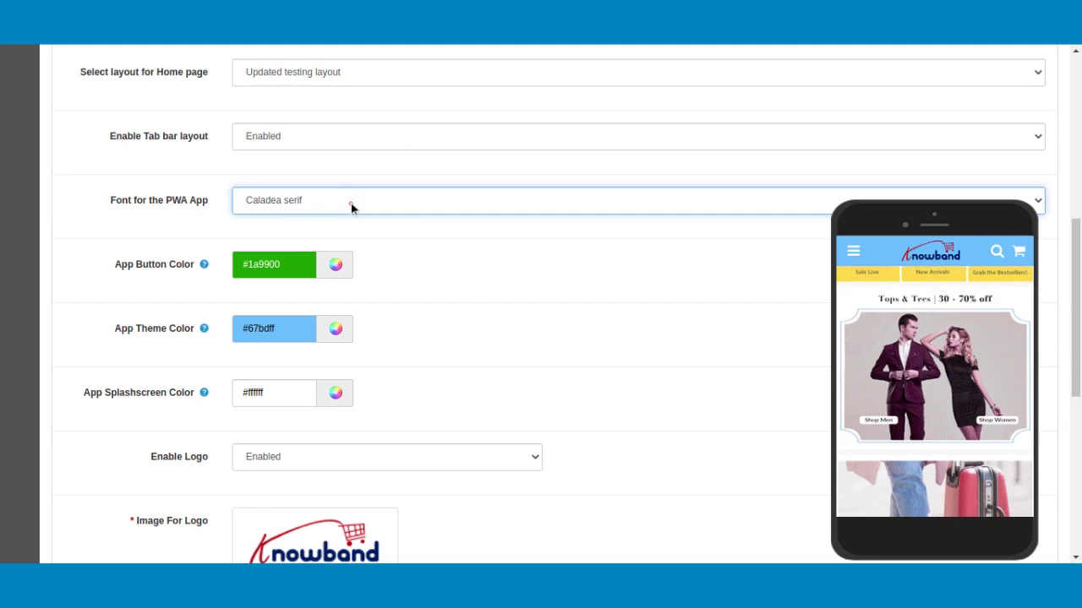
{"action": "left_click", "coordinate": [345, 223]}
Step: Change the app button color to the dark purple #39007e
{"action": "left_click", "coordinate": [343, 271]}
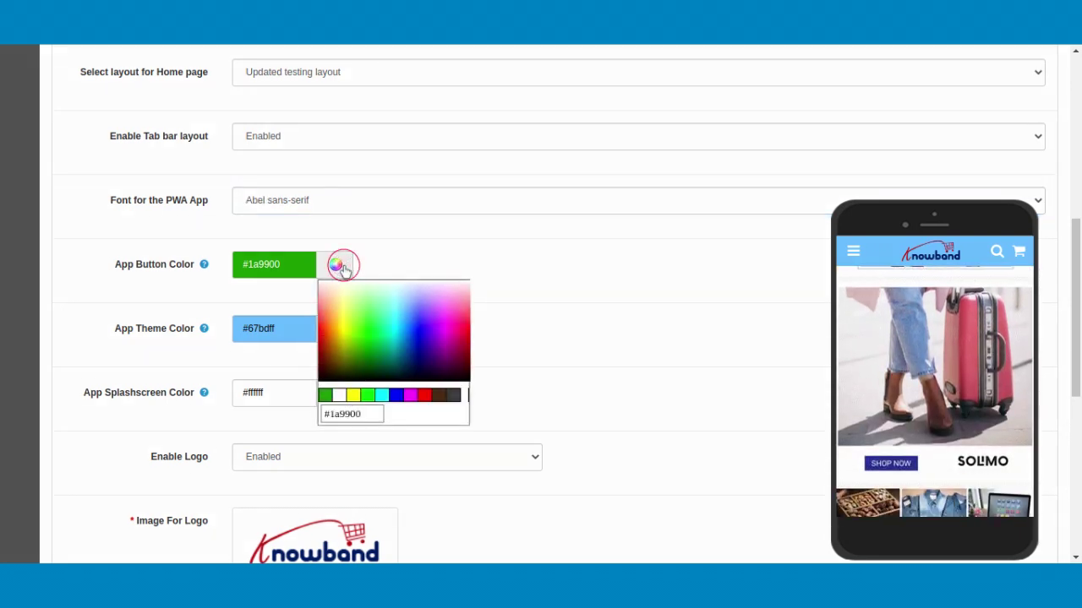
{"action": "left_click", "coordinate": [389, 310]}
{"action": "left_click_drag", "start_coordinate": [389, 309], "coordinate": [430, 355]}
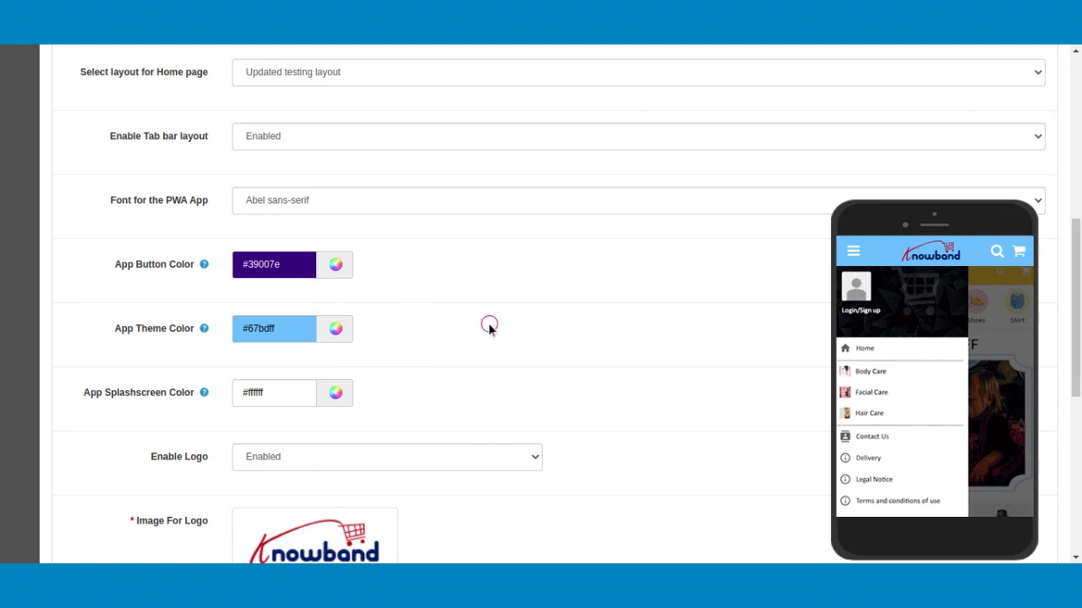
Step: Switch the Enable Logo setting to Disabled and back to Enabled
{"action": "scroll", "coordinate": [489, 323], "scroll_direction": "down", "scroll_amount": 5}
{"action": "left_click", "coordinate": [400, 145]}
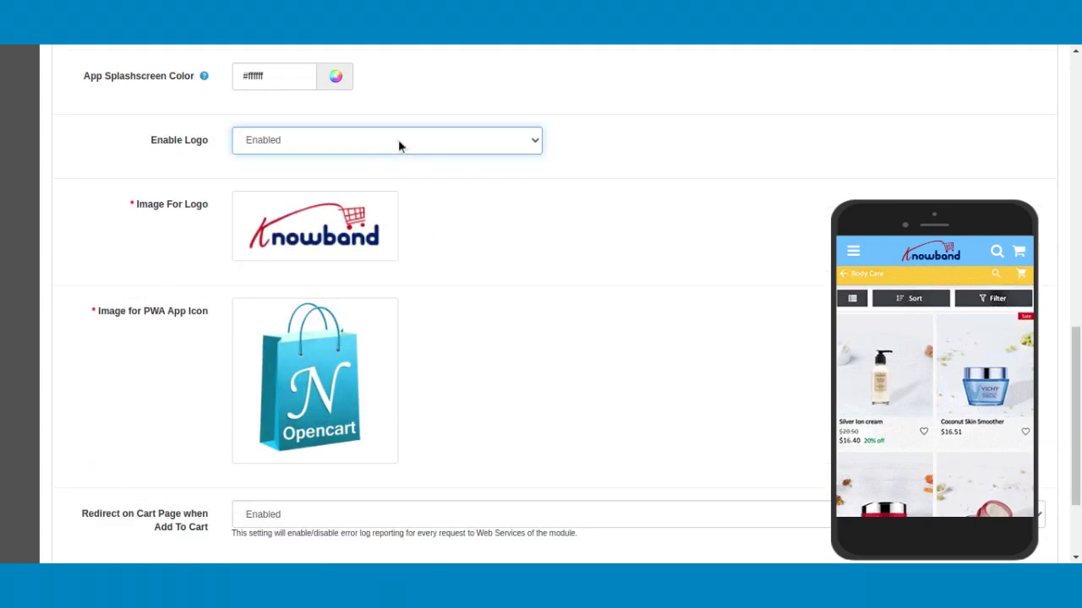
{"action": "key", "text": "Down"}
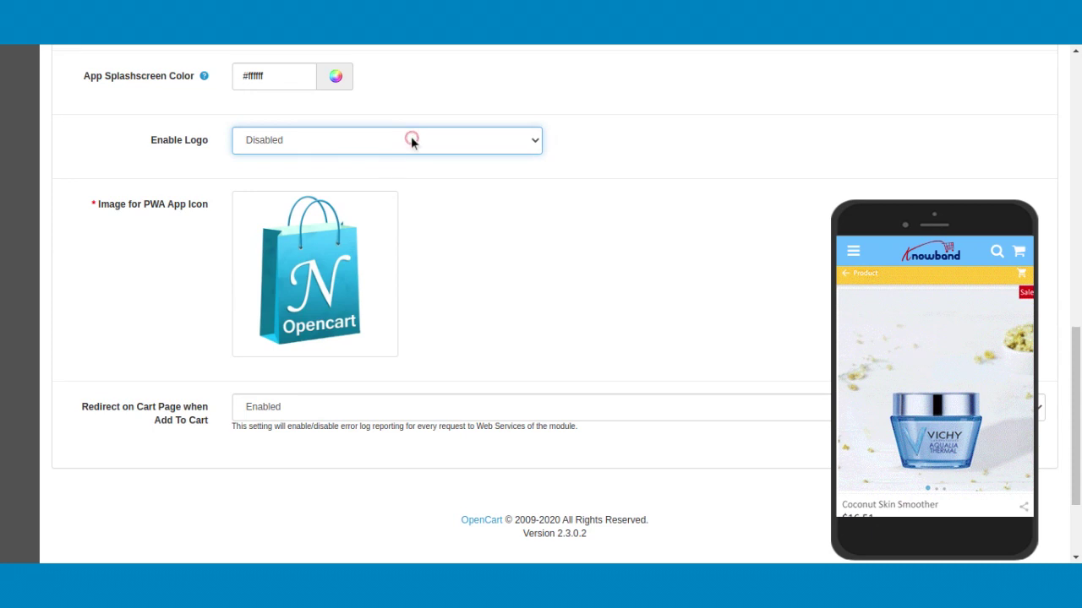
{"action": "key", "text": "Up"}
{"action": "left_click", "coordinate": [537, 195]}
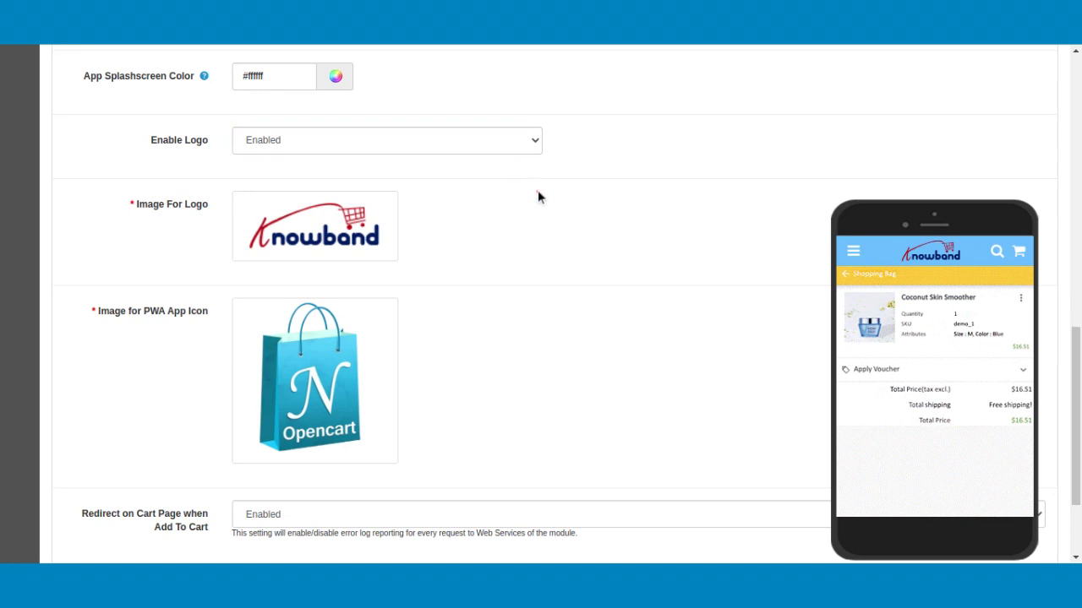
Step: Choose the option for redirecting to the cart page on add to cart, and save the module settings
{"action": "scroll", "coordinate": [538, 194], "scroll_direction": "down", "scroll_amount": 3}
{"action": "left_click", "coordinate": [309, 377]}
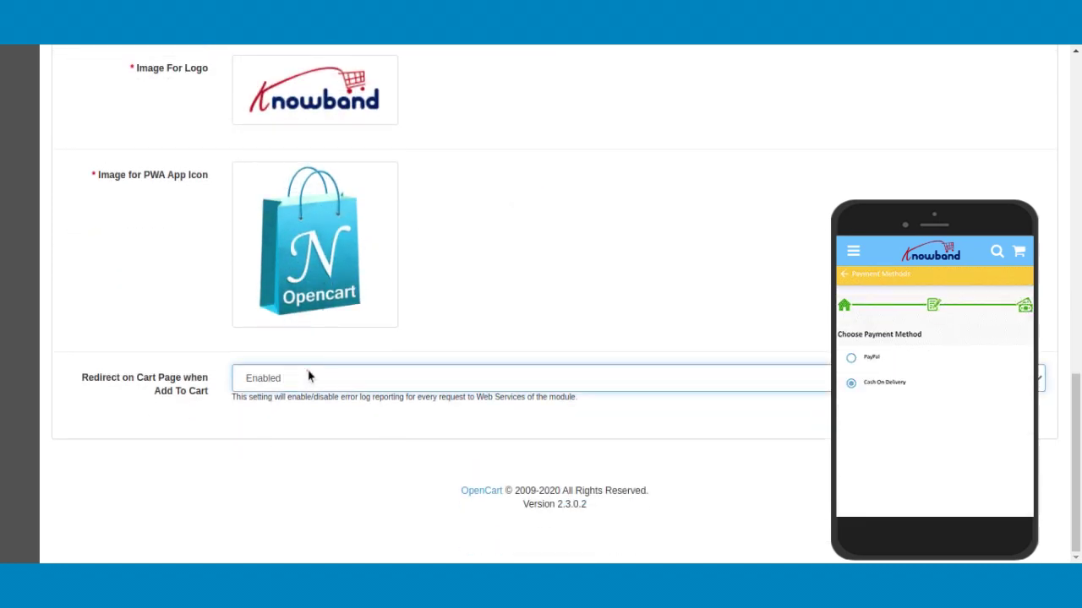
{"action": "left_click", "coordinate": [308, 412]}
{"action": "left_click", "coordinate": [445, 291]}
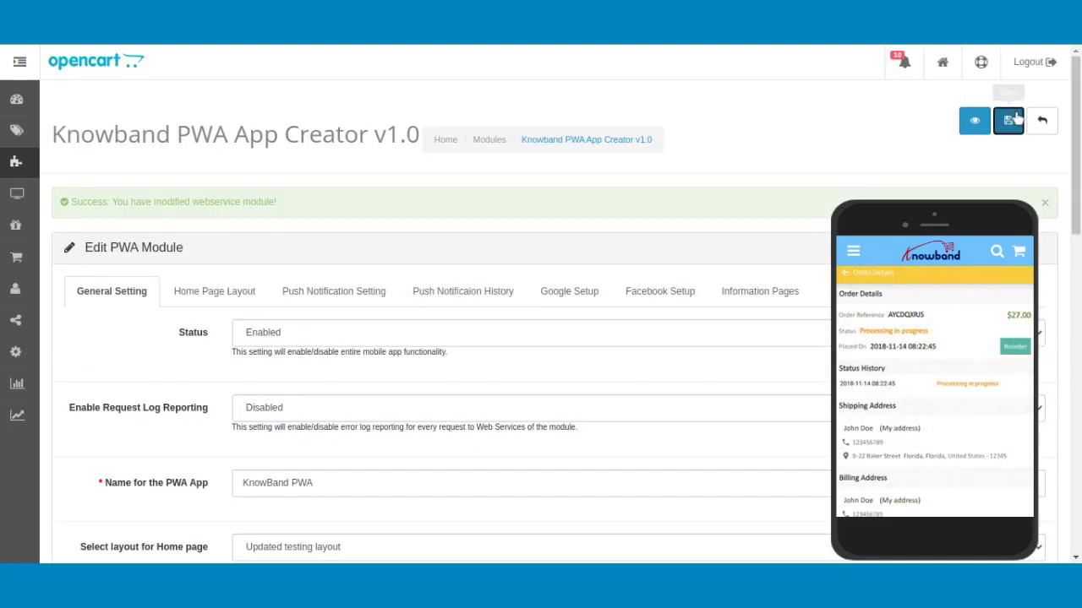
{"action": "left_click", "coordinate": [1015, 118]}
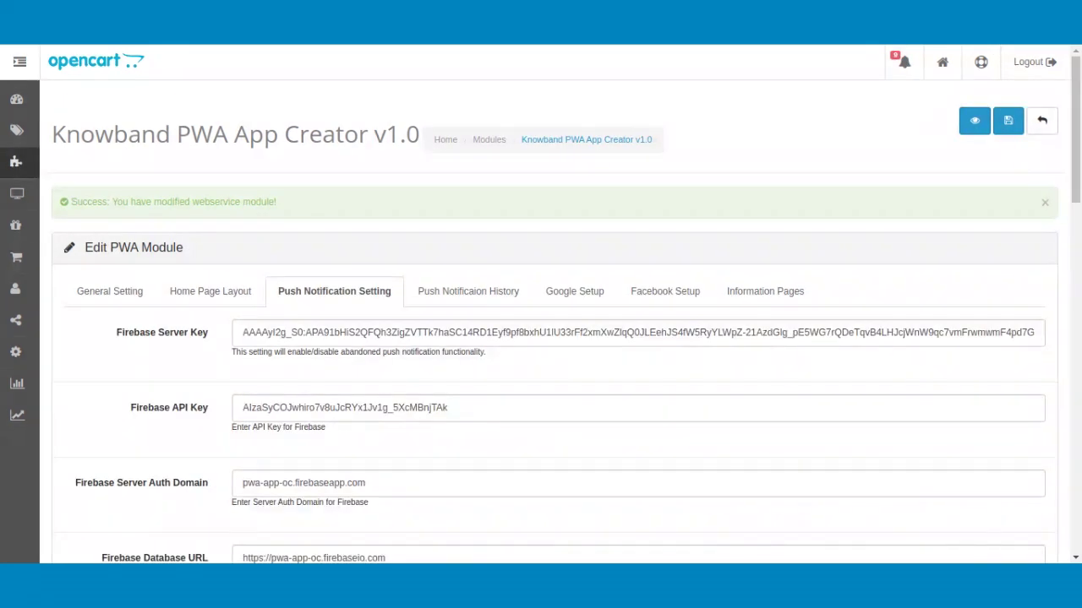
Step: Examine the Firebase keys, auth domain, database URL and ID fields in the push notification settings
{"action": "left_click", "coordinate": [609, 407]}
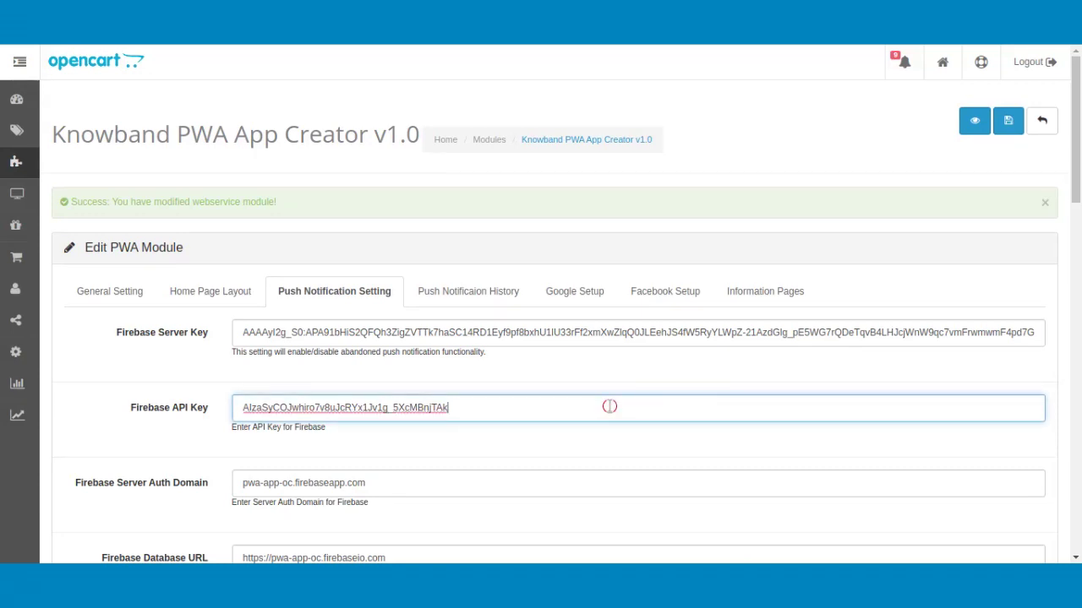
{"action": "left_click", "coordinate": [954, 262]}
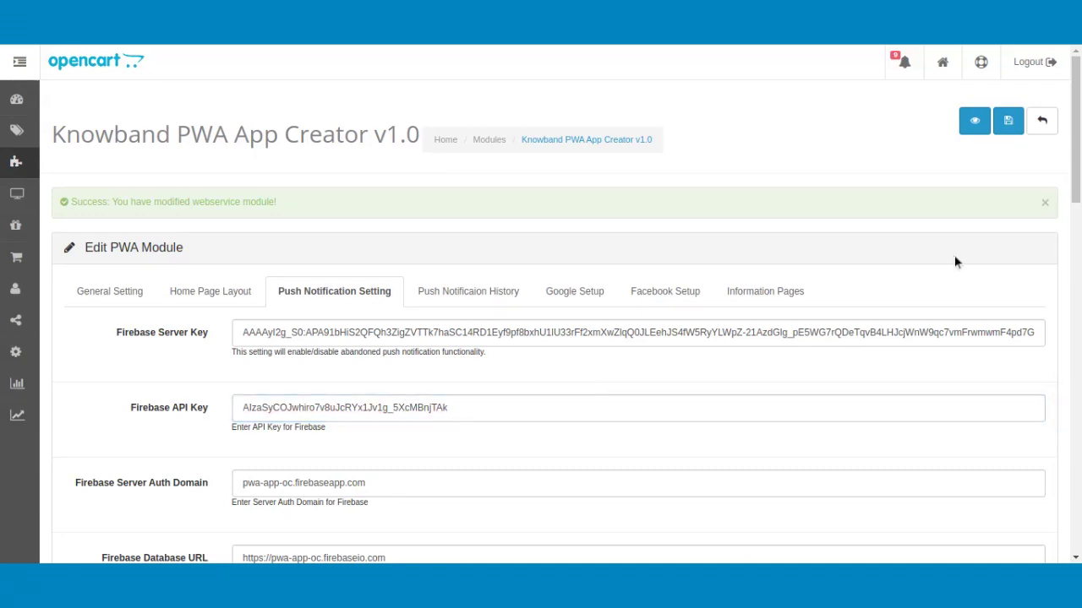
{"action": "scroll", "coordinate": [956, 262], "scroll_direction": "down", "scroll_amount": 3}
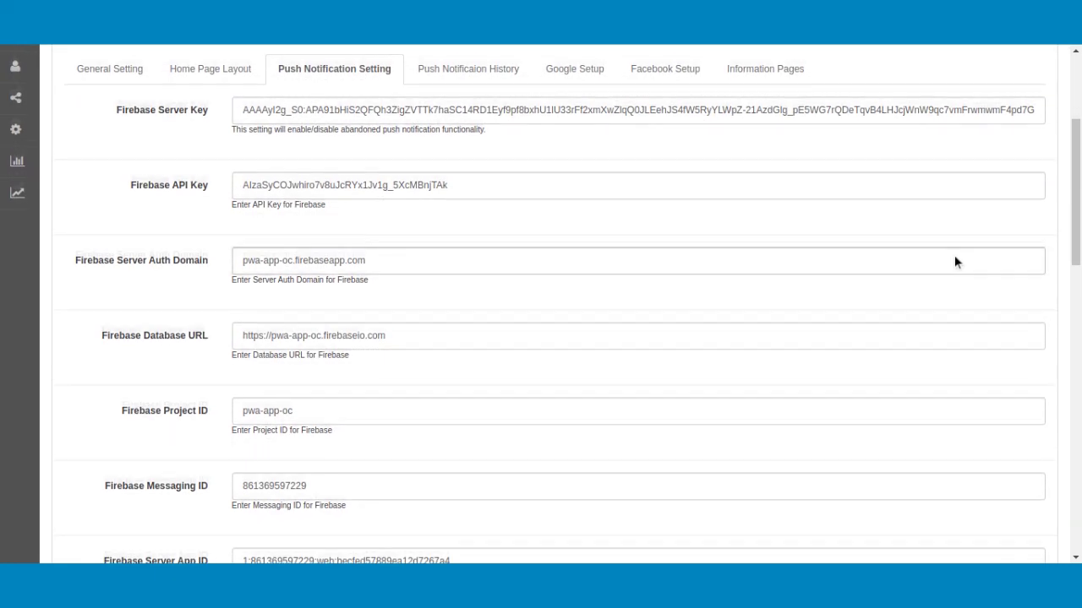
{"action": "scroll", "coordinate": [955, 258], "scroll_direction": "down", "scroll_amount": 2}
{"action": "left_click", "coordinate": [639, 213]}
{"action": "left_click", "coordinate": [630, 246]}
{"action": "scroll", "coordinate": [631, 247], "scroll_direction": "down", "scroll_amount": 1}
{"action": "scroll", "coordinate": [630, 246], "scroll_direction": "down", "scroll_amount": 1}
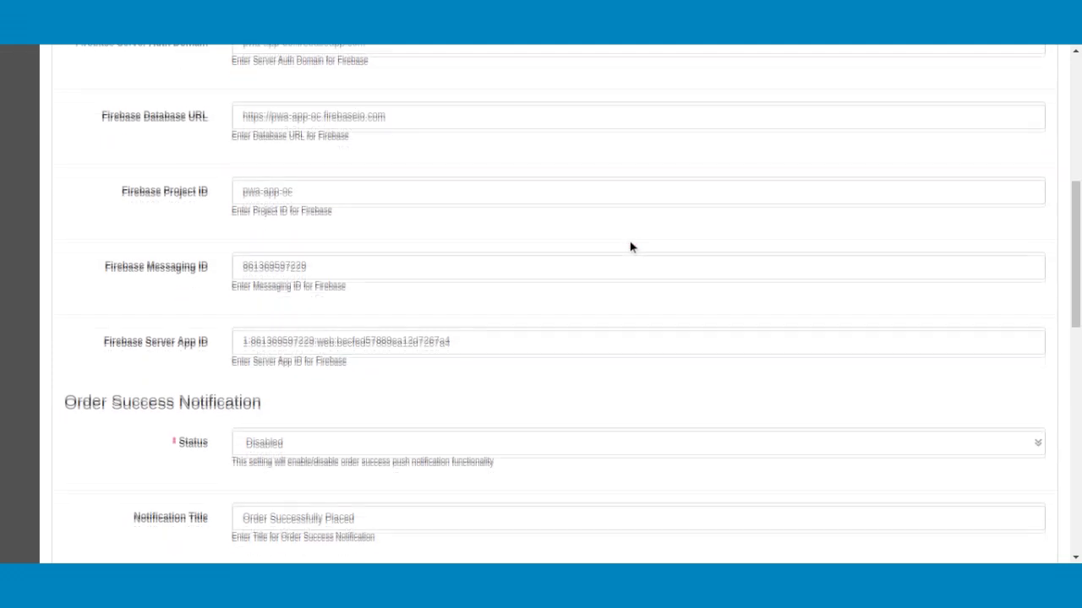
{"action": "scroll", "coordinate": [630, 247], "scroll_direction": "down", "scroll_amount": 1}
{"action": "scroll", "coordinate": [630, 249], "scroll_direction": "down", "scroll_amount": 2}
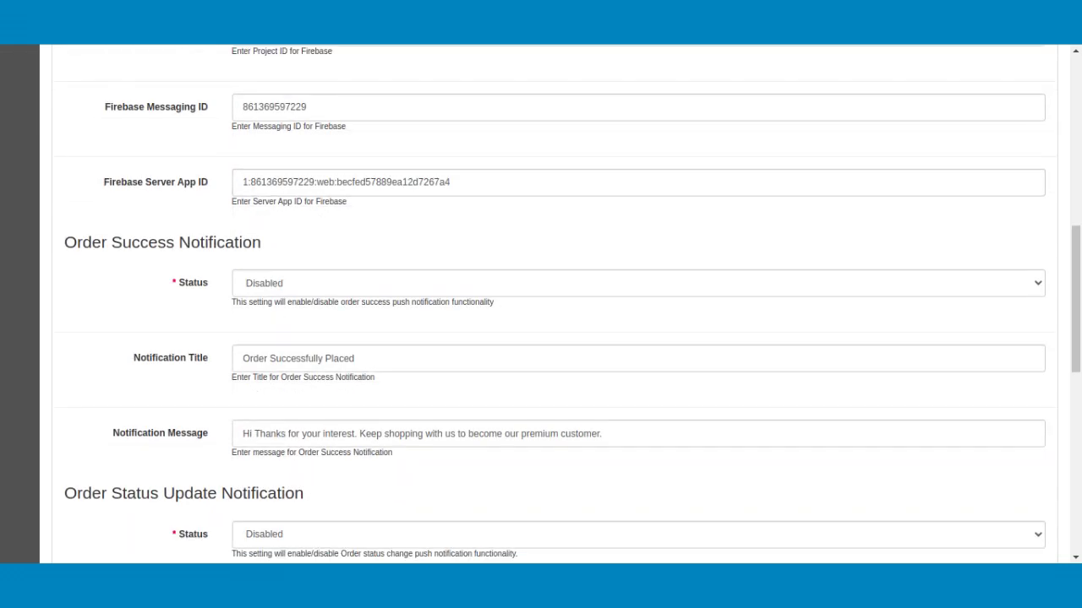
Step: Enable the order success notification and set its title to "Order Successfully Placed."
{"action": "left_click", "coordinate": [629, 250]}
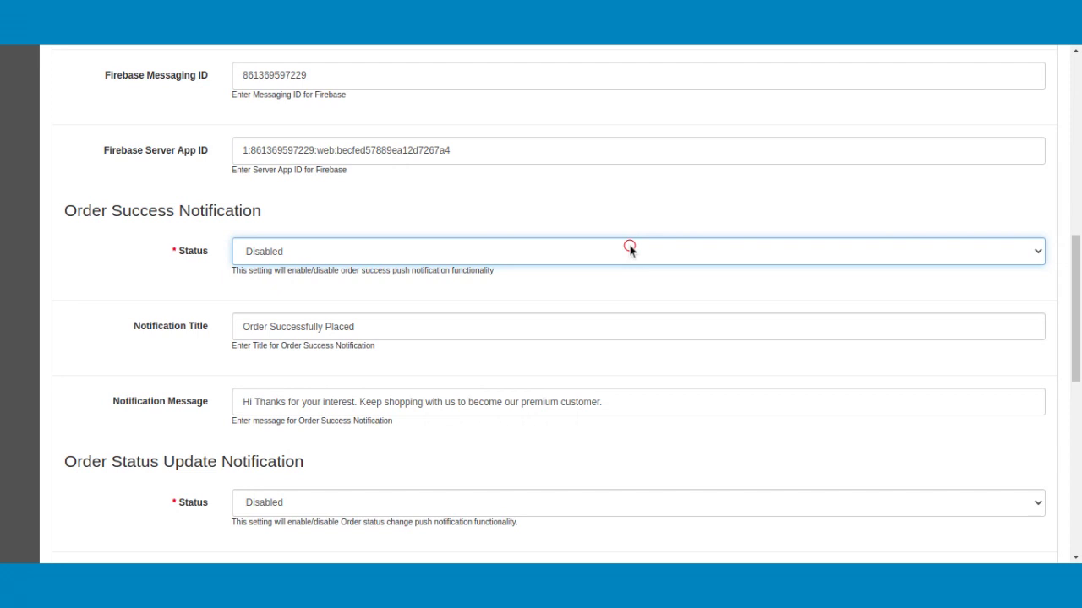
{"action": "left_click", "coordinate": [621, 279]}
{"action": "left_click", "coordinate": [603, 331]}
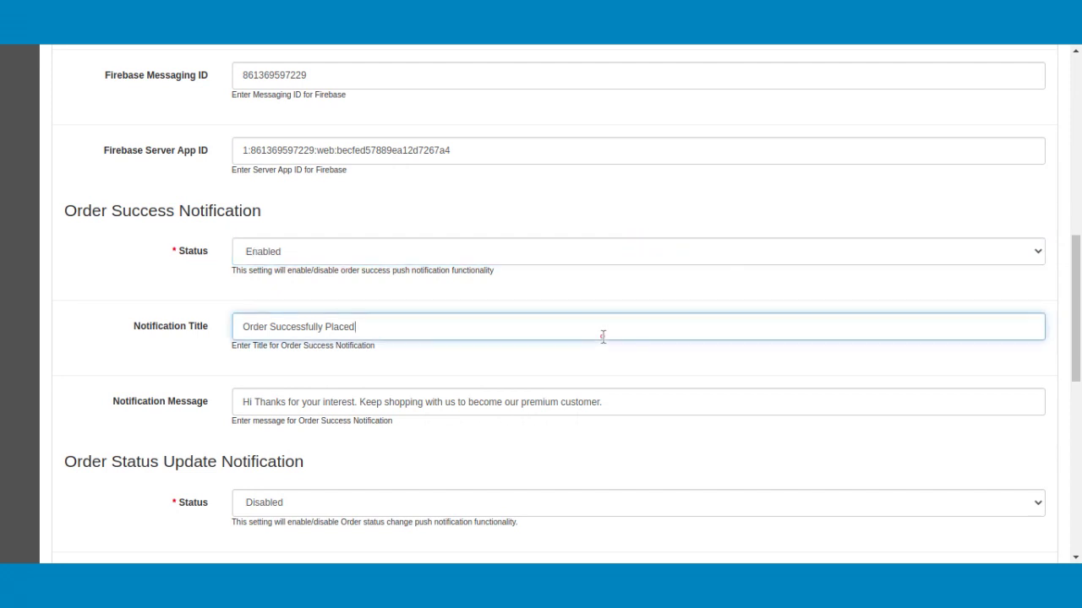
{"action": "type", "text": "."}
{"action": "left_click", "coordinate": [596, 452]}
Step: Enable the order status update notification and set its message to "Hi, Your order status has been changed to {{STATUS}}."
{"action": "scroll", "coordinate": [596, 449], "scroll_direction": "down", "scroll_amount": 2}
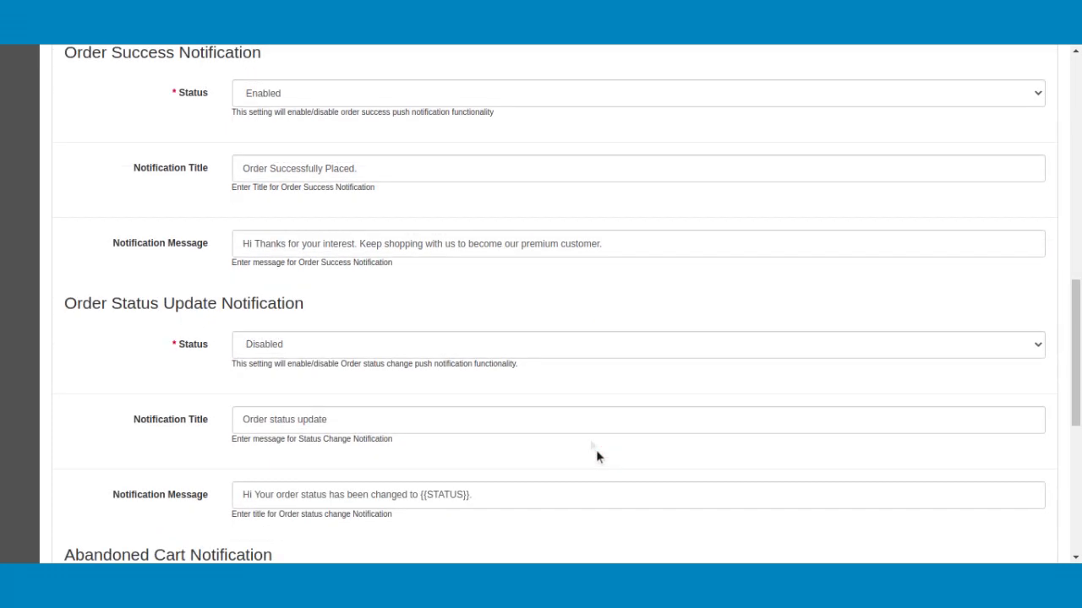
{"action": "left_click", "coordinate": [551, 344]}
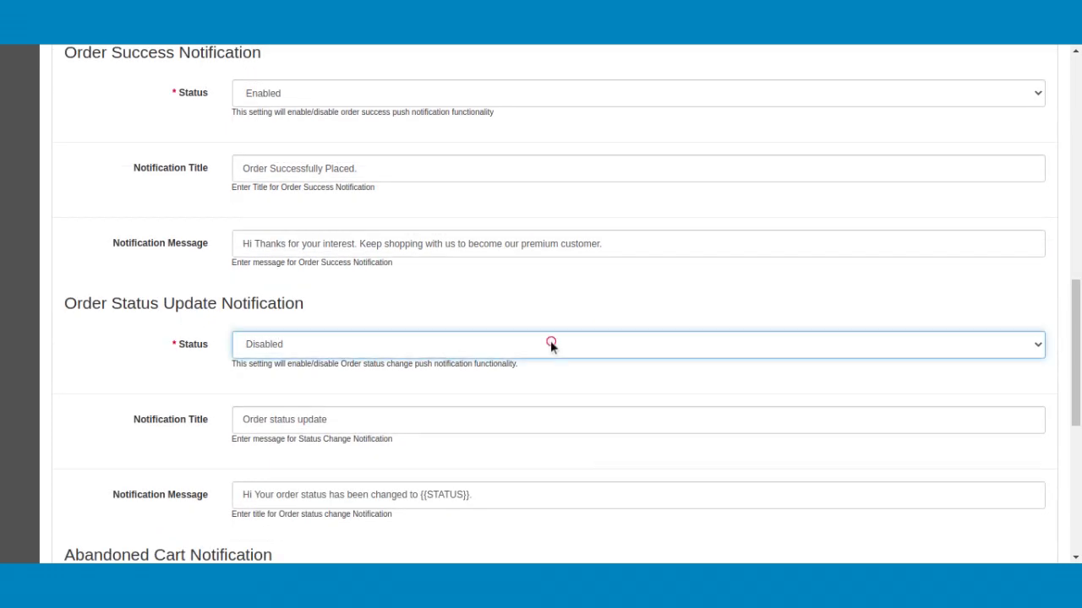
{"action": "left_click", "coordinate": [549, 371]}
{"action": "left_click", "coordinate": [260, 496]}
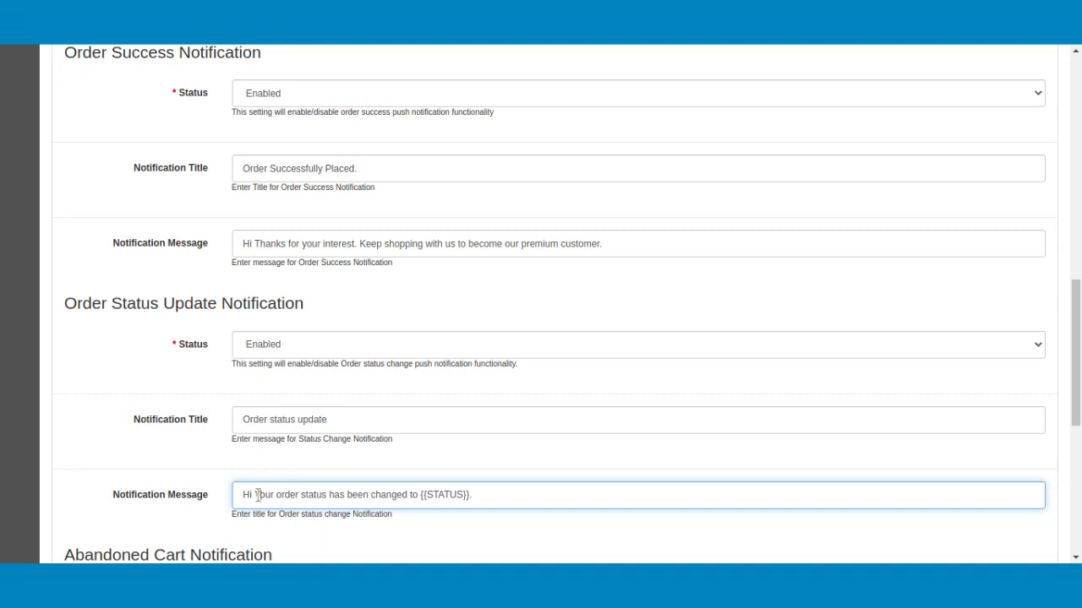
{"action": "left_click", "coordinate": [258, 495]}
{"action": "type", "text": ","}
{"action": "left_click", "coordinate": [377, 471]}
Step: Enable the abandoned cart notification and set its title to "Your cart is waiting for you."
{"action": "scroll", "coordinate": [378, 470], "scroll_direction": "down", "scroll_amount": 1}
{"action": "scroll", "coordinate": [378, 472], "scroll_direction": "down", "scroll_amount": 3}
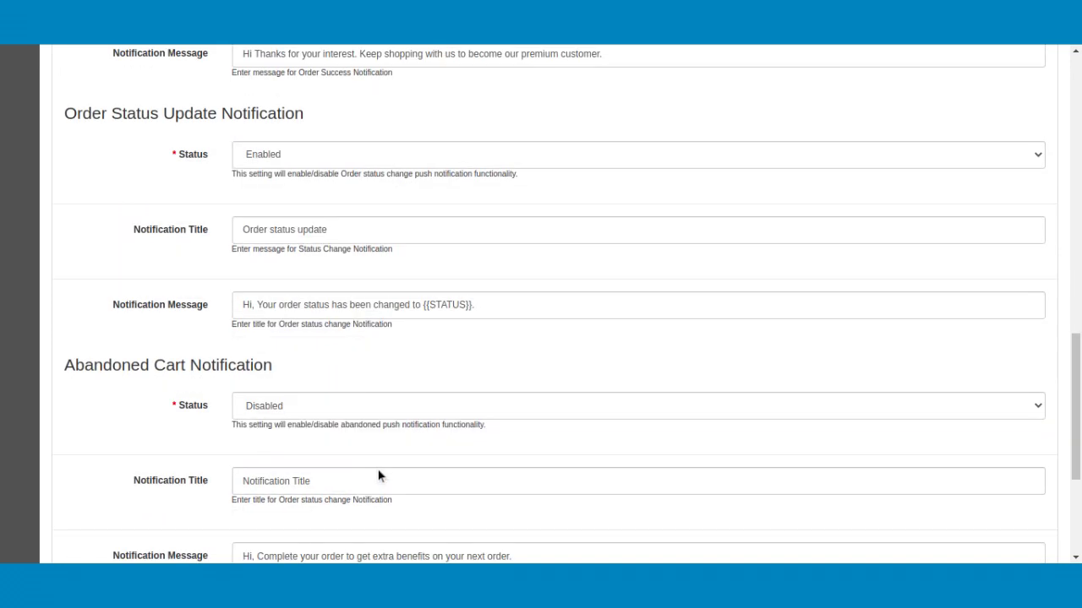
{"action": "left_click", "coordinate": [330, 278]}
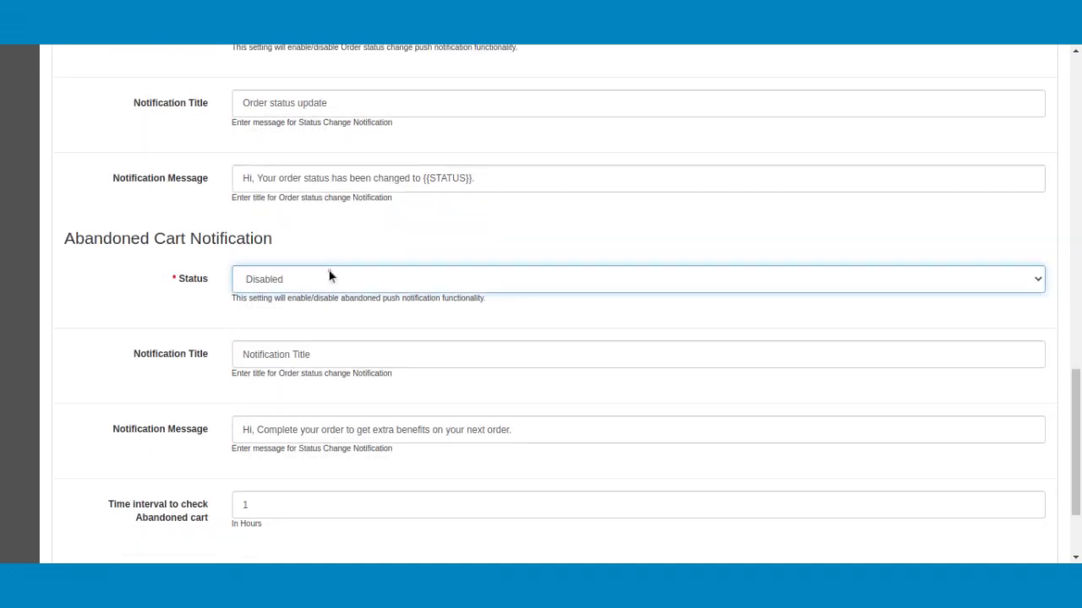
{"action": "key", "text": "Down"}
{"action": "left_click", "coordinate": [323, 360]}
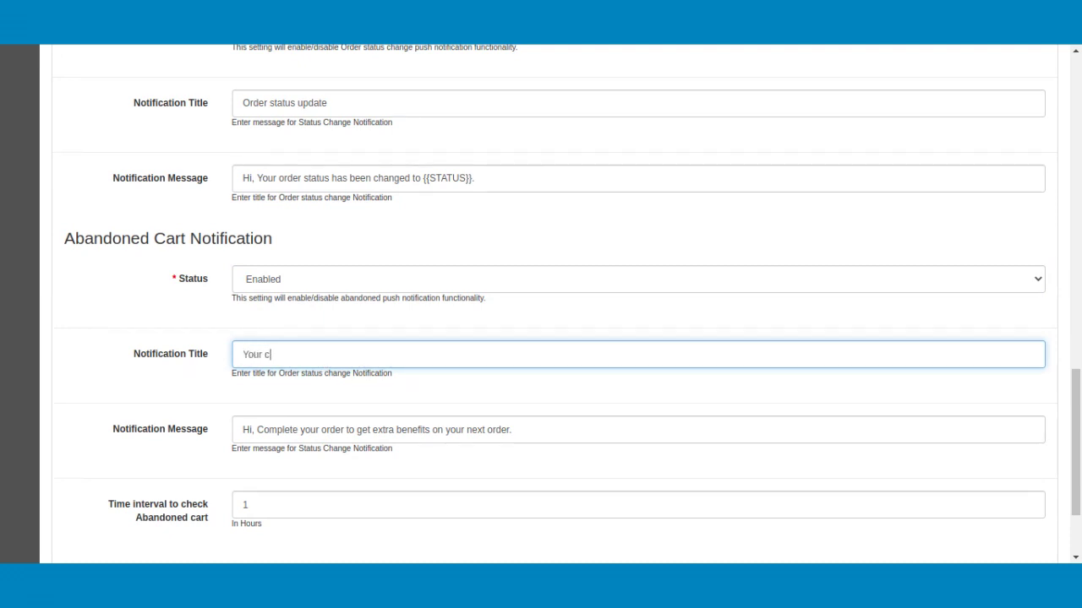
{"action": "type", "text": "waiting for you."}
Step: Set the time interval for checking abandoned carts to 2 hours and save the module settings
{"action": "left_click", "coordinate": [322, 429]}
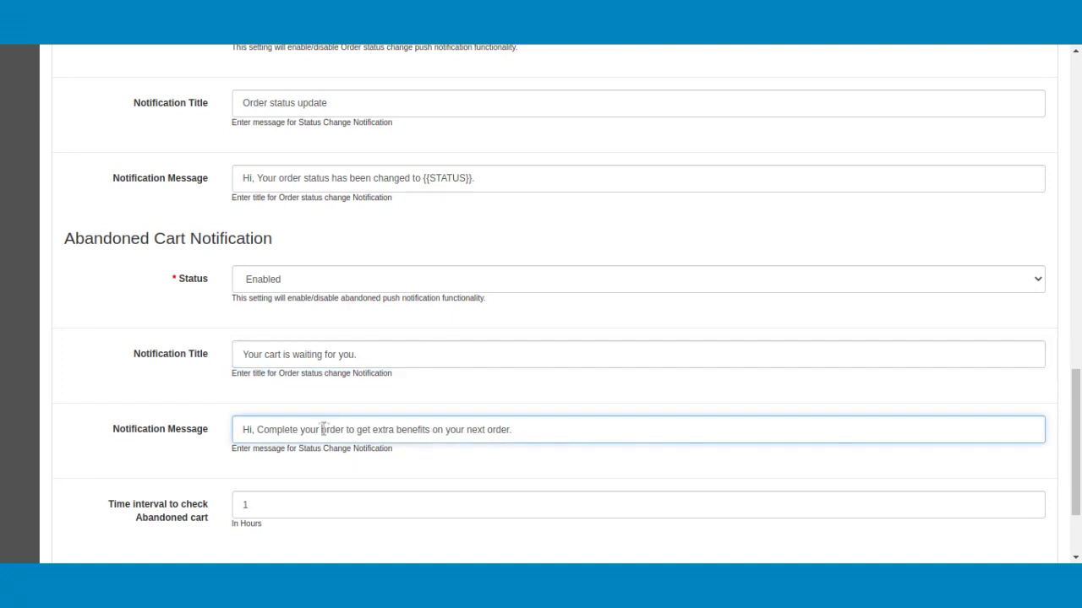
{"action": "left_click", "coordinate": [309, 507]}
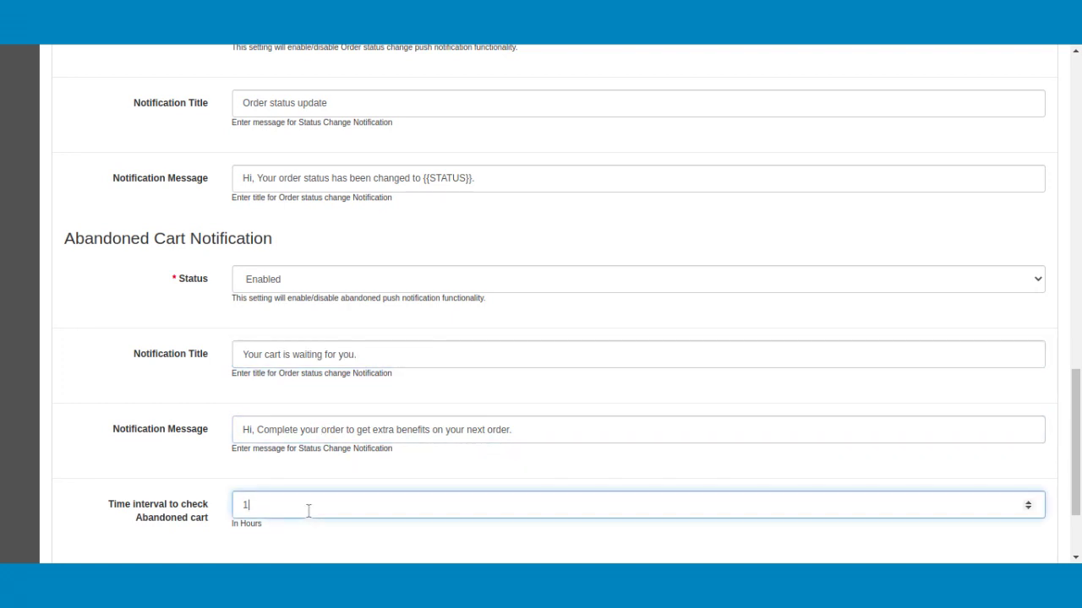
{"action": "type", "text": "2"}
{"action": "left_click", "coordinate": [335, 555]}
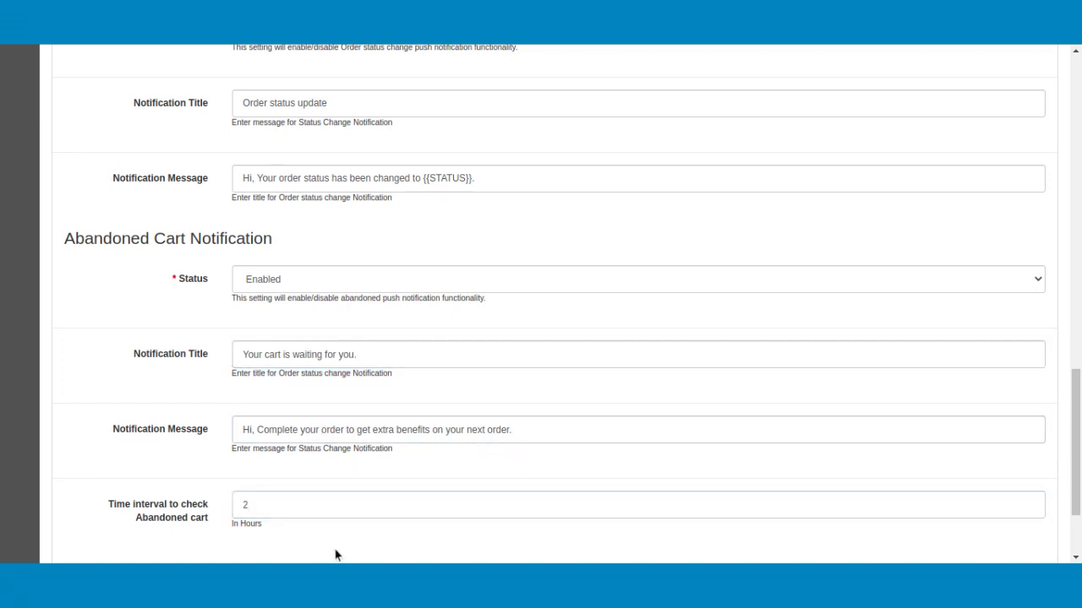
{"action": "scroll", "coordinate": [335, 554], "scroll_direction": "down", "scroll_amount": 2}
{"action": "scroll", "coordinate": [335, 553], "scroll_direction": "up", "scroll_amount": 6}
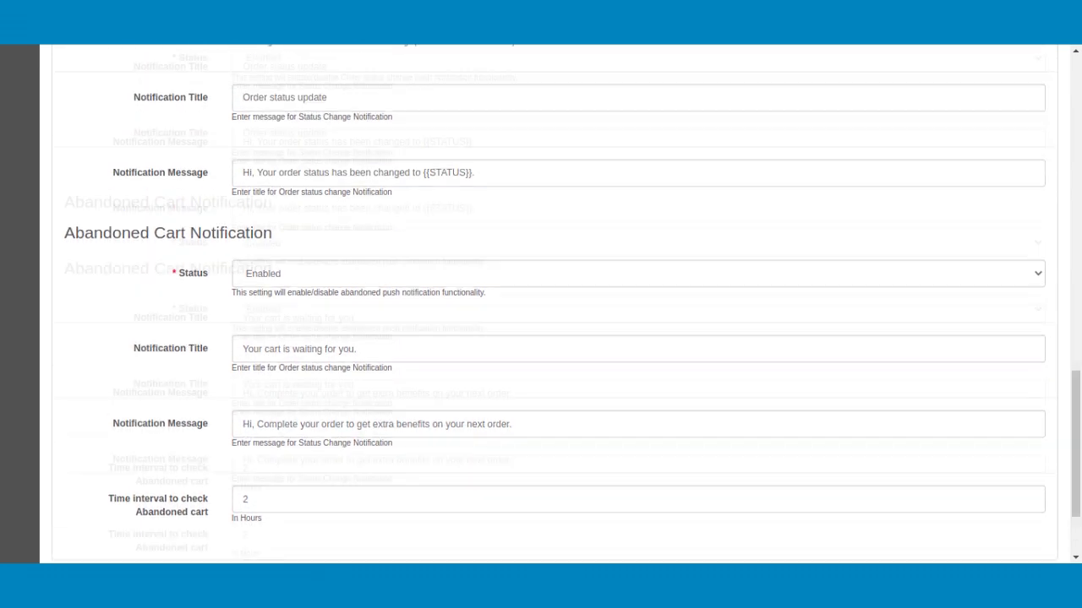
{"action": "scroll", "coordinate": [541, 304], "scroll_direction": "up", "scroll_amount": 10}
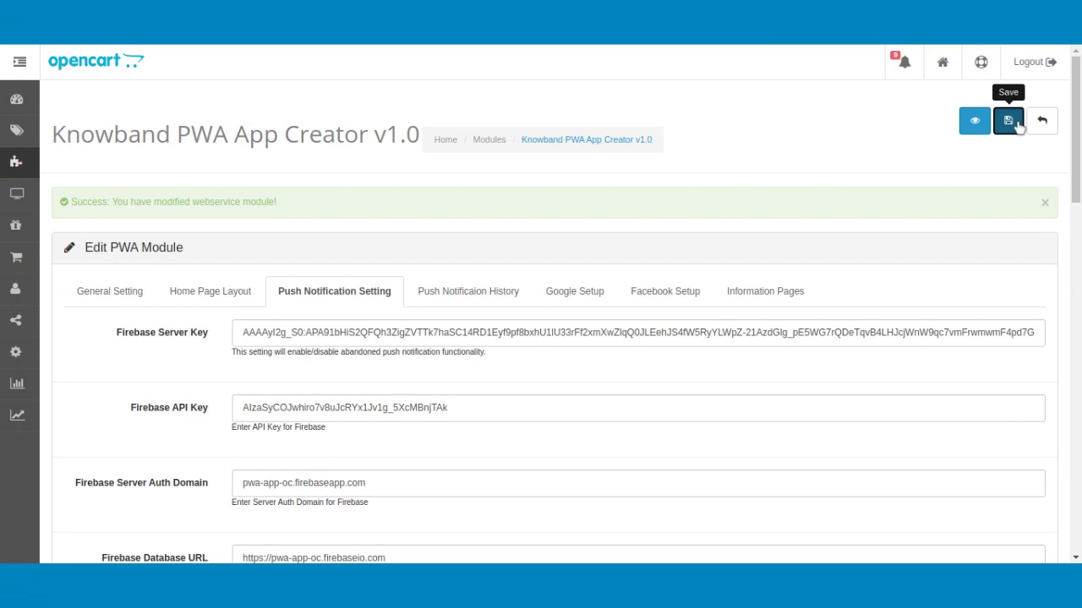
{"action": "left_click", "coordinate": [1018, 125]}
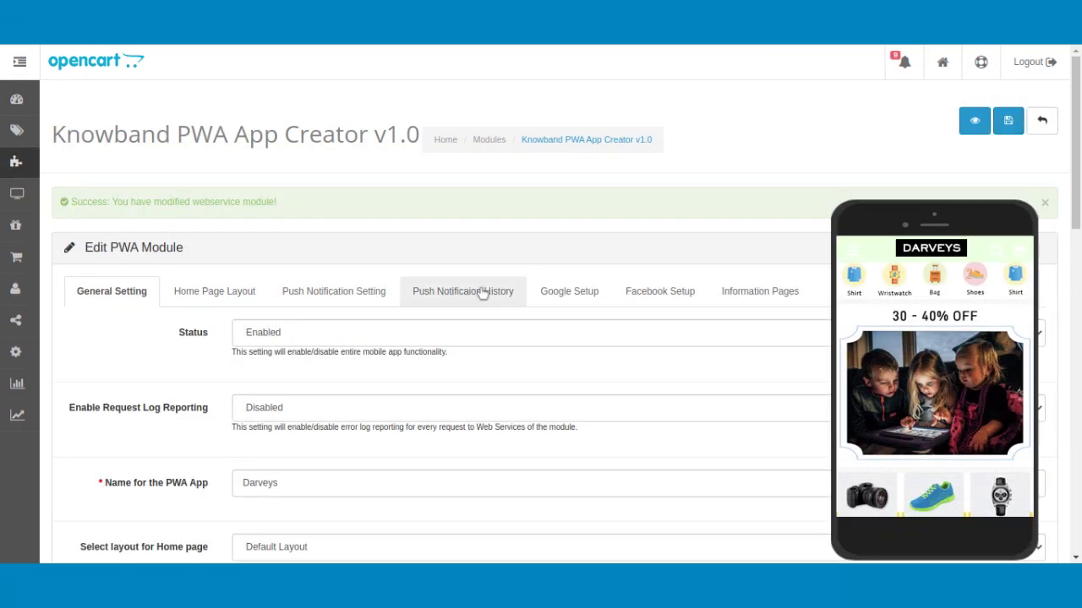
Step: Open the push notification history and review the list of sent notifications
{"action": "left_click", "coordinate": [481, 292]}
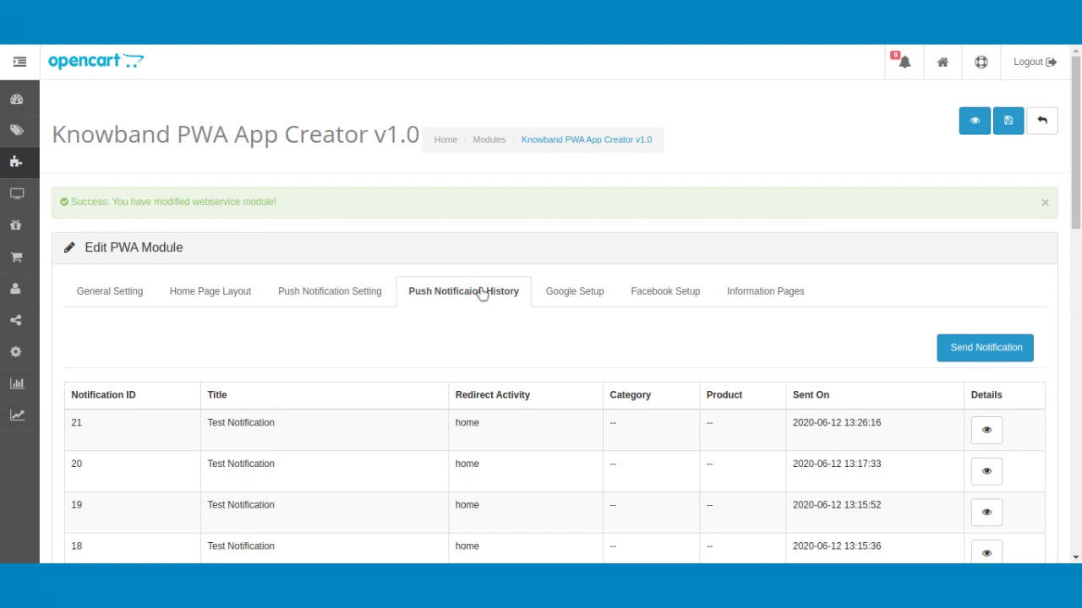
{"action": "scroll", "coordinate": [481, 293], "scroll_direction": "down", "scroll_amount": 1}
{"action": "scroll", "coordinate": [481, 293], "scroll_direction": "down", "scroll_amount": 3}
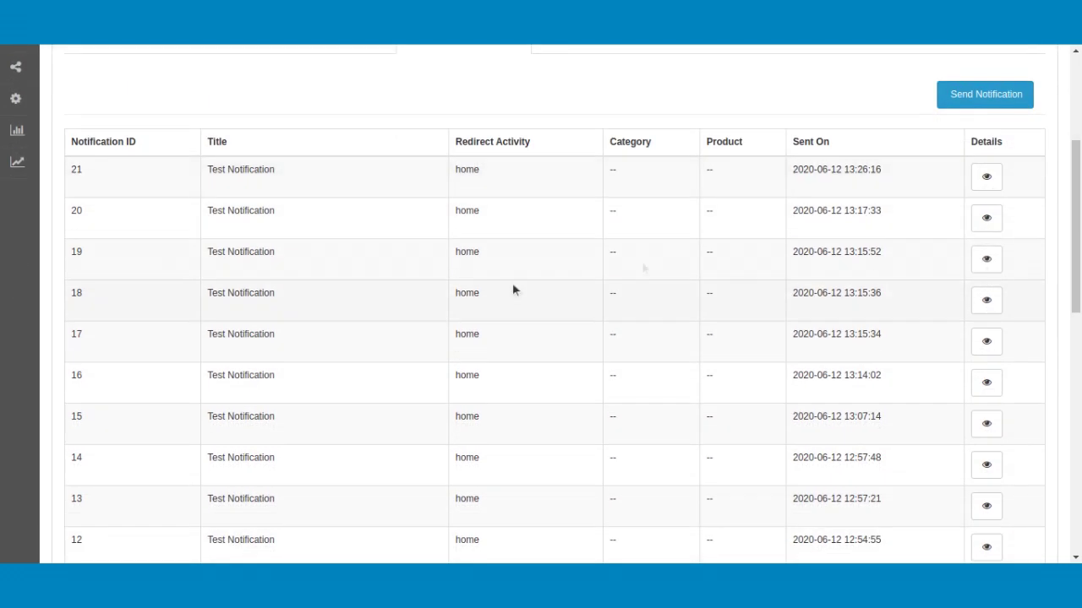
Step: Start a new push notification with the title "The new sale is live" and the message "Shop Now!!!"
{"action": "left_click", "coordinate": [995, 100]}
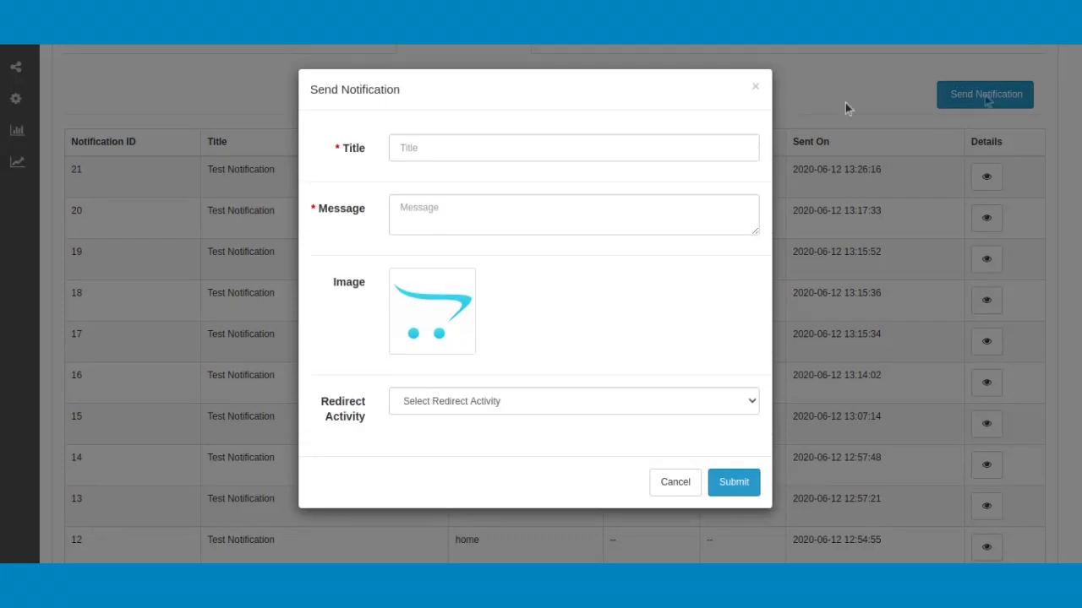
{"action": "left_click", "coordinate": [702, 146]}
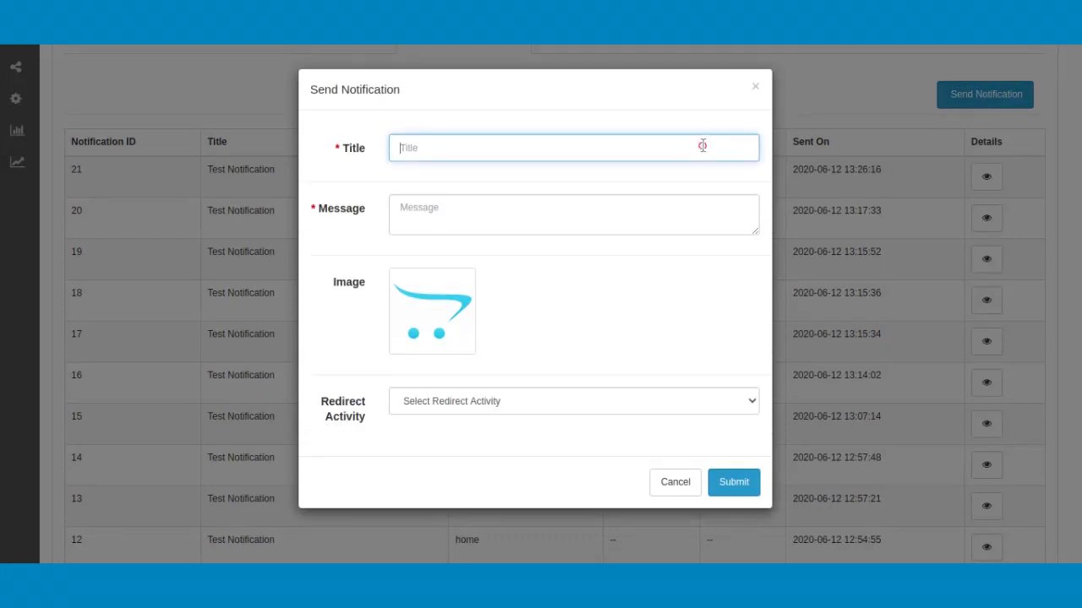
{"action": "type", "text": "The new sale is live"}
{"action": "left_click", "coordinate": [609, 206]}
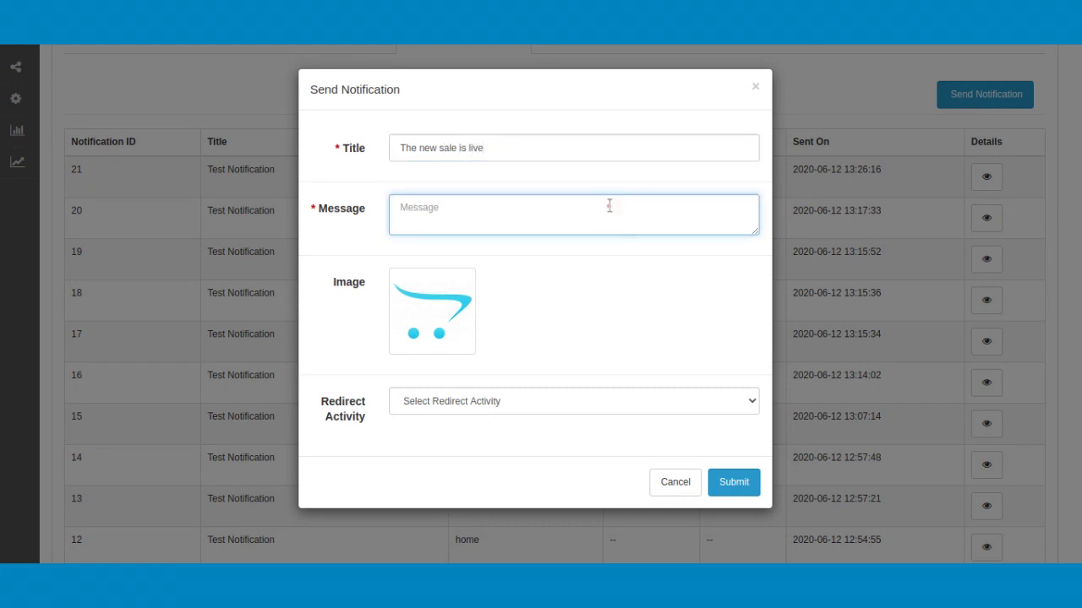
{"action": "type", "text": "Shop Now!!!"}
Step: Set the notification's redirect activity to Category and link it to Electronics > Computers
{"action": "left_click", "coordinate": [448, 341]}
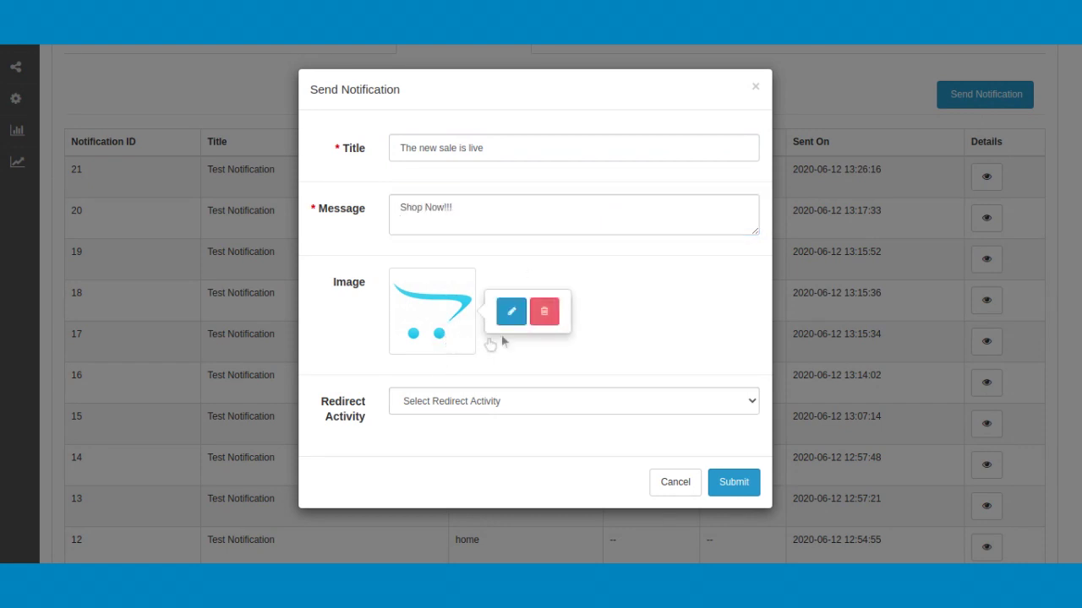
{"action": "left_click", "coordinate": [506, 406]}
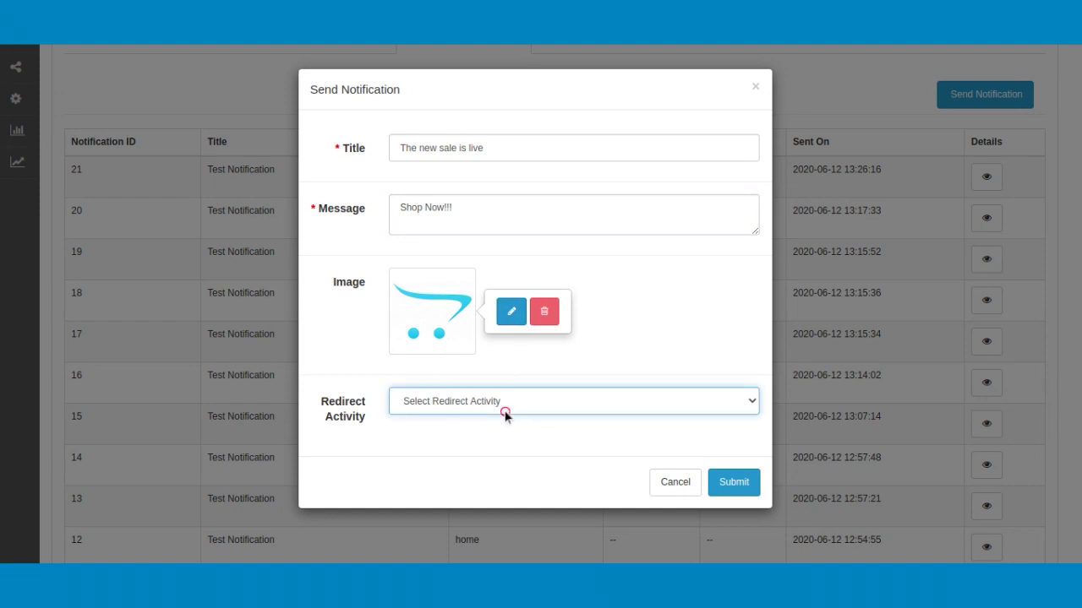
{"action": "left_click", "coordinate": [499, 430]}
{"action": "left_click", "coordinate": [493, 401]}
{"action": "left_click", "coordinate": [472, 429]}
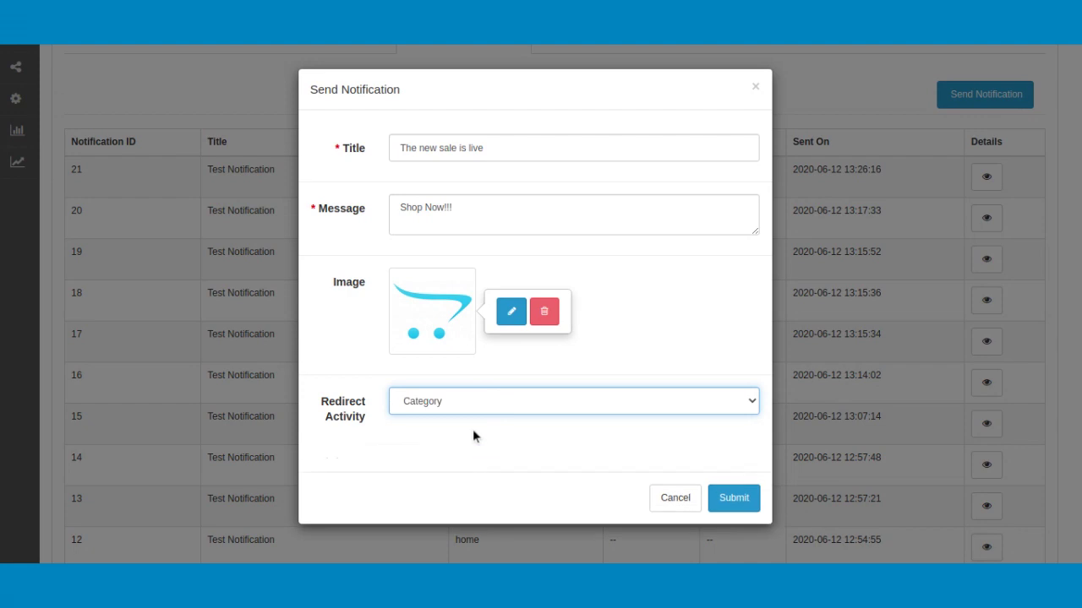
{"action": "left_click", "coordinate": [447, 473]}
{"action": "left_click", "coordinate": [447, 474]}
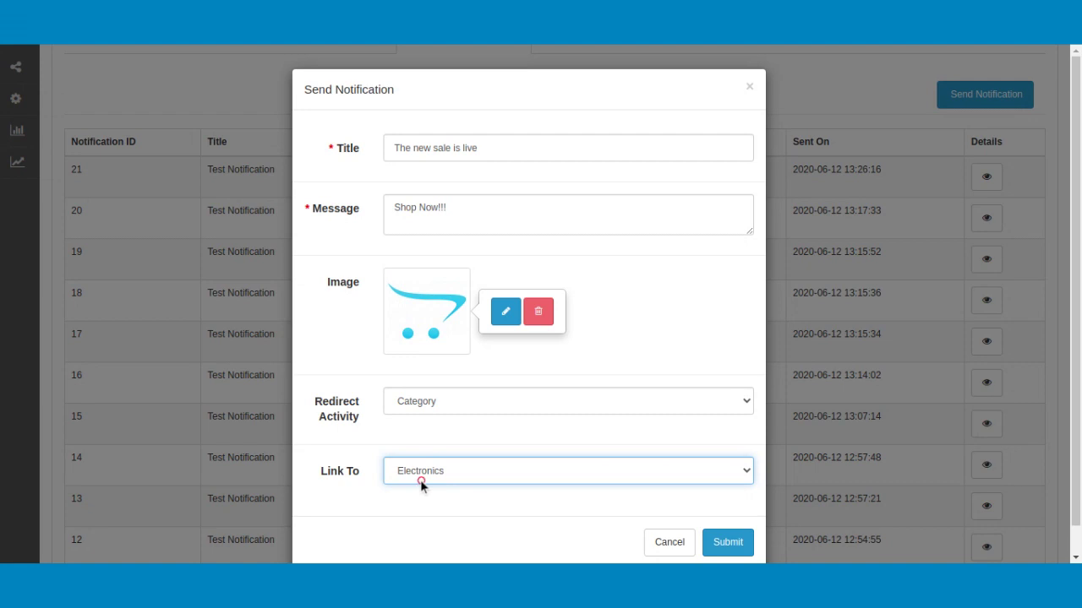
{"action": "key", "text": "Down"}
{"action": "key", "text": "Down"}
{"action": "left_click", "coordinate": [417, 495]}
Step: Switch the redirect activity to Product with a link to Basic T-Shirt 4, and cancel the notification
{"action": "left_click", "coordinate": [417, 399]}
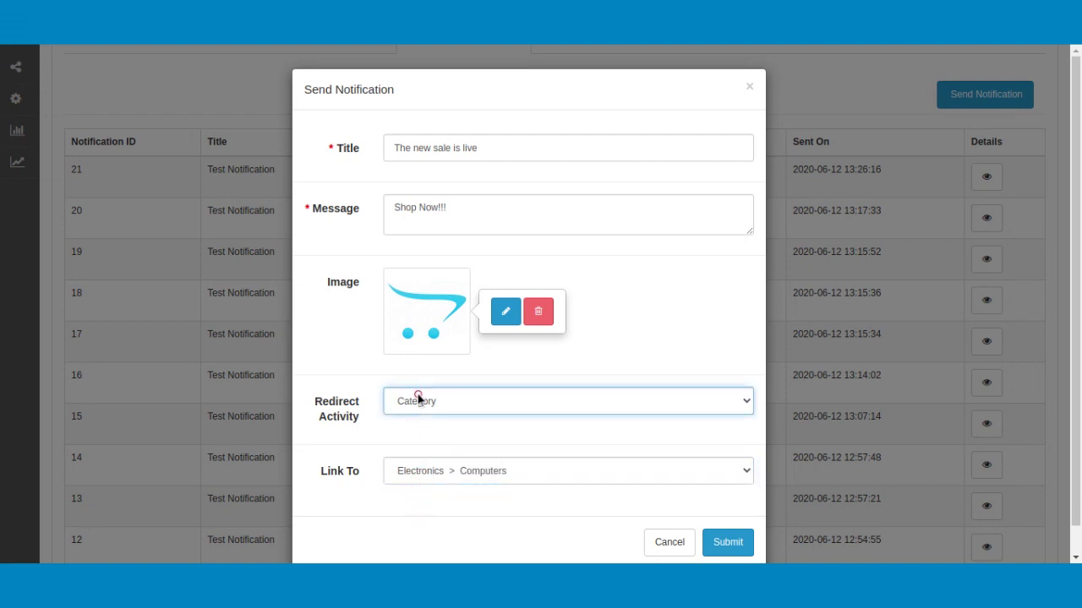
{"action": "left_click", "coordinate": [418, 460]}
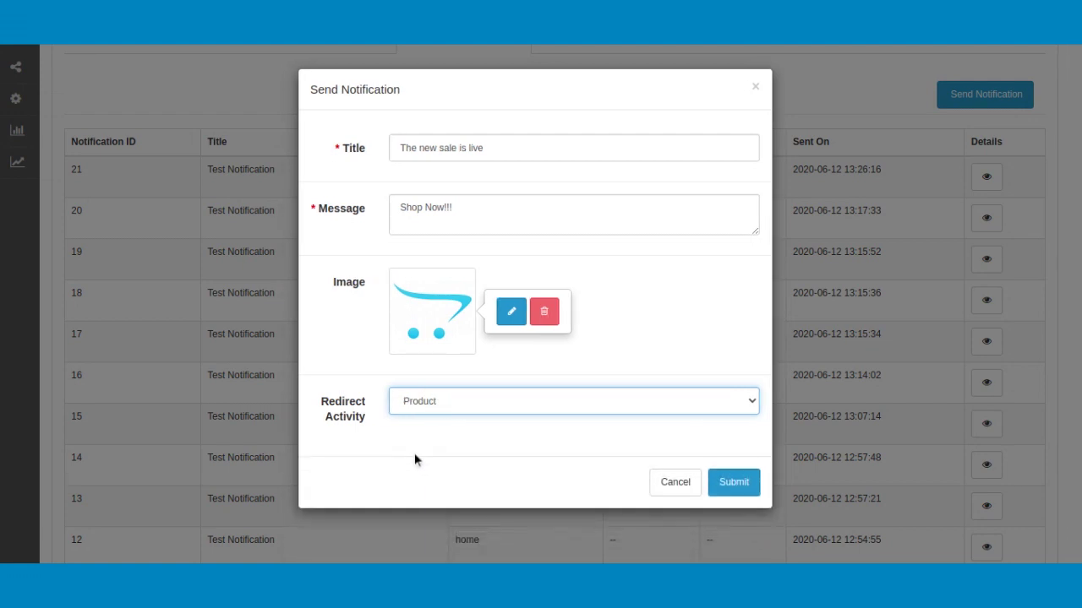
{"action": "left_click", "coordinate": [411, 471]}
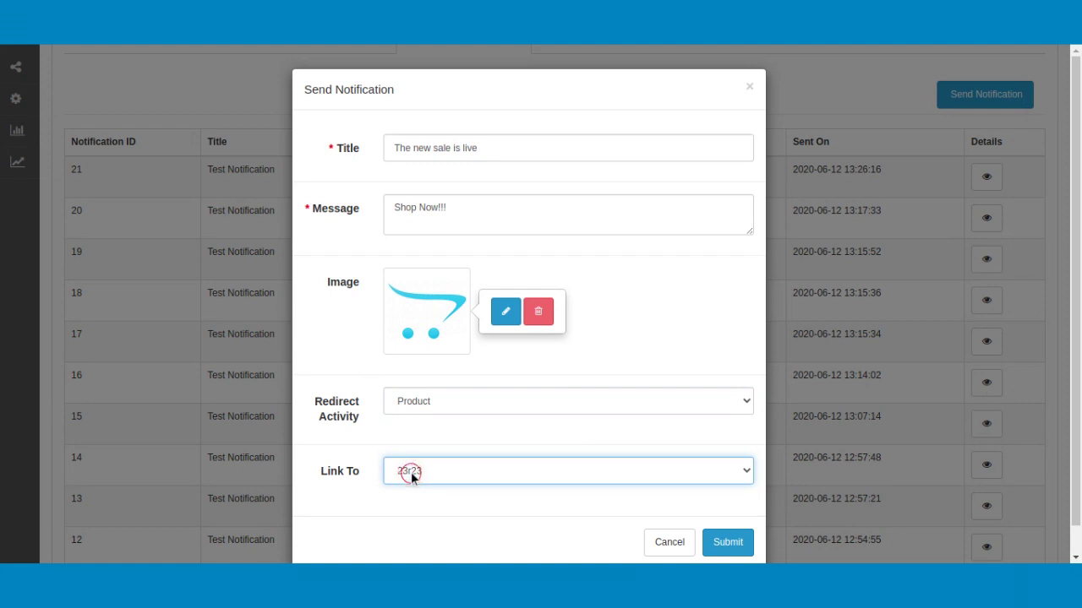
{"action": "left_click", "coordinate": [410, 511]}
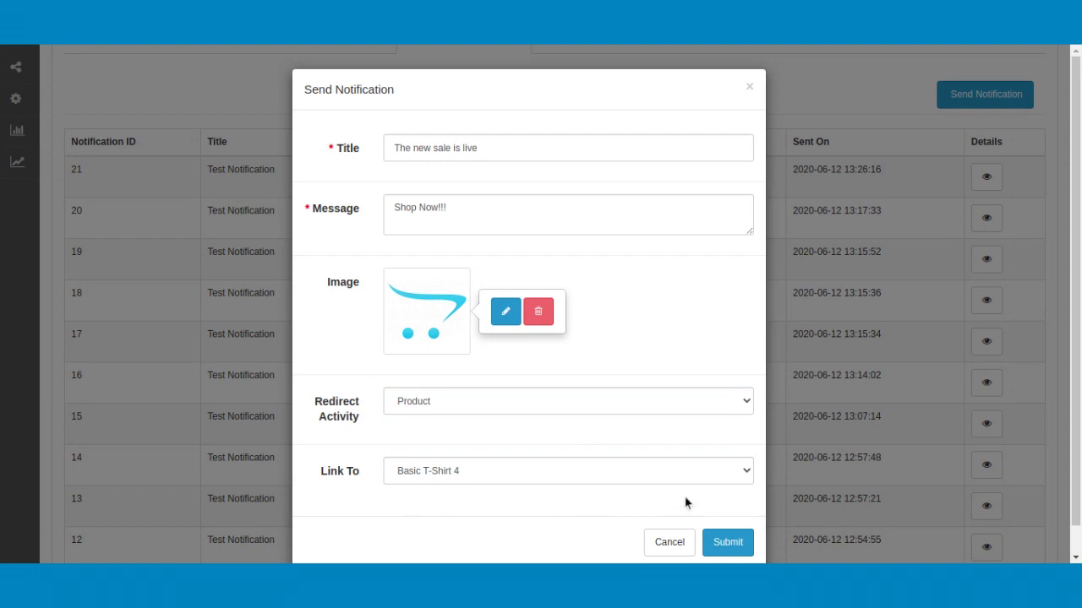
{"action": "left_click", "coordinate": [668, 541]}
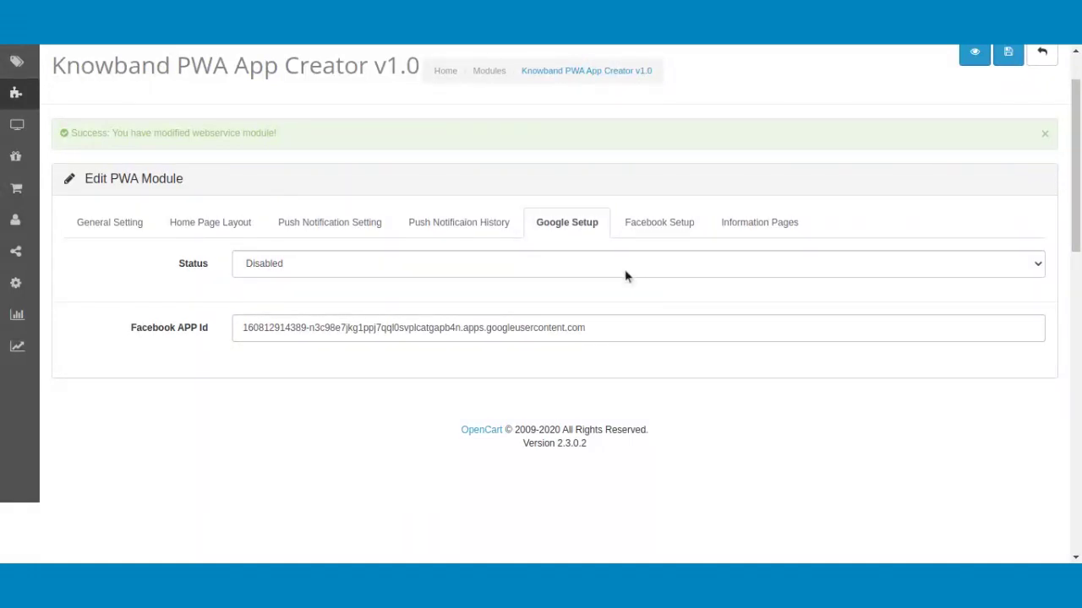
Step: Set the status in the Google Setup settings to Enabled
{"action": "left_click", "coordinate": [624, 274]}
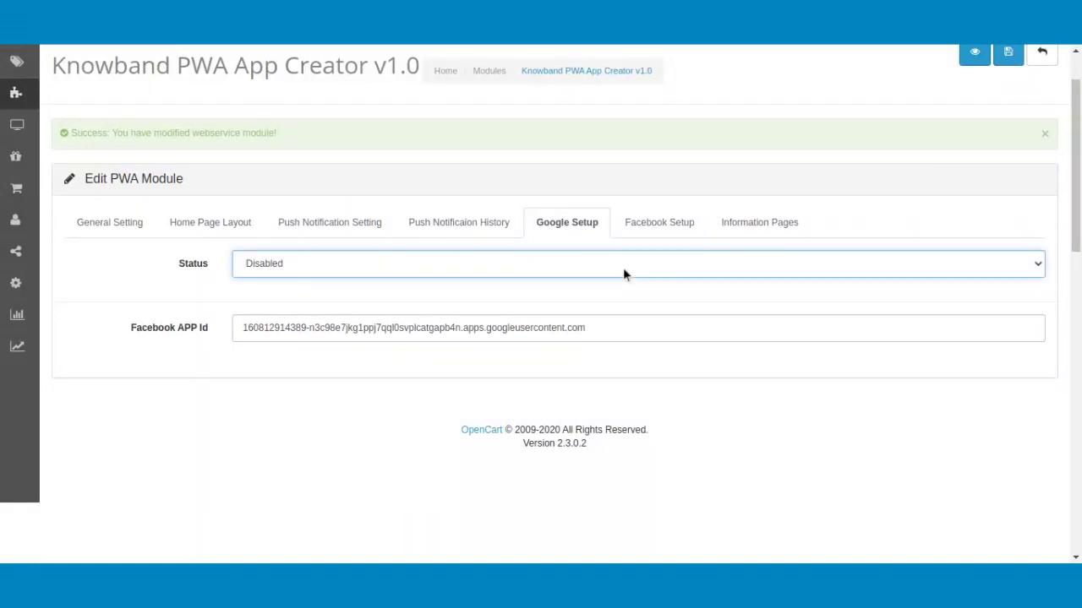
{"action": "left_click", "coordinate": [623, 269]}
{"action": "left_click", "coordinate": [621, 312]}
Step: Enable the Facebook Setup status and re-enter the last digits of its app ID
{"action": "left_click", "coordinate": [644, 230]}
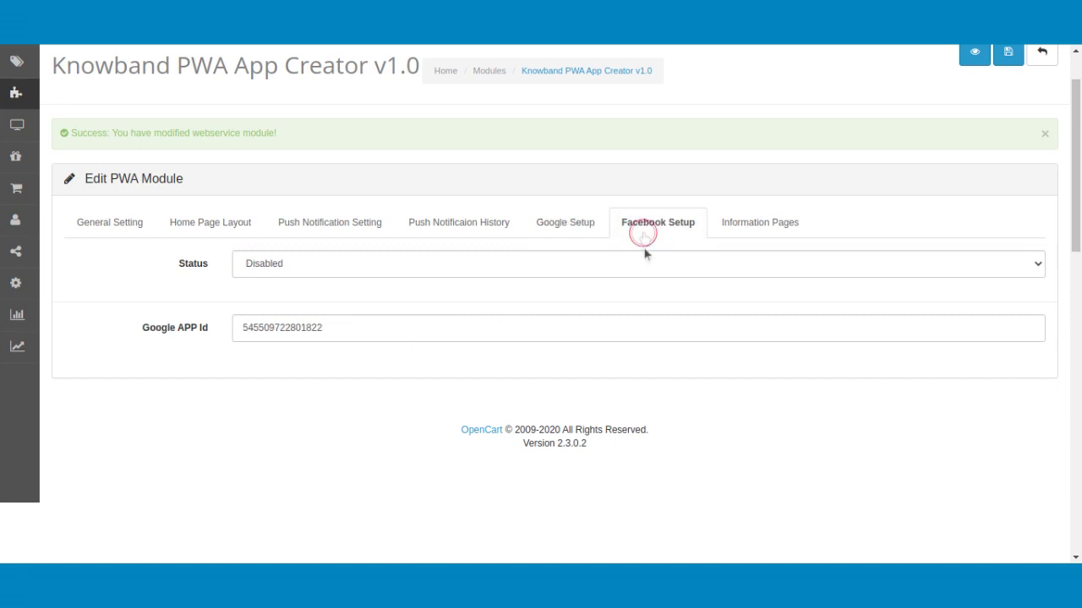
{"action": "left_click", "coordinate": [645, 266]}
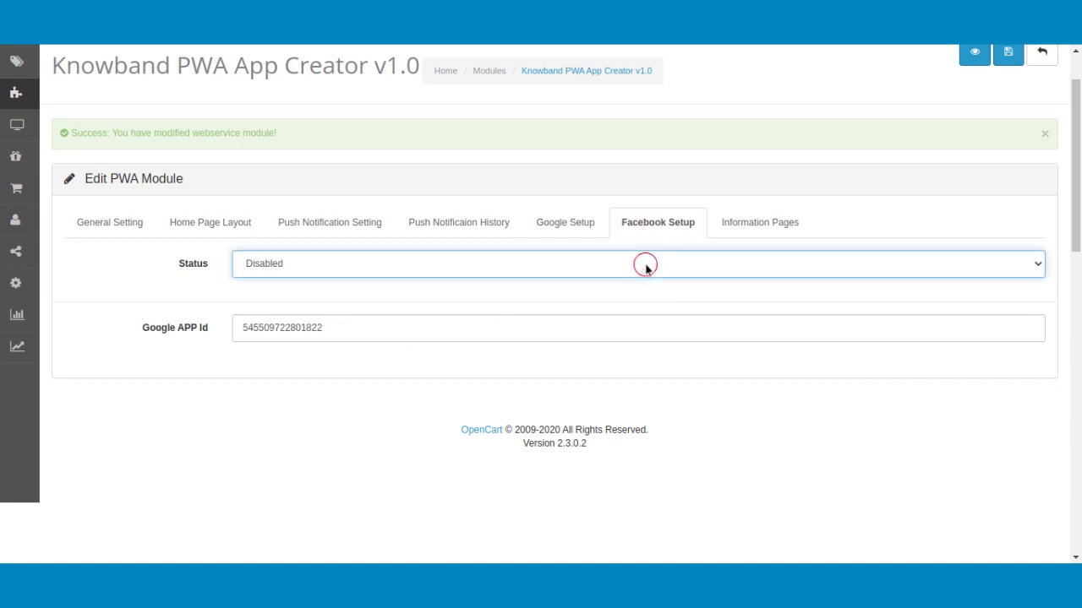
{"action": "left_click", "coordinate": [644, 312]}
{"action": "left_click", "coordinate": [646, 333]}
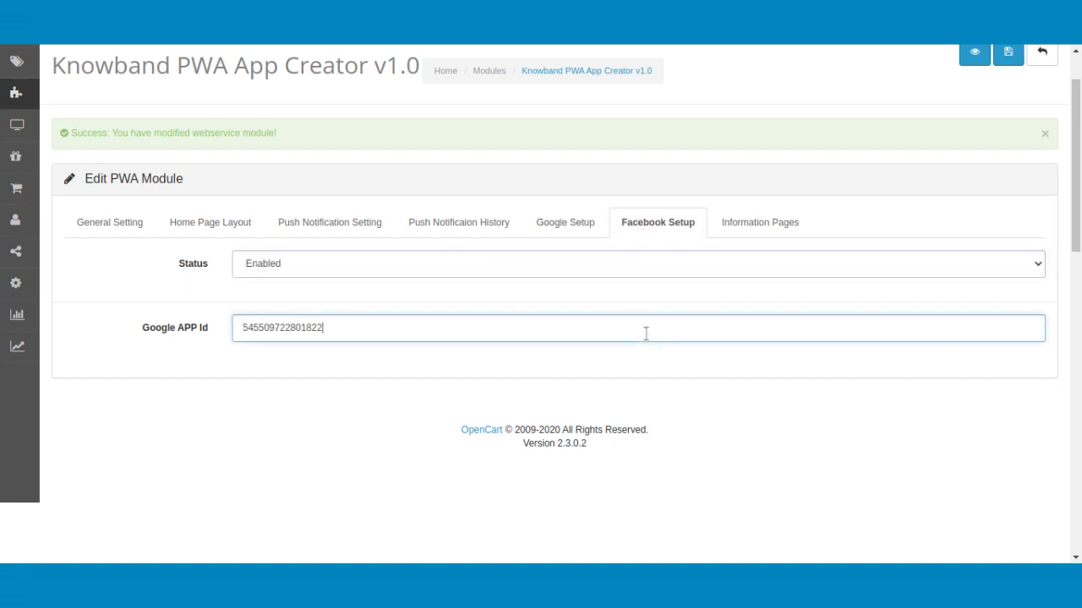
{"action": "key", "text": "BackSpace"}
{"action": "type", "text": "22"}
Step: In the information pages, link the Delivery Information entry to the Delivery Information page and keep its title and Enabled status
{"action": "left_click", "coordinate": [761, 211]}
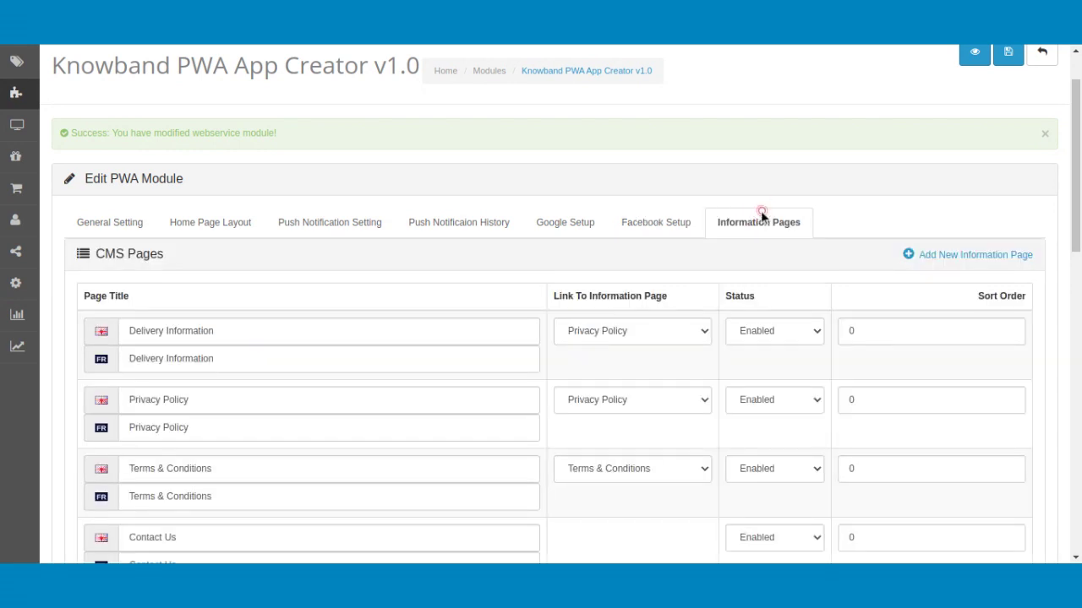
{"action": "left_click", "coordinate": [639, 339]}
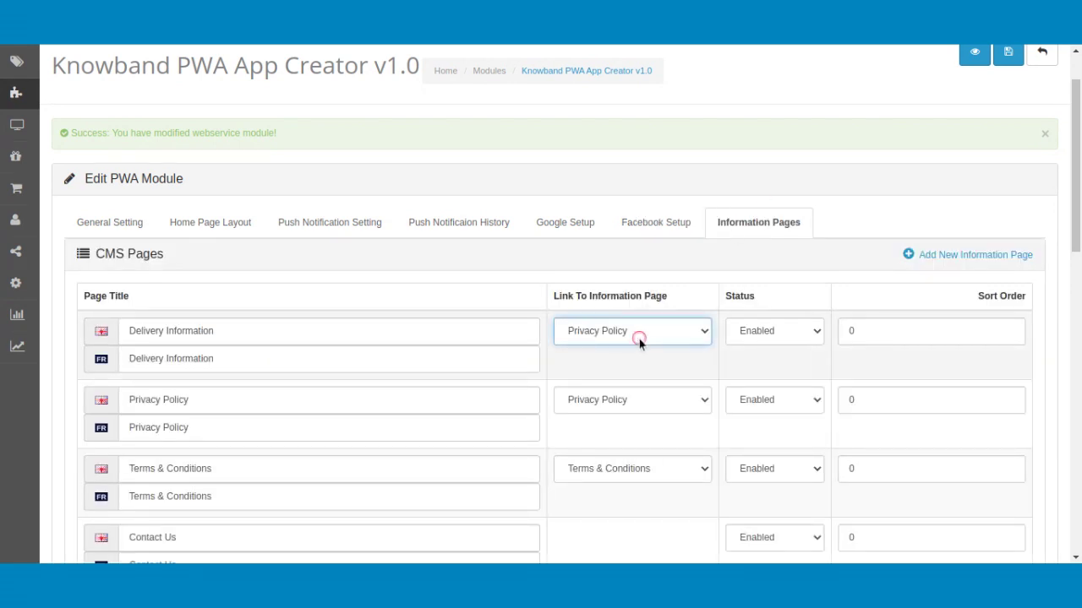
{"action": "left_click", "coordinate": [641, 350]}
{"action": "left_click", "coordinate": [476, 341]}
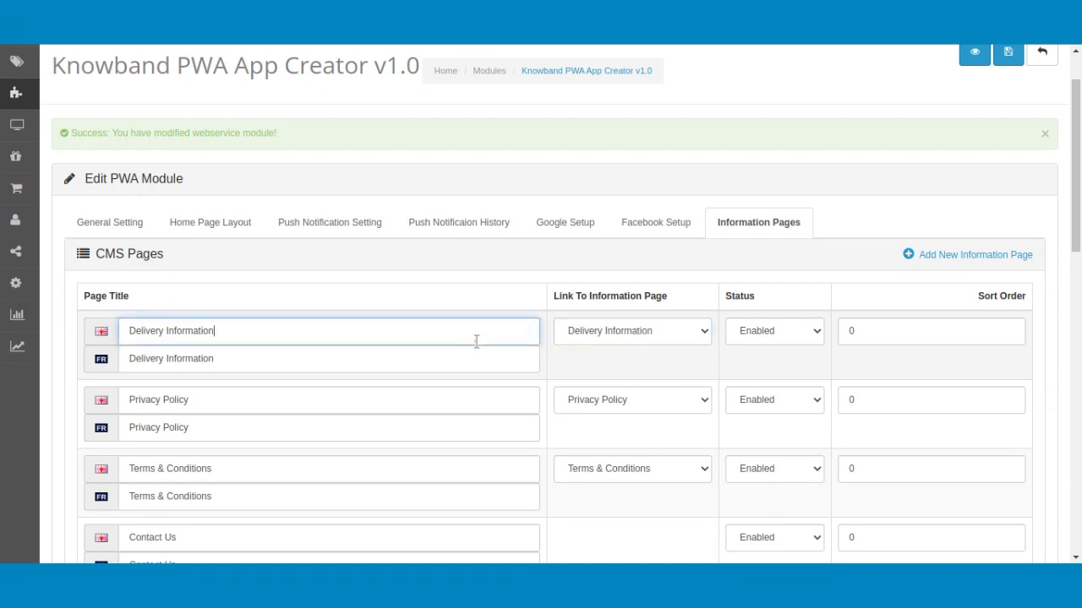
{"action": "key", "text": "BackSpace"}
{"action": "key", "text": "BackSpace"}
{"action": "type", "text": "on"}
{"action": "left_click", "coordinate": [599, 258]}
{"action": "left_click", "coordinate": [781, 336]}
{"action": "left_click", "coordinate": [767, 330]}
{"action": "left_click", "coordinate": [767, 329]}
Step: Set the sort order to 1 for Delivery Information, 2 for Privacy Policy and 3 for Terms & Conditions, and save the module settings
{"action": "left_click", "coordinate": [894, 330]}
{"action": "key", "text": "BackSpace"}
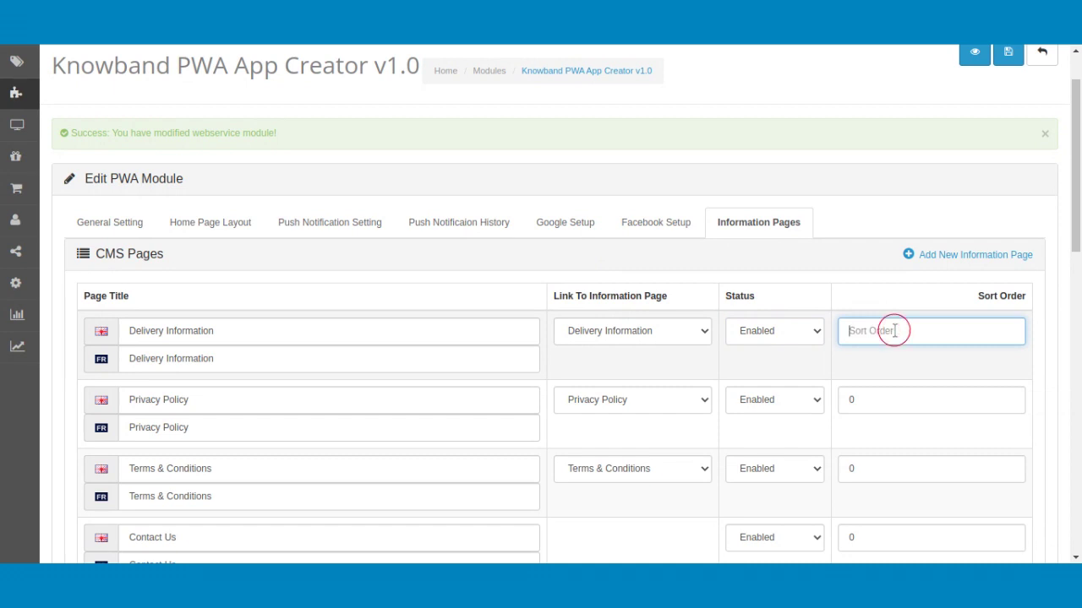
{"action": "type", "text": "1"}
{"action": "left_click", "coordinate": [885, 398]}
{"action": "key", "text": "BackSpace"}
{"action": "type", "text": "2"}
{"action": "left_click", "coordinate": [896, 470]}
{"action": "key", "text": "BackSpace"}
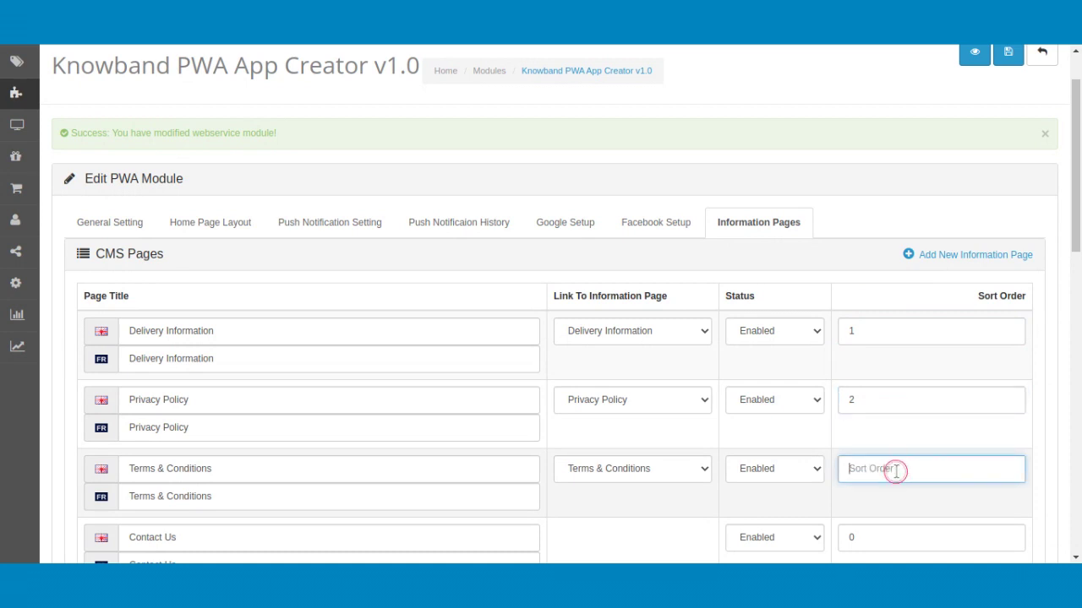
{"action": "type", "text": "3"}
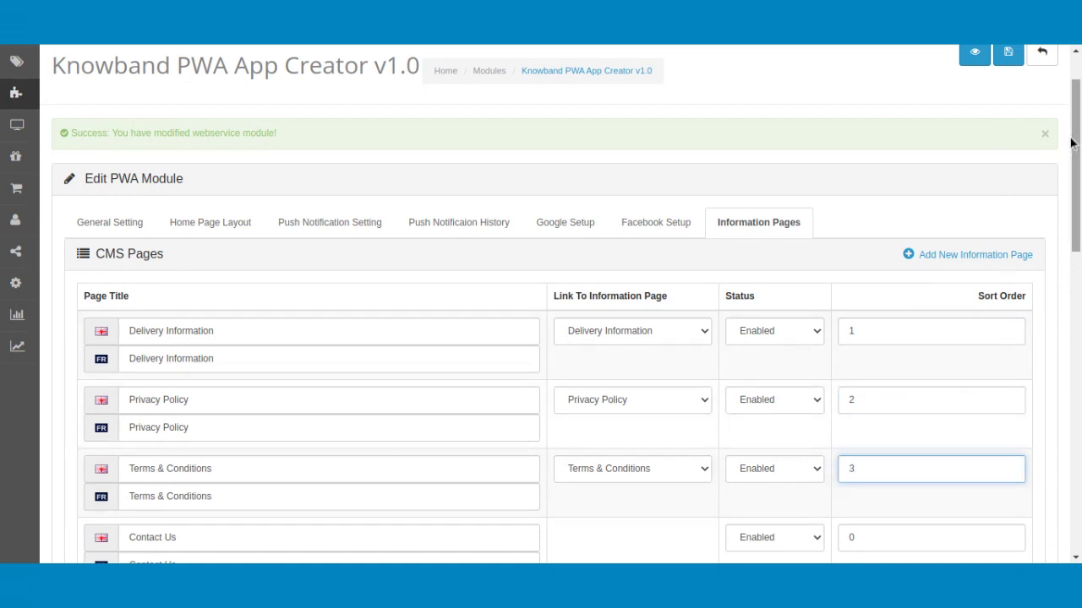
{"action": "scroll", "coordinate": [1003, 145], "scroll_direction": "up", "scroll_amount": 1}
{"action": "left_click", "coordinate": [1005, 123]}
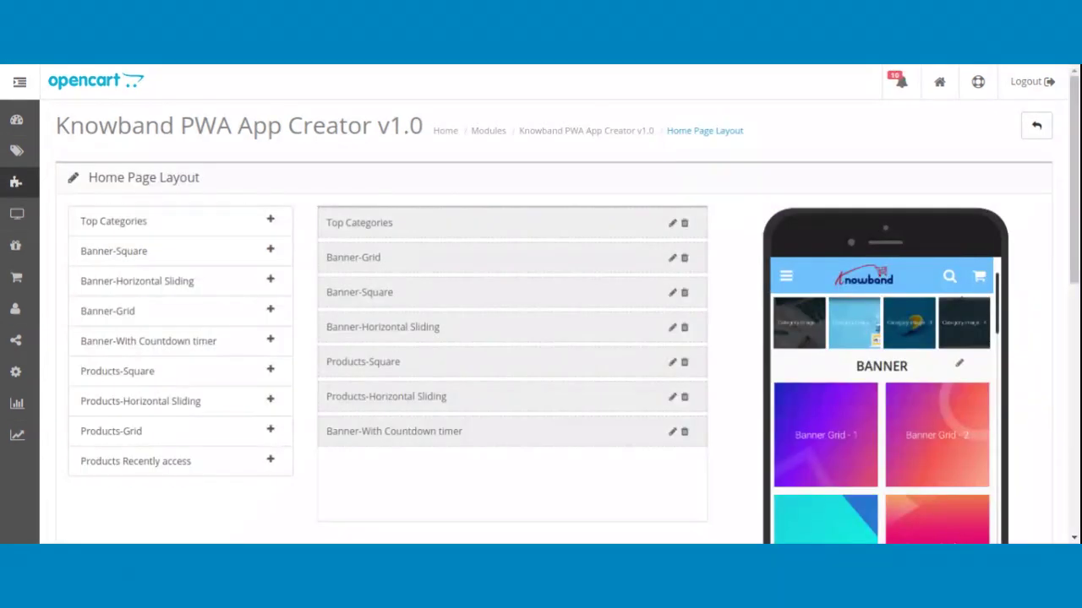
Step: Move the Banner-Square component above Banner-Grid in the home page layout
{"action": "scroll", "coordinate": [540, 305], "scroll_direction": "down", "scroll_amount": 3}
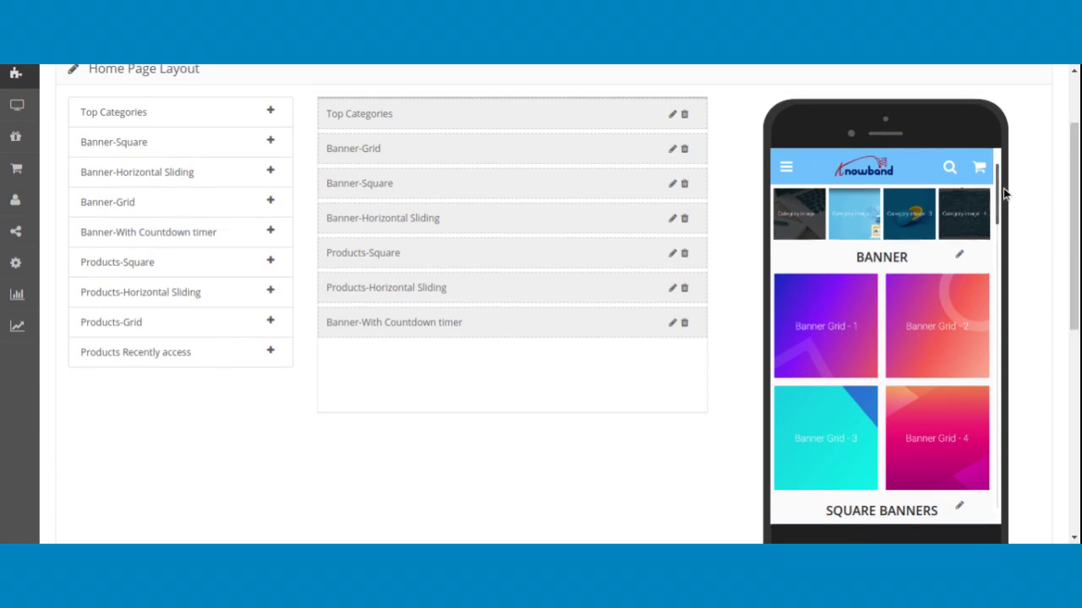
{"action": "left_click_drag", "start_coordinate": [998, 194], "coordinate": [1019, 125]}
{"action": "left_click_drag", "start_coordinate": [568, 182], "coordinate": [568, 148]}
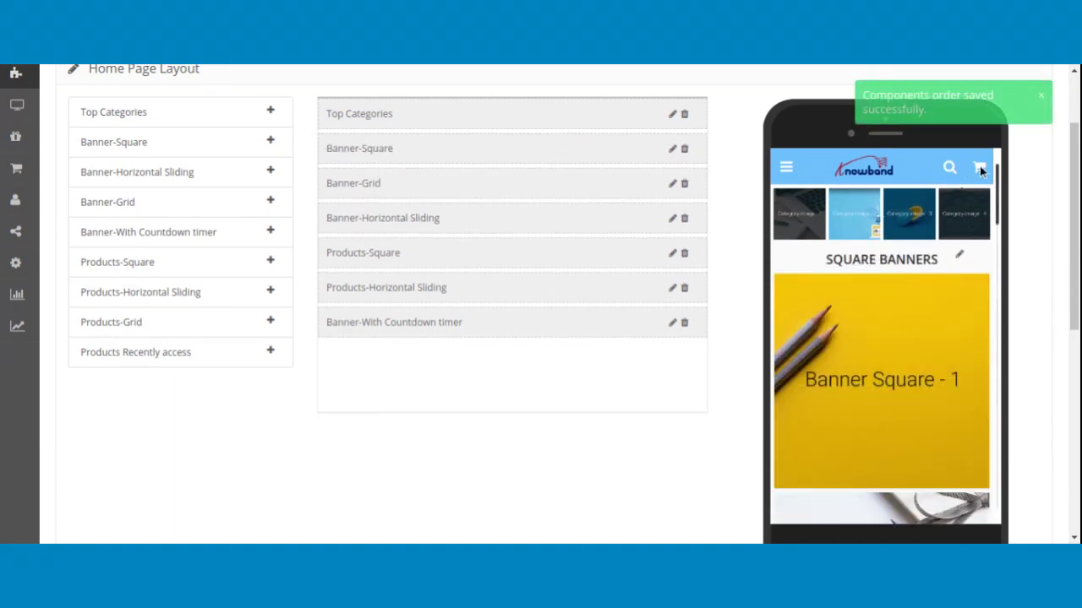
{"action": "left_click_drag", "start_coordinate": [1007, 182], "coordinate": [1056, 109]}
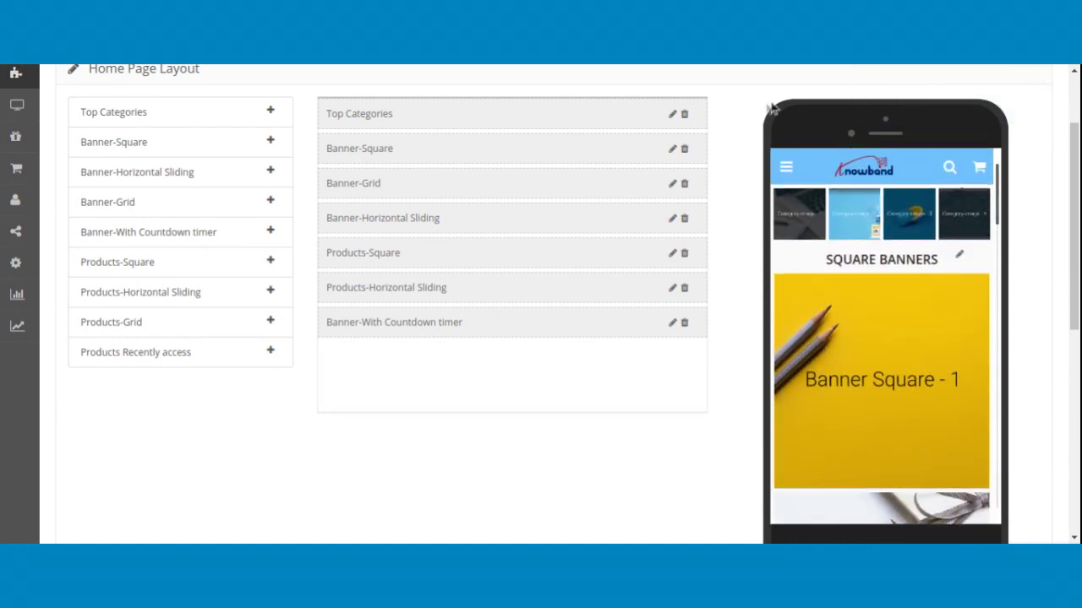
Step: Edit the Top Categories component and set its 1st category to Electronics > Cameras
{"action": "left_click", "coordinate": [674, 115]}
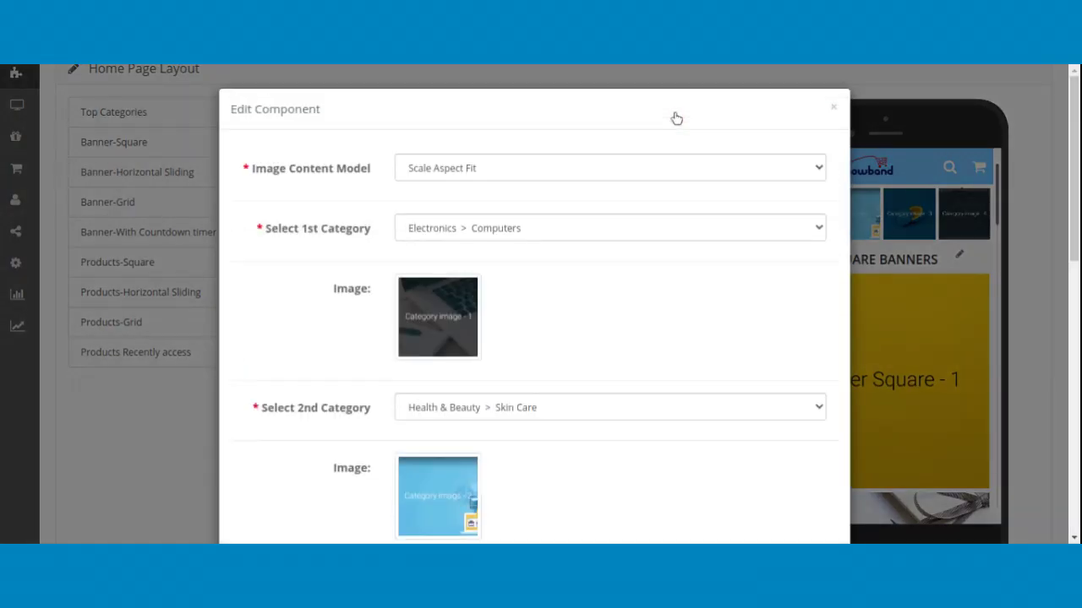
{"action": "left_click", "coordinate": [573, 232]}
{"action": "key", "text": "Up"}
{"action": "key", "text": "Return"}
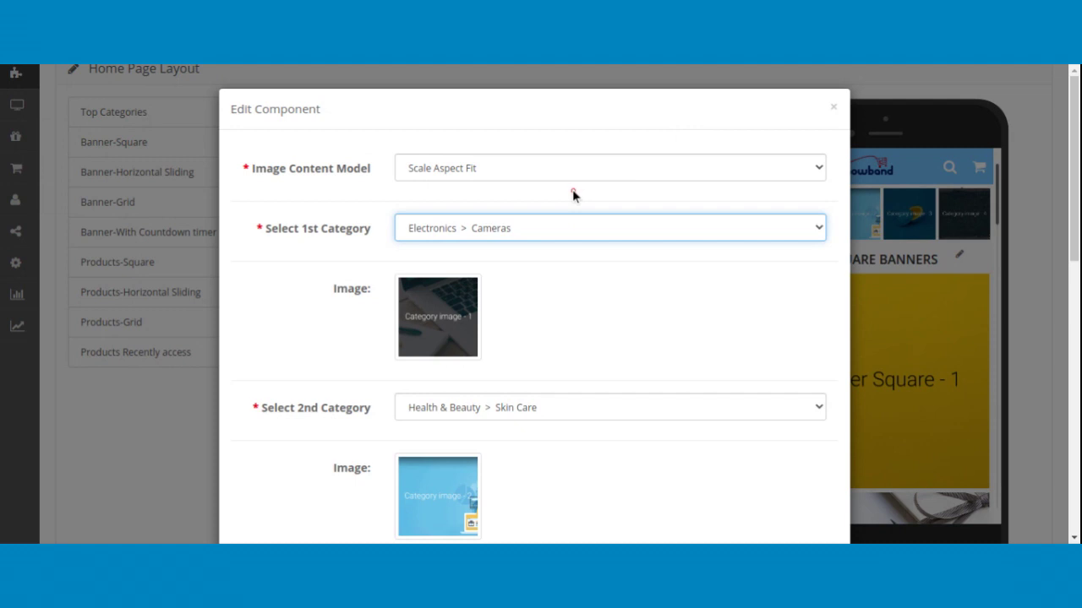
{"action": "left_click", "coordinate": [572, 193]}
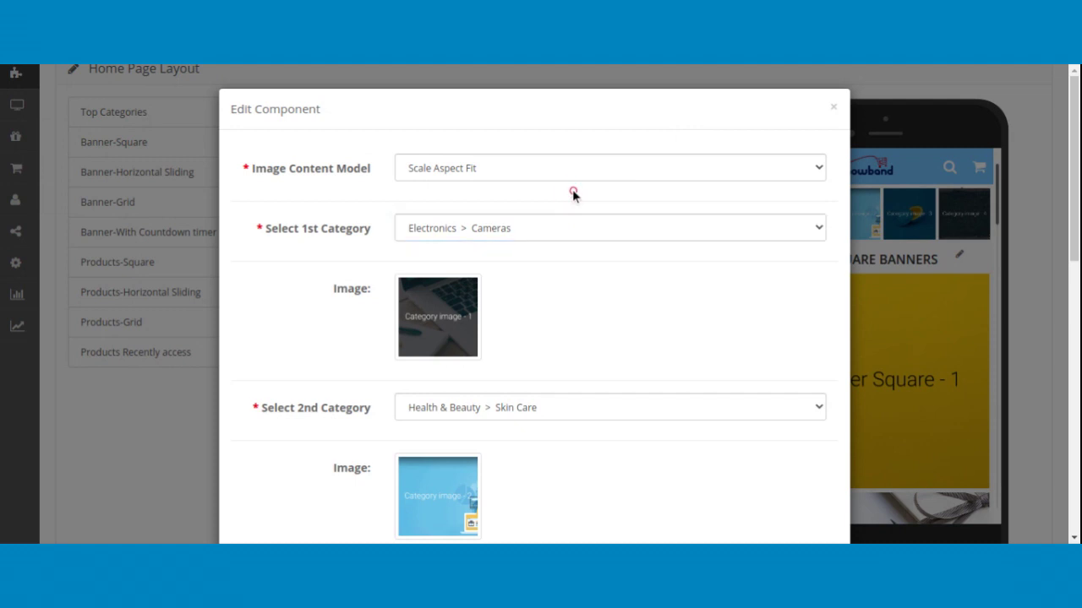
Step: Set the 5th category of the Top Categories component to Health & Beauty > Makeup
{"action": "scroll", "coordinate": [573, 194], "scroll_direction": "down", "scroll_amount": 4}
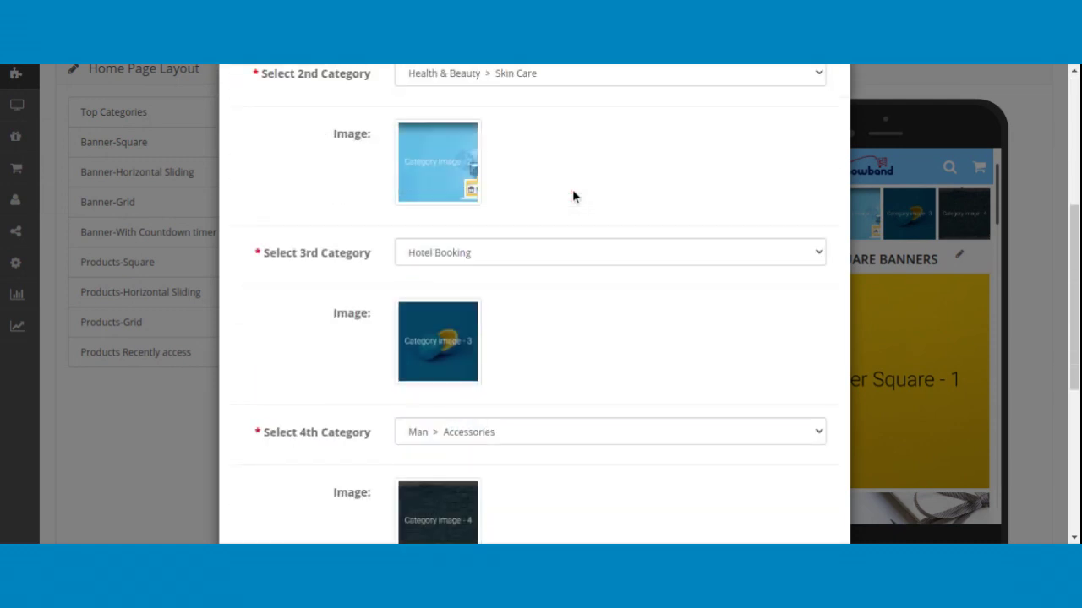
{"action": "scroll", "coordinate": [572, 196], "scroll_direction": "down", "scroll_amount": 5}
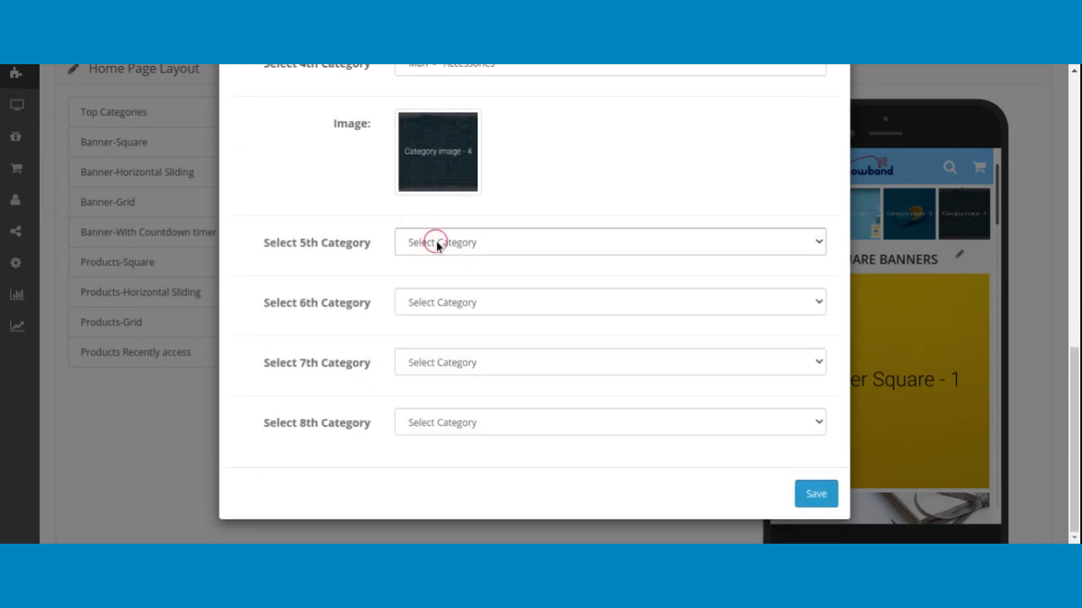
{"action": "left_click", "coordinate": [436, 241]}
{"action": "left_click", "coordinate": [461, 426]}
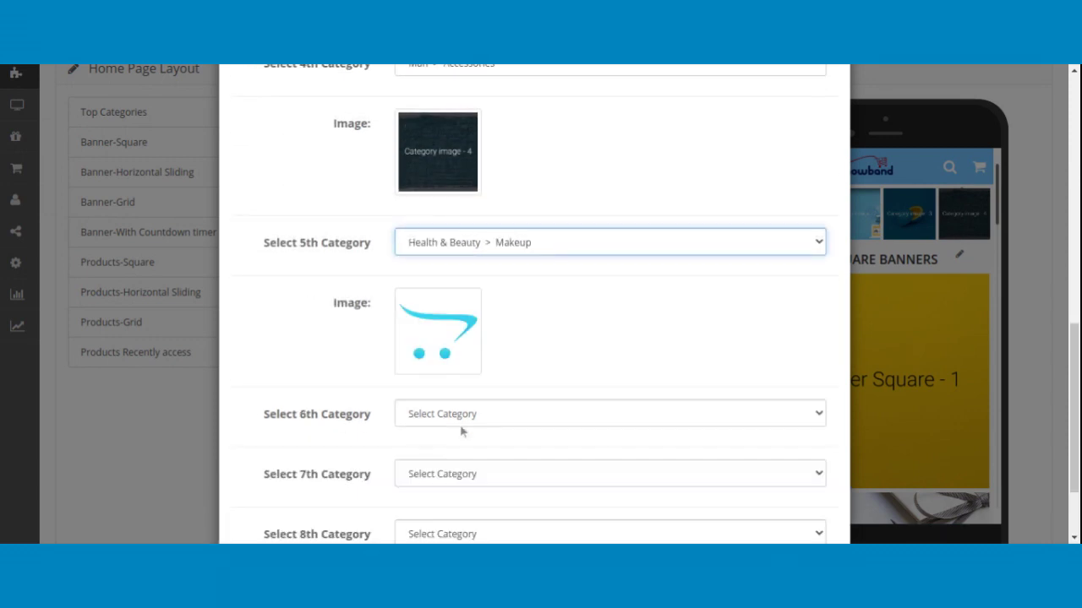
Step: Assign the Category image - 1 picture from the PWA_Testing images folder to the 5th category and save the component
{"action": "left_click", "coordinate": [446, 328]}
{"action": "left_click", "coordinate": [515, 334]}
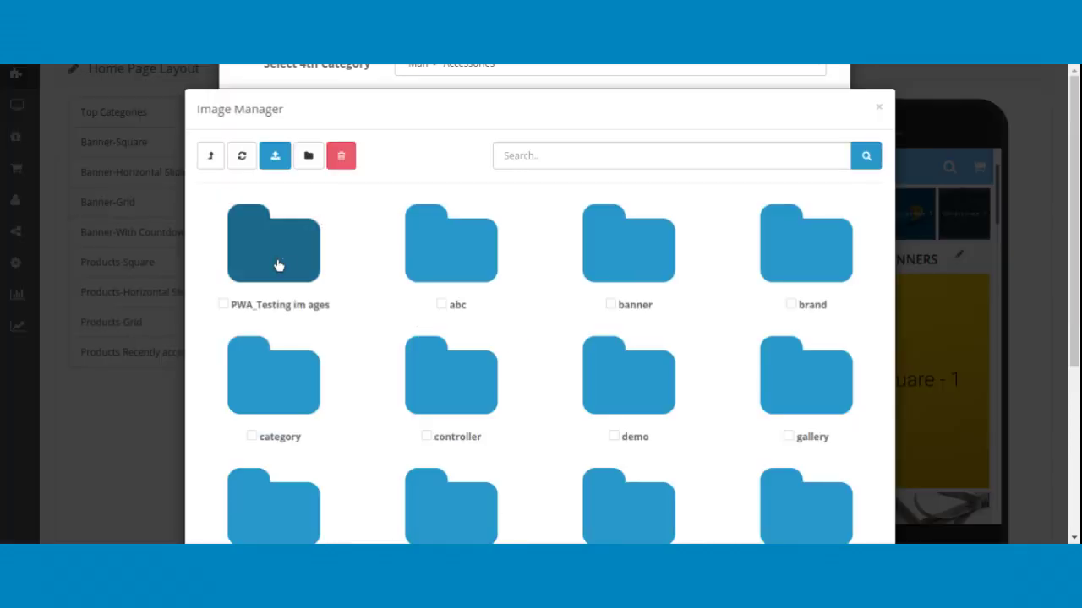
{"action": "left_click", "coordinate": [278, 266]}
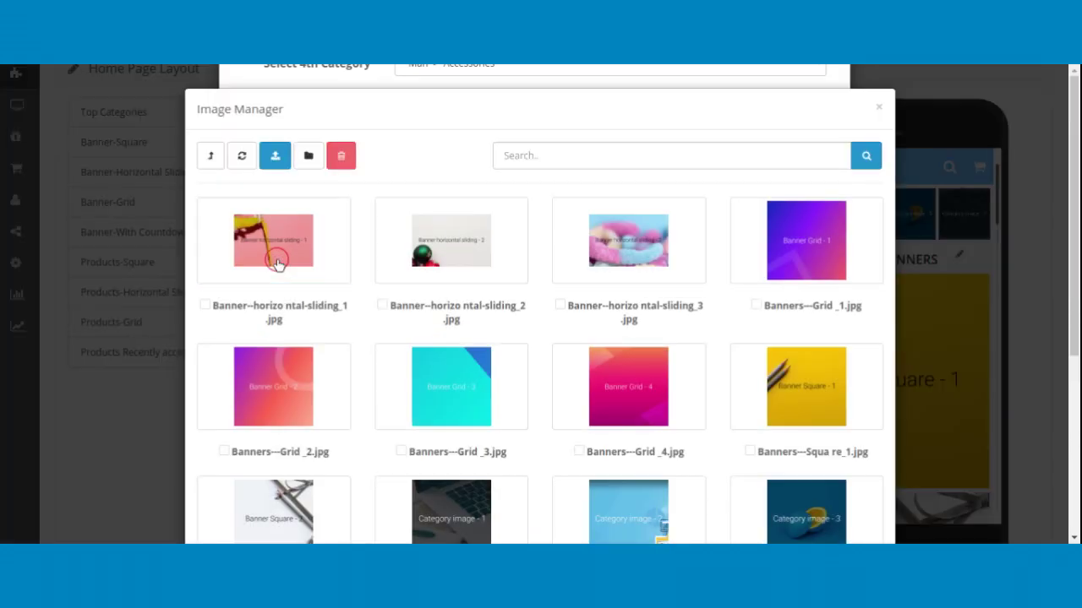
{"action": "left_click", "coordinate": [609, 491]}
{"action": "left_click", "coordinate": [645, 346]}
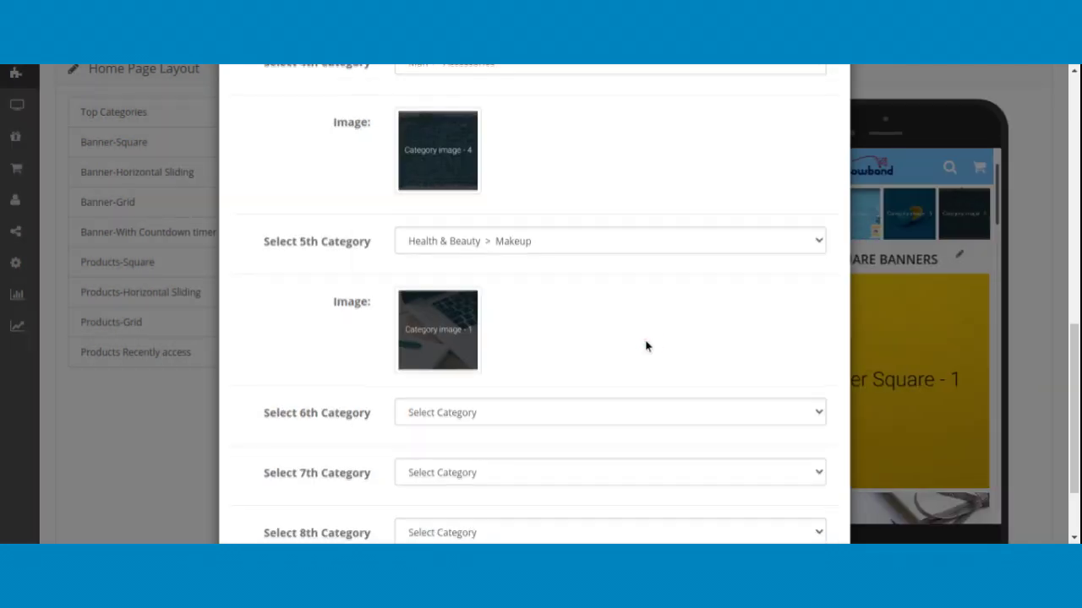
{"action": "scroll", "coordinate": [645, 345], "scroll_direction": "down", "scroll_amount": 2}
{"action": "left_click", "coordinate": [807, 499]}
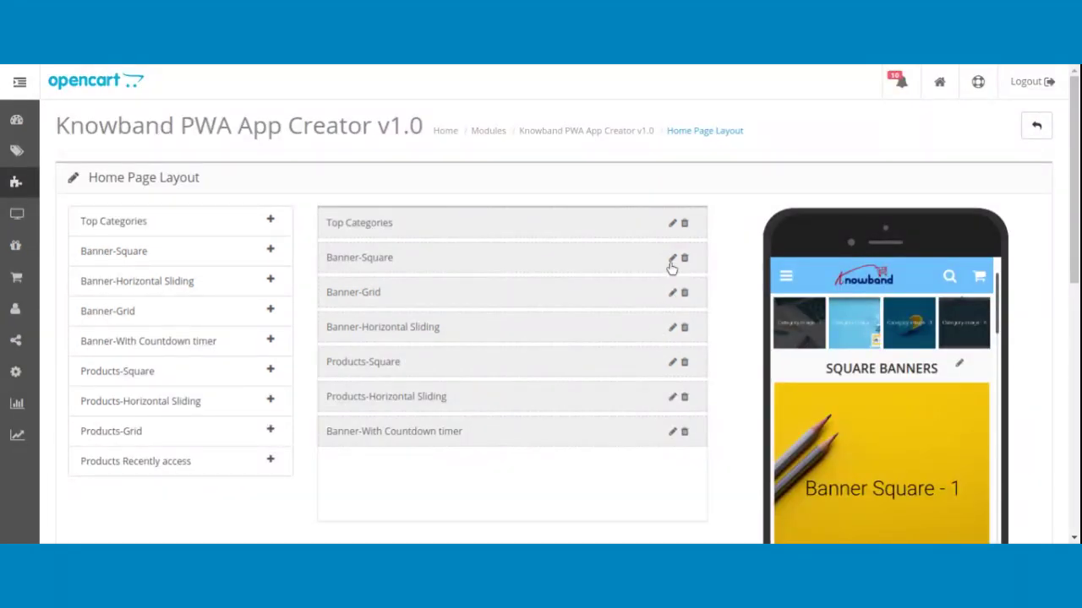
Step: Change the Banner-Square component's French heading to Square Banners and save the component heading
{"action": "left_click", "coordinate": [674, 261]}
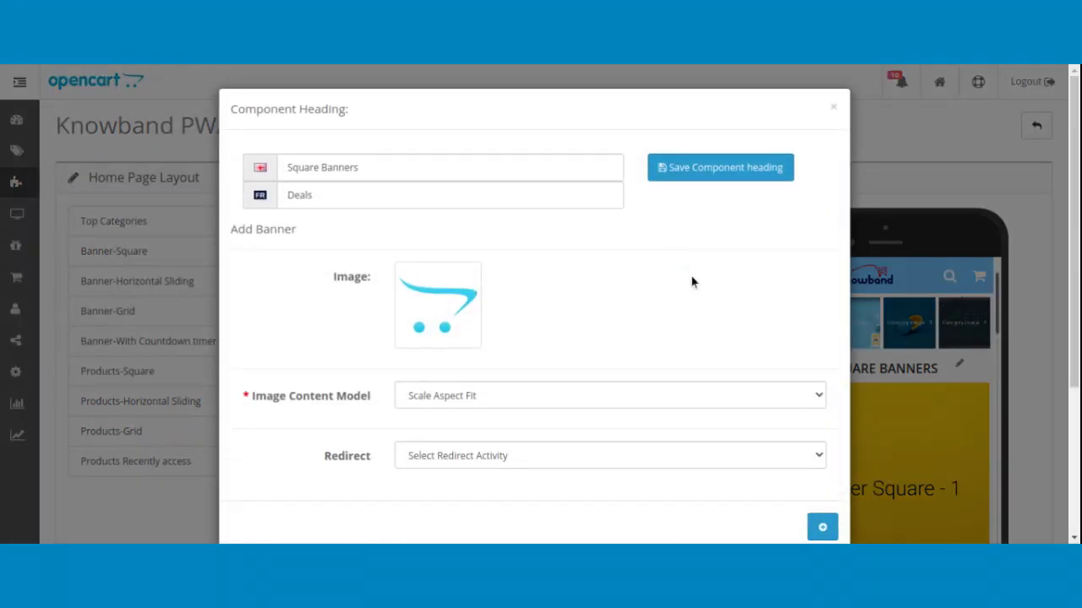
{"action": "left_click", "coordinate": [511, 194]}
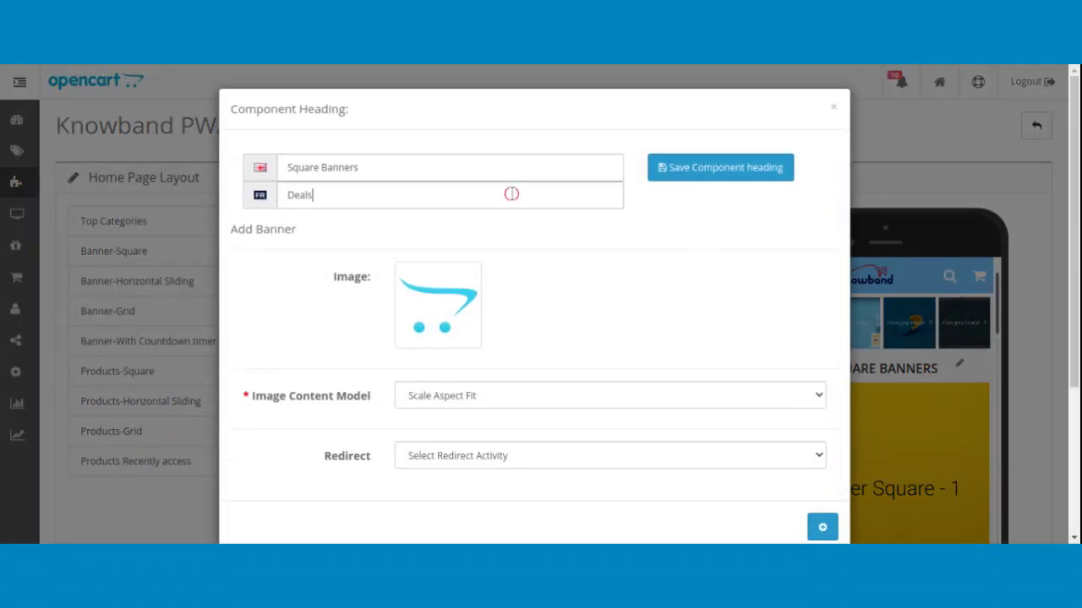
{"action": "key", "text": "BackSpace"}
{"action": "key", "text": "BackSpace"}
{"action": "key", "text": "BackSpace"}
{"action": "key", "text": "BackSpace"}
{"action": "type", "text": "Square Banners"}
{"action": "left_click", "coordinate": [681, 169]}
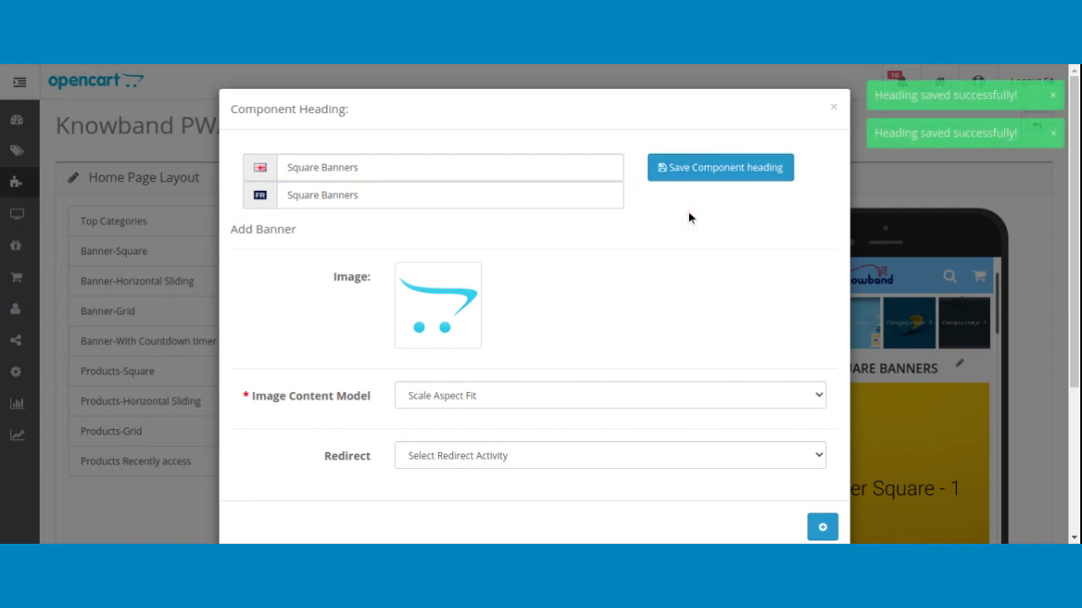
Step: Use Banners---Square_1.jpg from the PWA_Testing images folder for a new square banner, with Scale Aspect Fit as its image content model
{"action": "scroll", "coordinate": [688, 213], "scroll_direction": "down", "scroll_amount": 2}
{"action": "scroll", "coordinate": [688, 218], "scroll_direction": "down", "scroll_amount": 1}
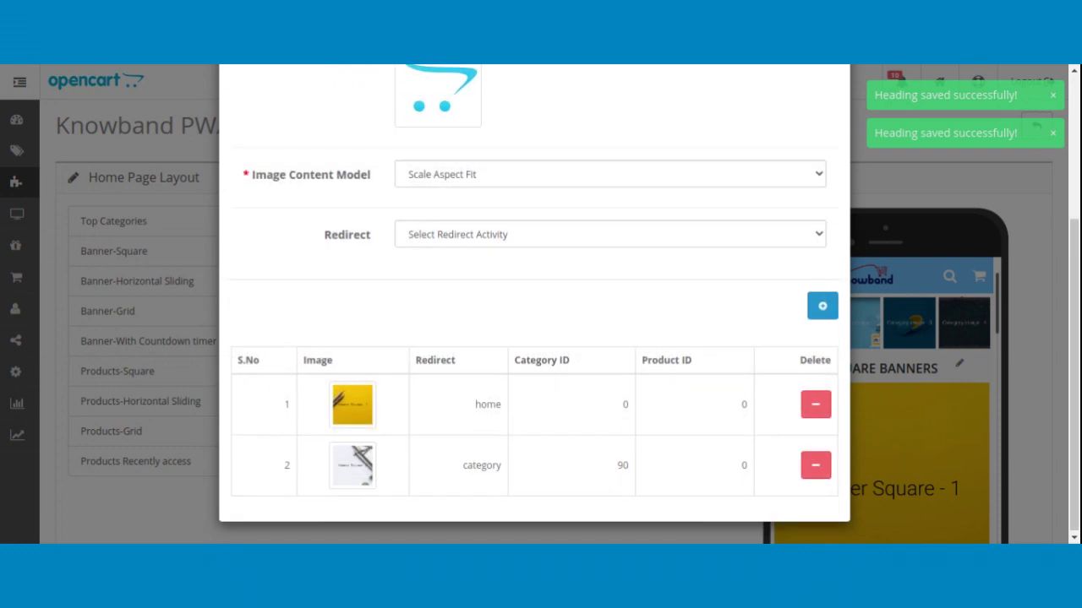
{"action": "scroll", "coordinate": [492, 282], "scroll_direction": "up", "scroll_amount": 3}
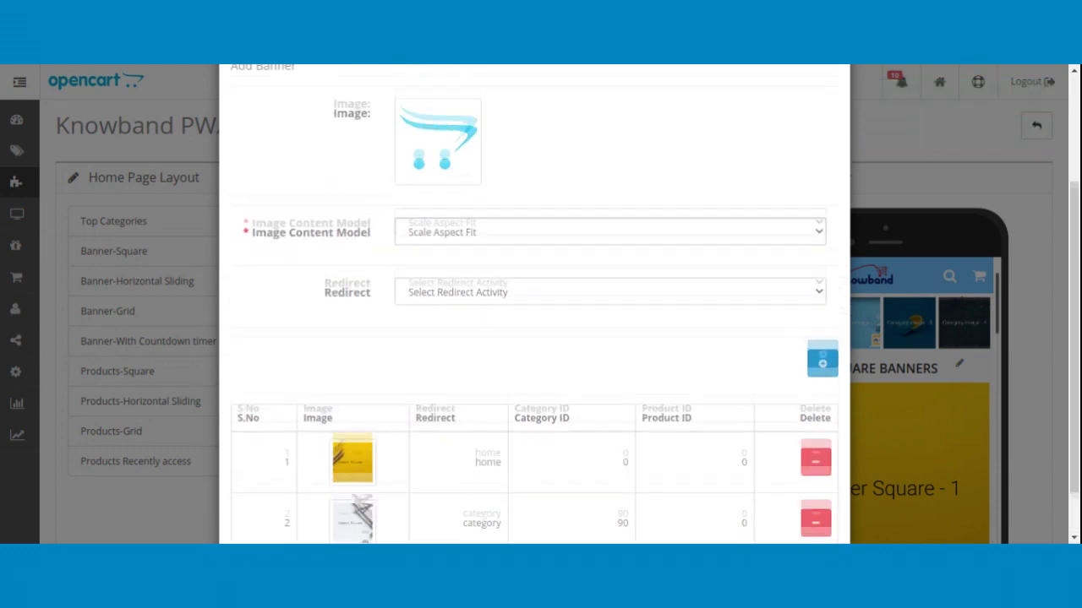
{"action": "mouse_move", "coordinate": [415, 309]}
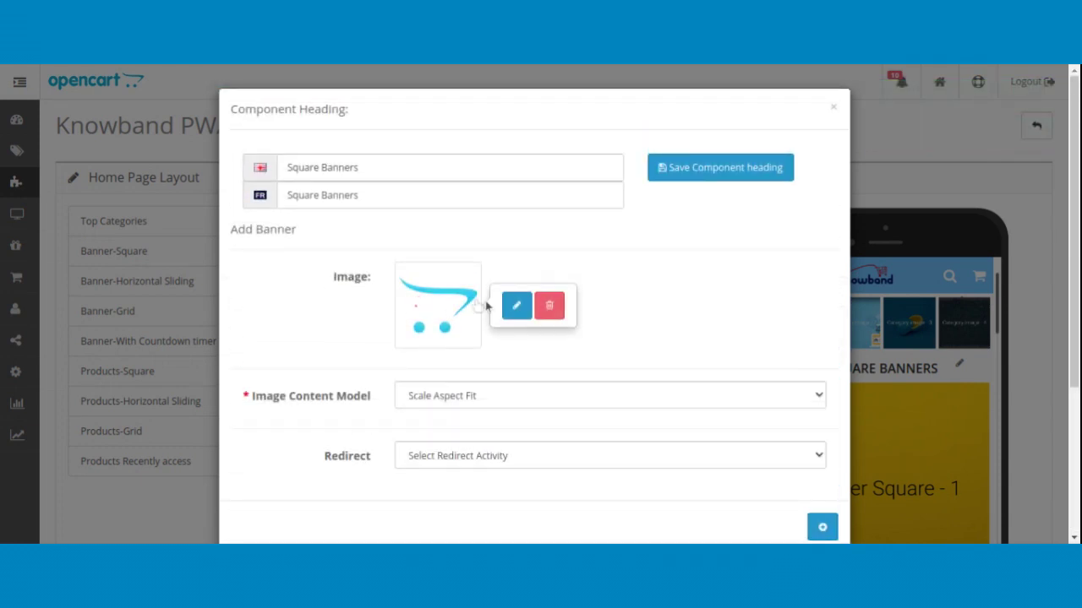
{"action": "left_click", "coordinate": [526, 310]}
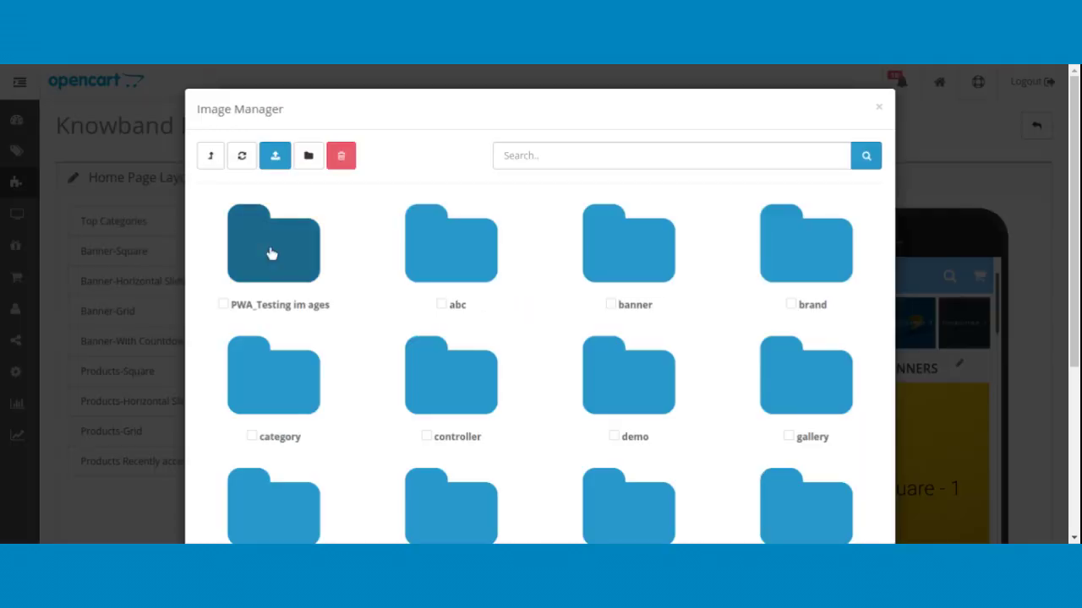
{"action": "left_click", "coordinate": [271, 251]}
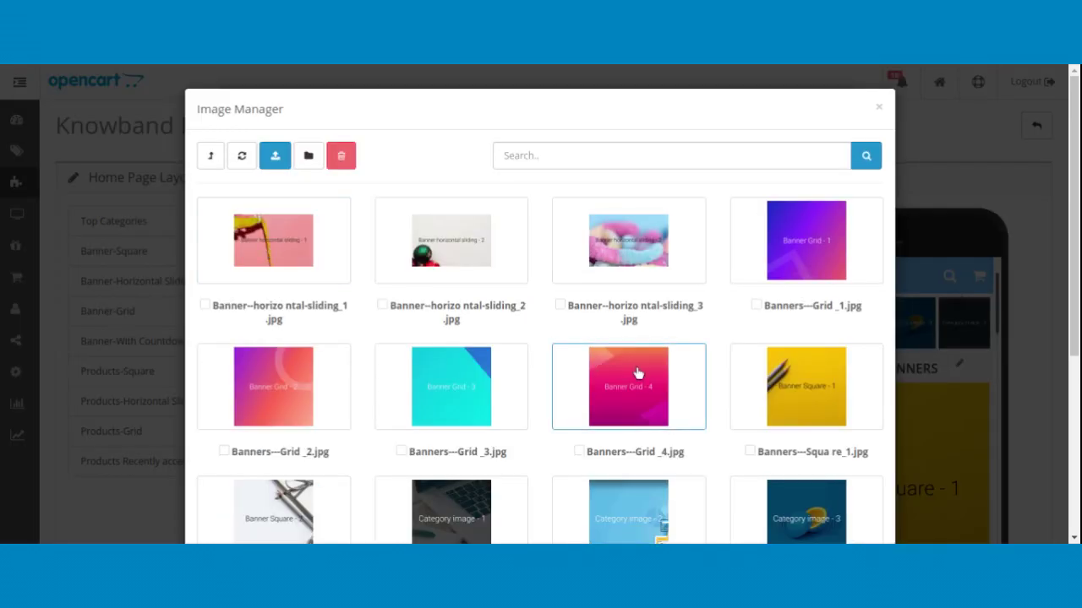
{"action": "left_click", "coordinate": [783, 408]}
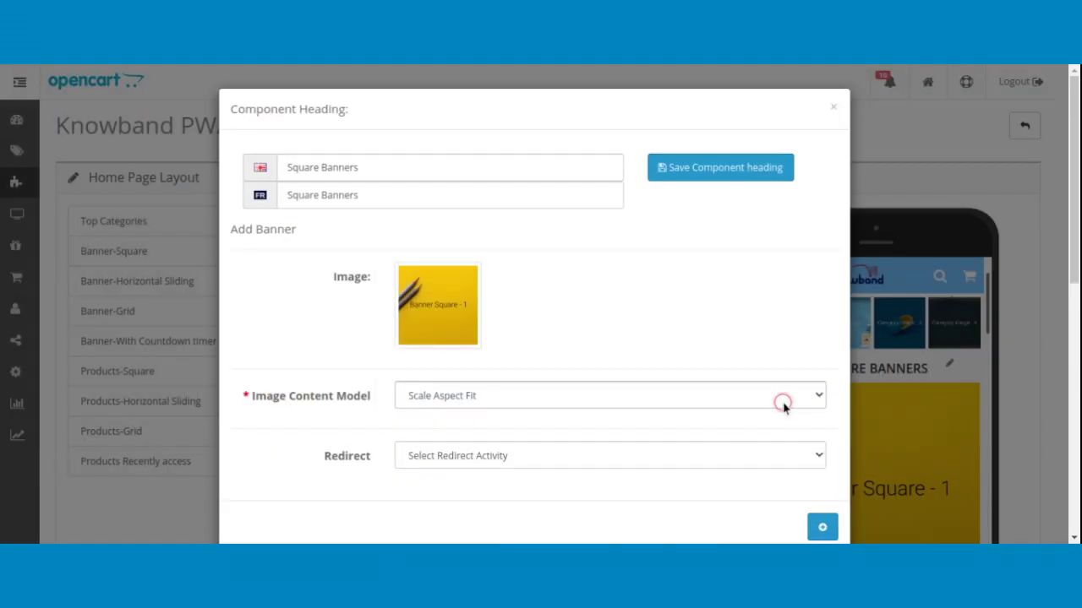
{"action": "left_click", "coordinate": [784, 395]}
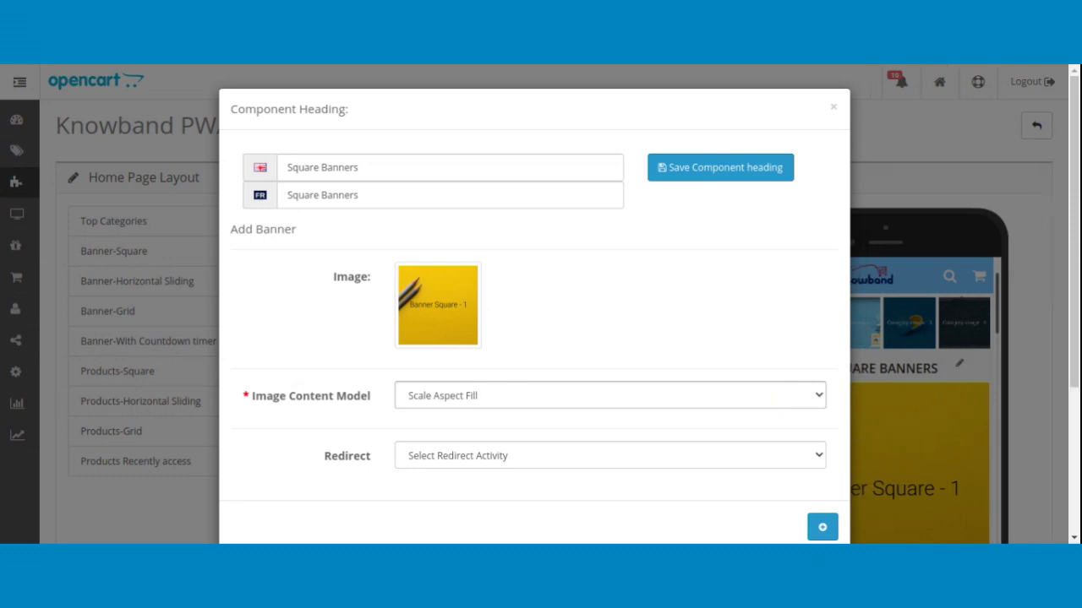
{"action": "left_click", "coordinate": [530, 420]}
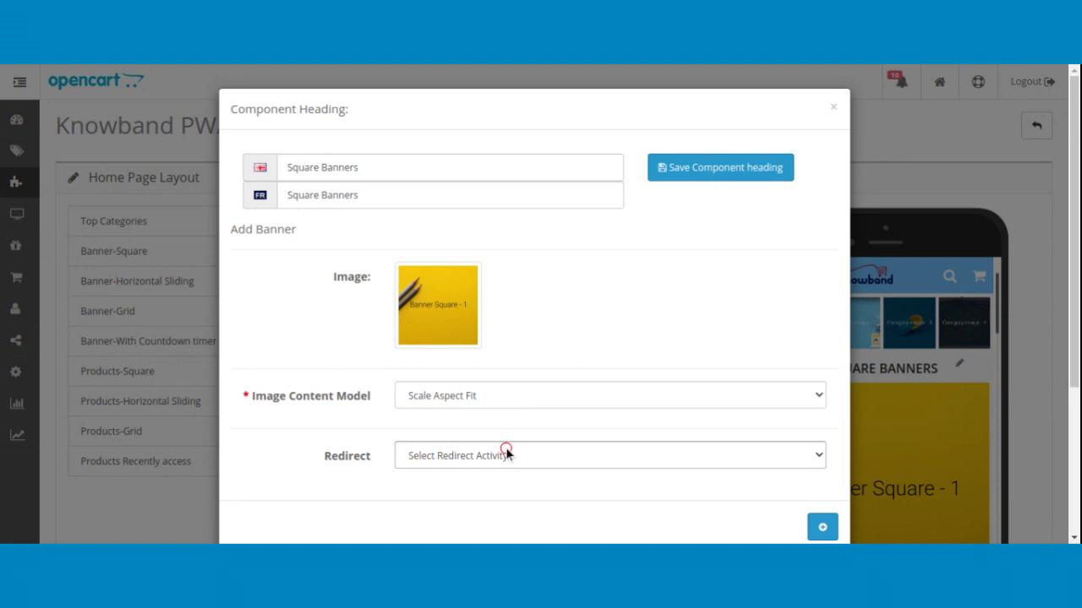
Step: Set the new banner's redirect to Category and link it to Electronics > Smartphones
{"action": "left_click", "coordinate": [498, 488]}
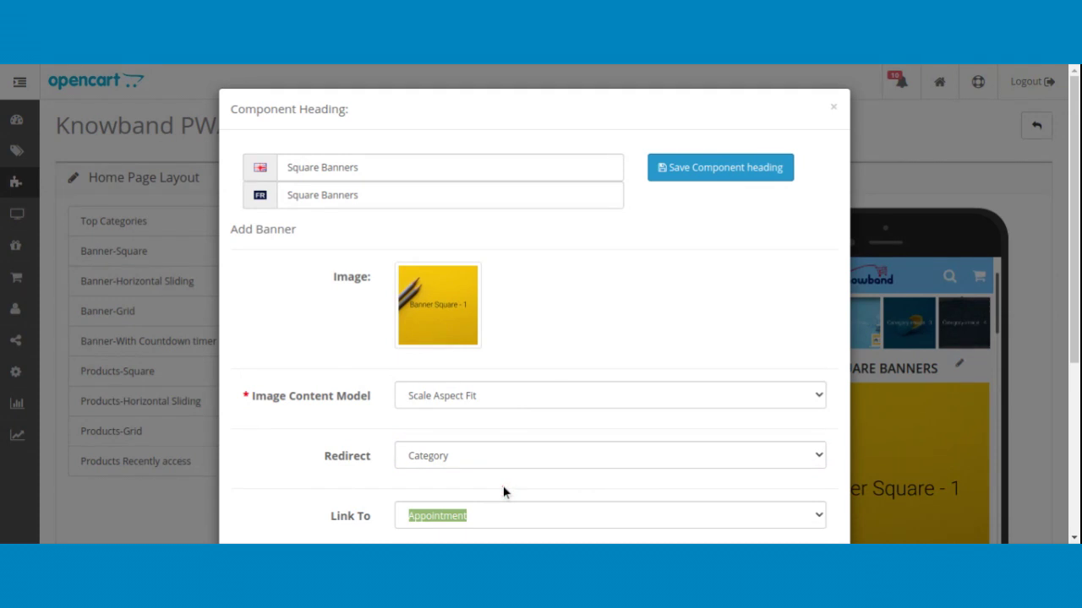
{"action": "scroll", "coordinate": [503, 493], "scroll_direction": "down", "scroll_amount": 5}
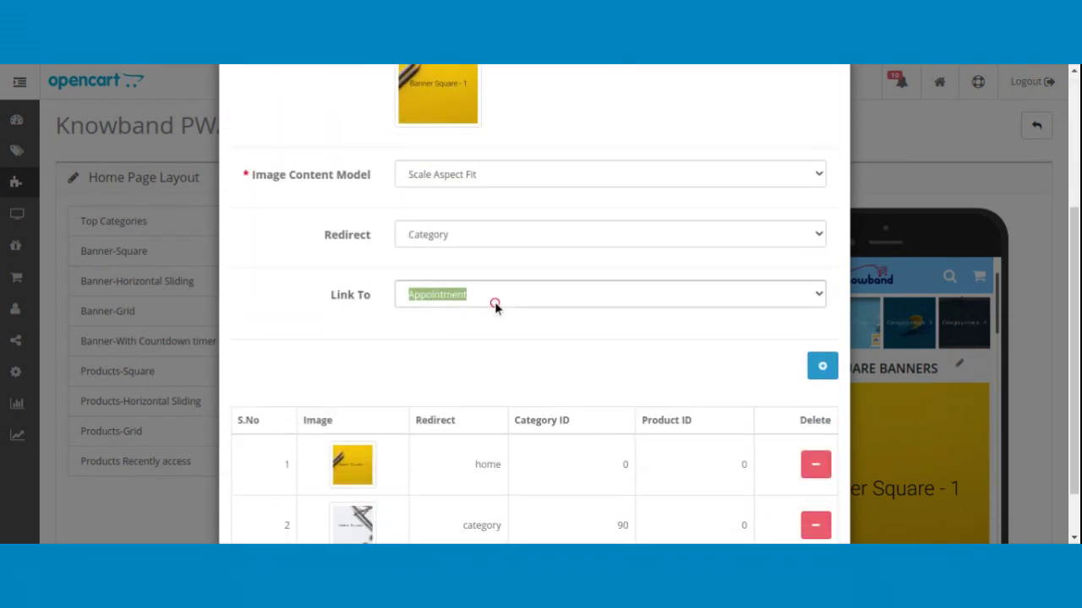
{"action": "left_click", "coordinate": [495, 304]}
{"action": "left_click", "coordinate": [494, 338]}
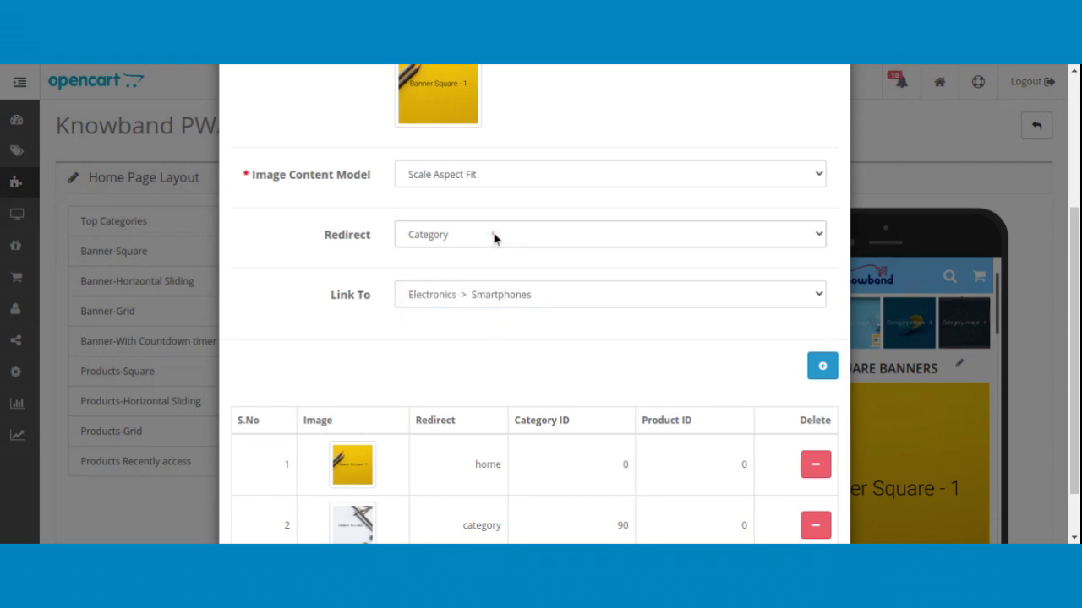
Step: Redirect the new square banner to the product Apple Phone, add it to the banner list and close the component editor
{"action": "left_click", "coordinate": [495, 296]}
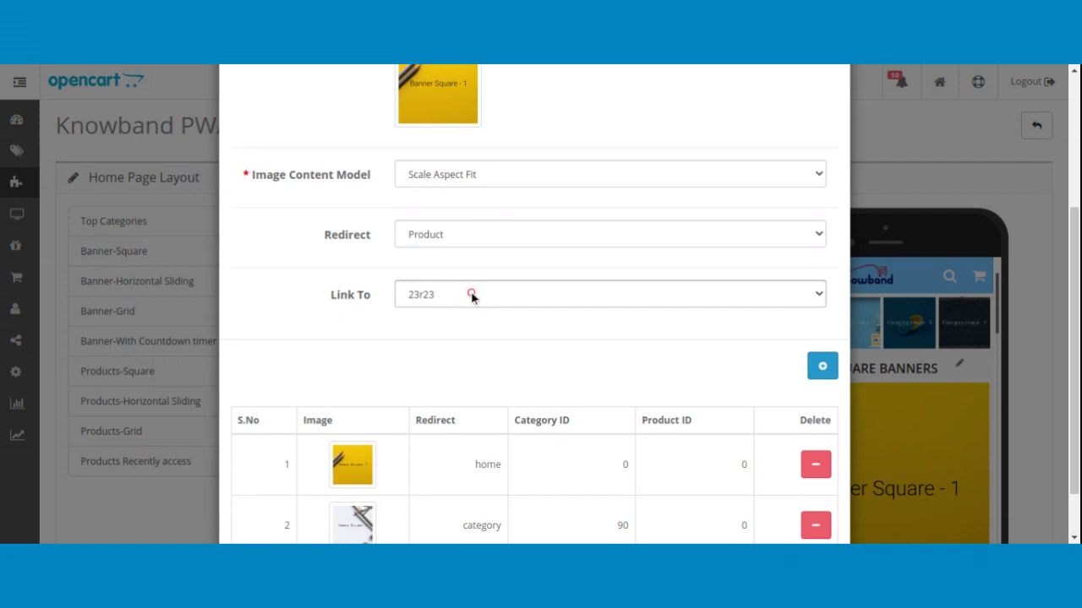
{"action": "left_click", "coordinate": [472, 298]}
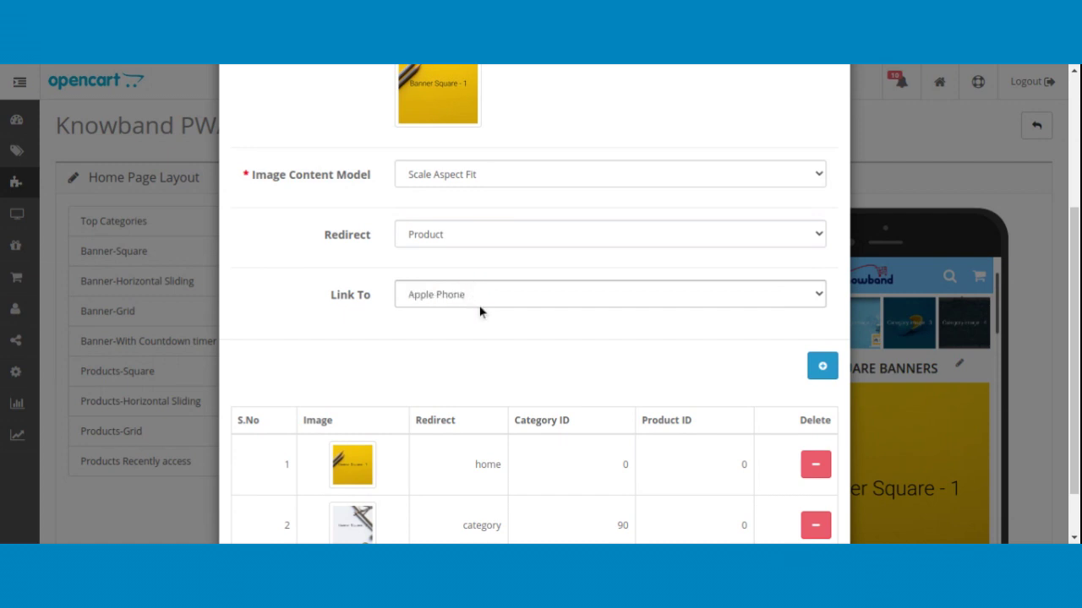
{"action": "left_click", "coordinate": [819, 366]}
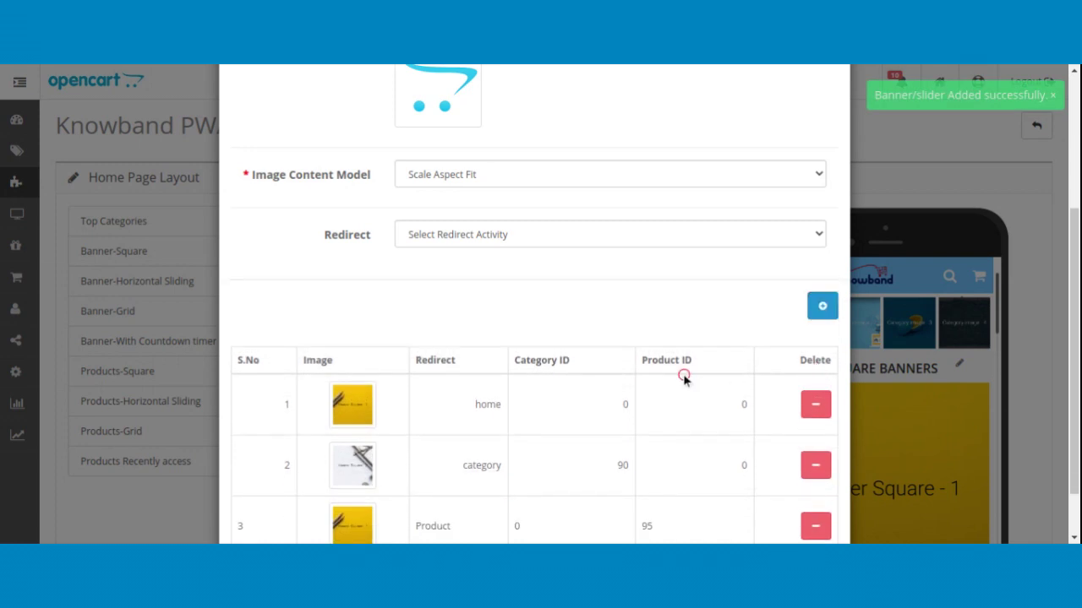
{"action": "scroll", "coordinate": [684, 380], "scroll_direction": "down", "scroll_amount": 2}
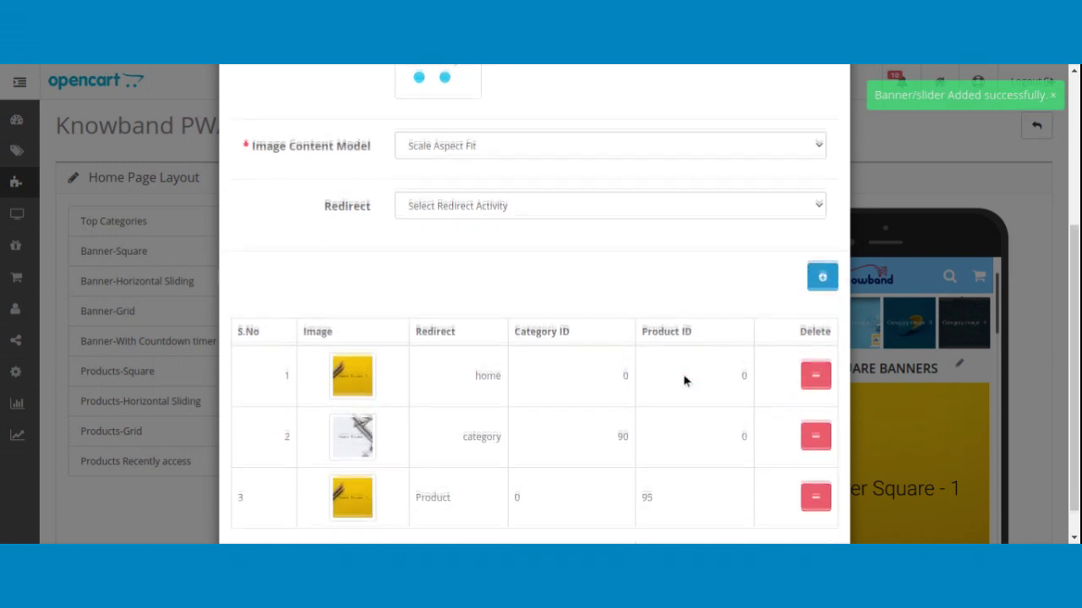
{"action": "scroll", "coordinate": [701, 350], "scroll_direction": "up", "scroll_amount": 5}
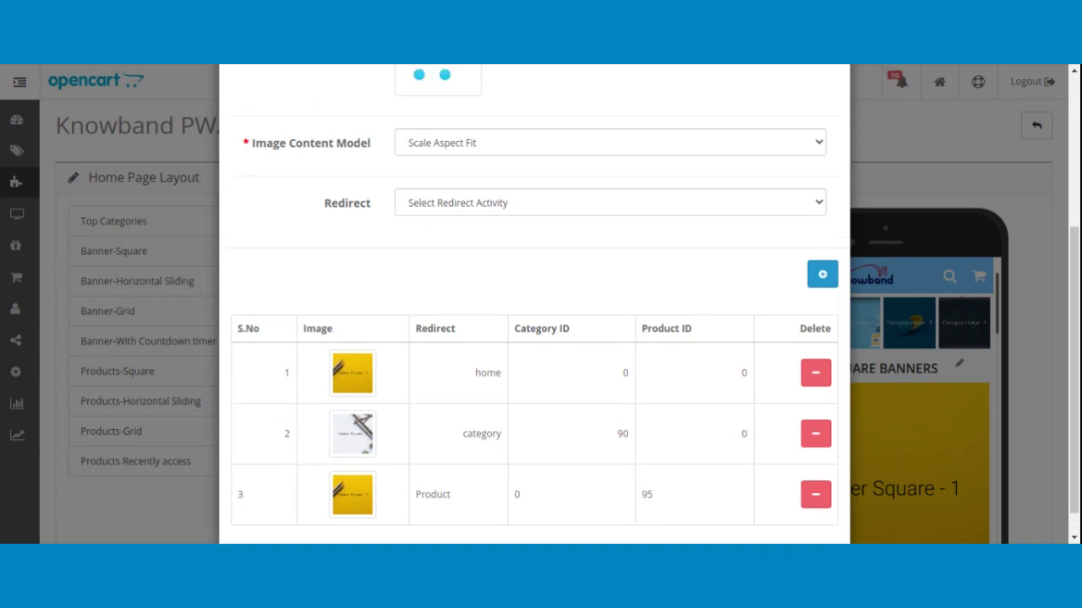
{"action": "left_click", "coordinate": [833, 108]}
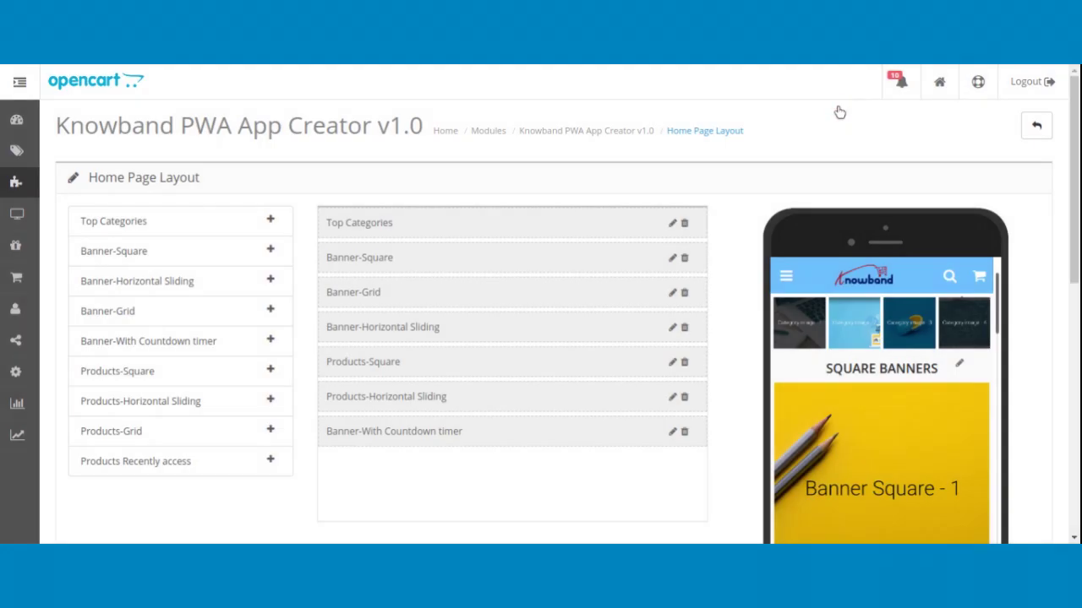
Step: Set the Banner-Grid component's heading to Grid Banners in both languages and save the component heading
{"action": "left_click", "coordinate": [672, 295]}
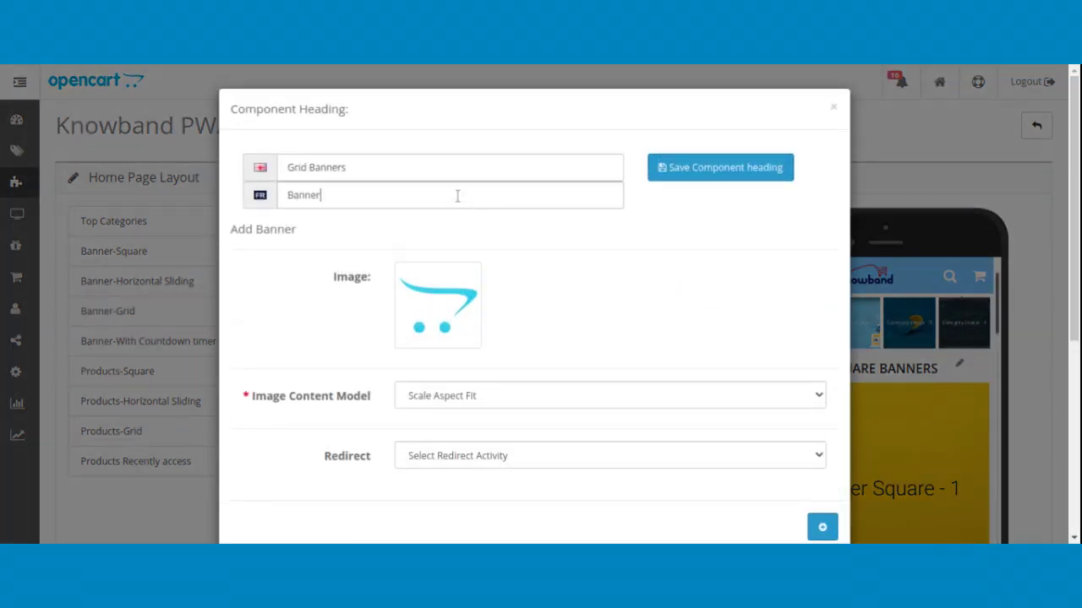
{"action": "left_click", "coordinate": [456, 196]}
{"action": "key", "text": "BackSpace"}
{"action": "key", "text": "BackSpace"}
{"action": "key", "text": "BackSpace"}
{"action": "key", "text": "BackSpace"}
{"action": "key", "text": "BackSpace"}
{"action": "type", "text": "G"}
{"action": "left_click", "coordinate": [701, 168]}
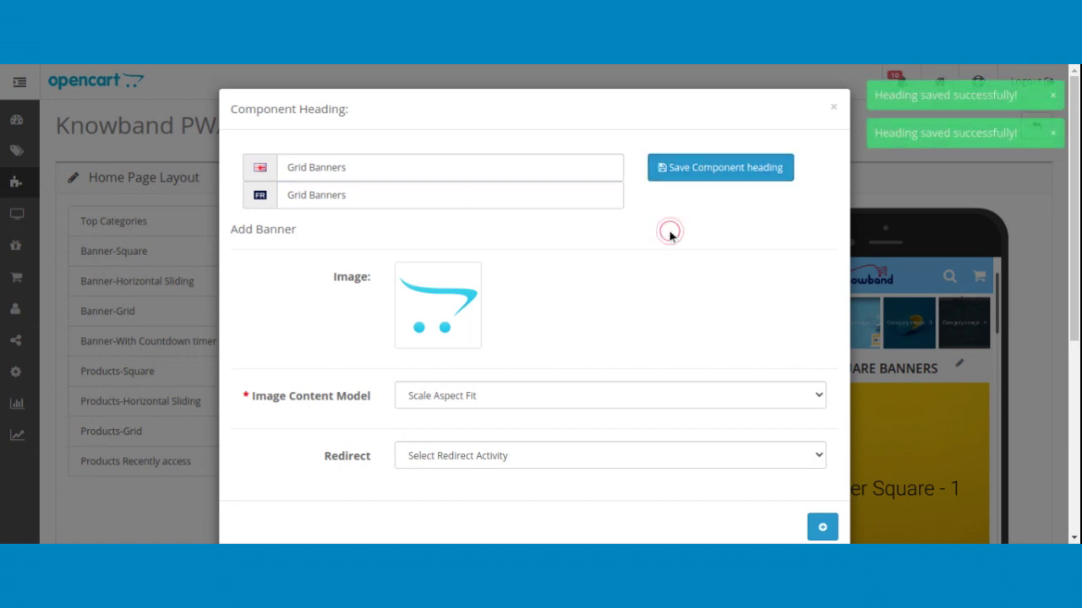
Step: Use Banners---Grid_4.jpg from the PWA_Testing images folder as the image for a new banner in the Banner-Grid component
{"action": "scroll", "coordinate": [669, 236], "scroll_direction": "down", "scroll_amount": 4}
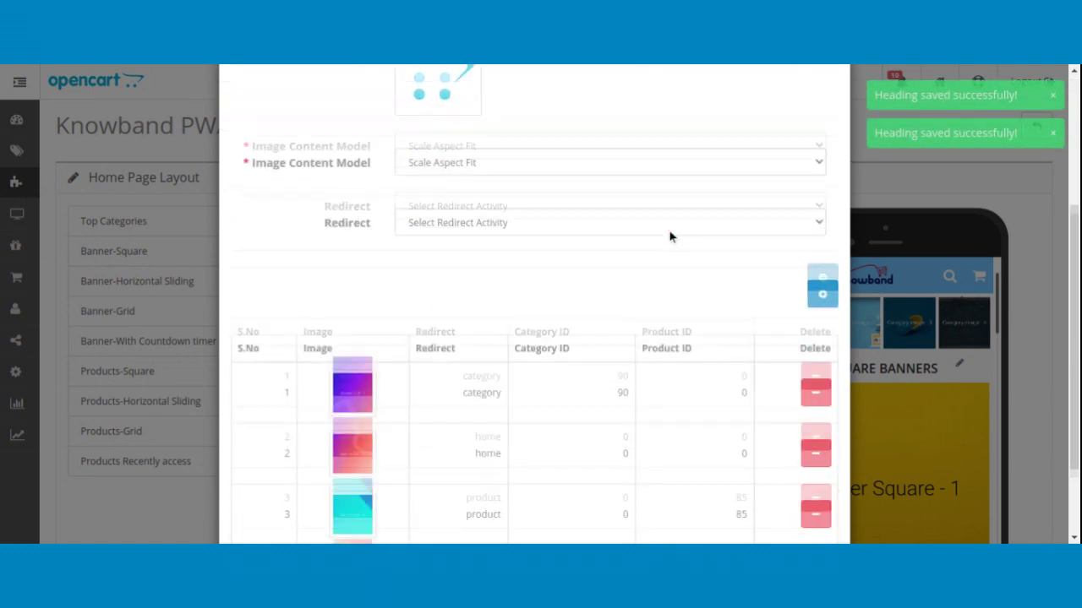
{"action": "scroll", "coordinate": [671, 237], "scroll_direction": "down", "scroll_amount": 1}
{"action": "scroll", "coordinate": [436, 278], "scroll_direction": "up", "scroll_amount": 5}
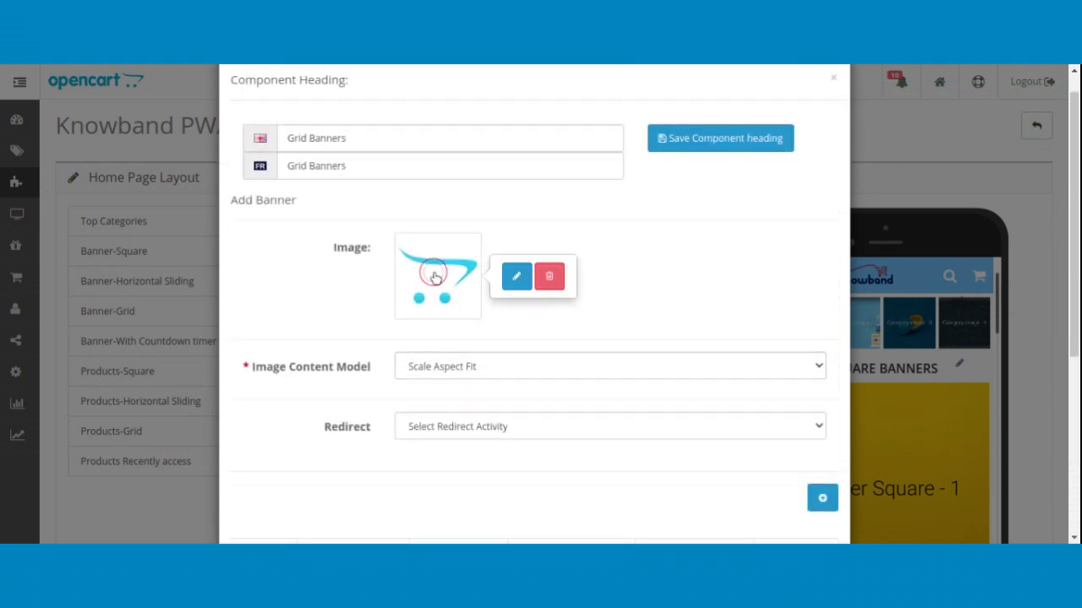
{"action": "left_click", "coordinate": [510, 286]}
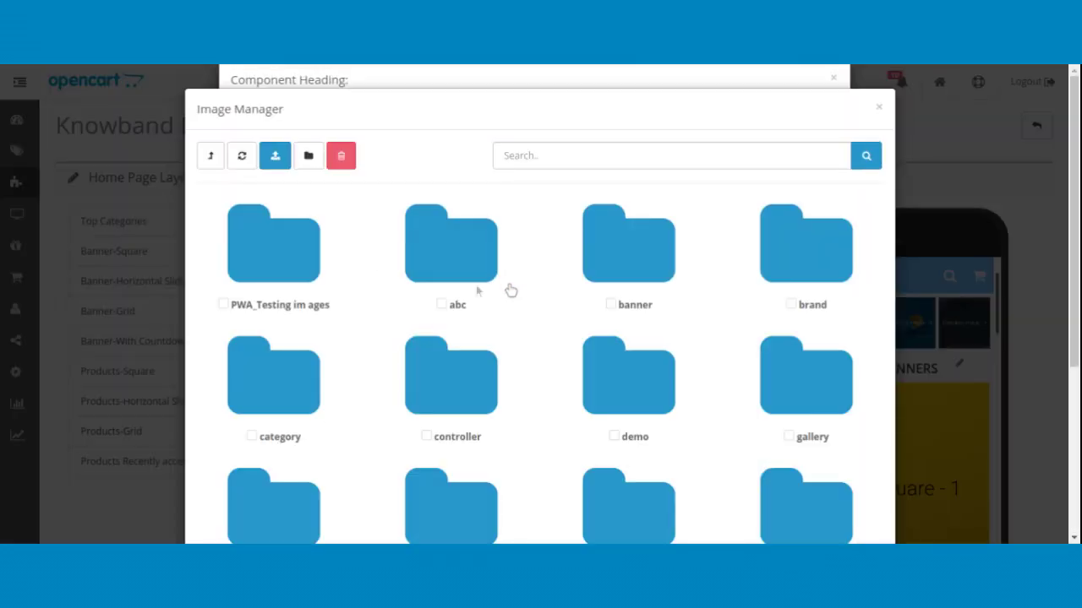
{"action": "left_click", "coordinate": [282, 260]}
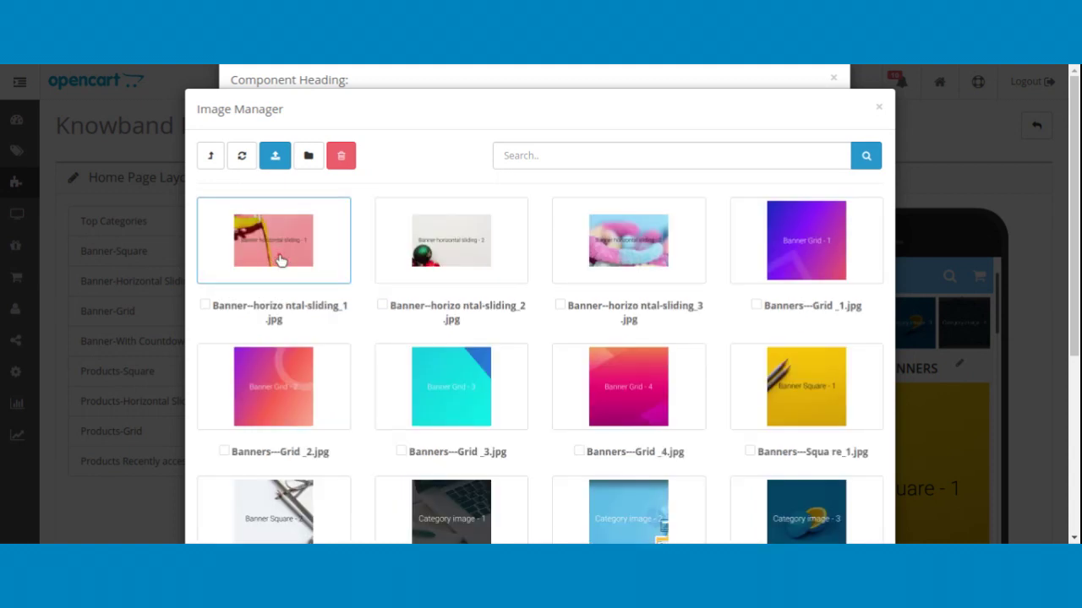
{"action": "left_click", "coordinate": [625, 384]}
{"action": "left_click", "coordinate": [639, 394]}
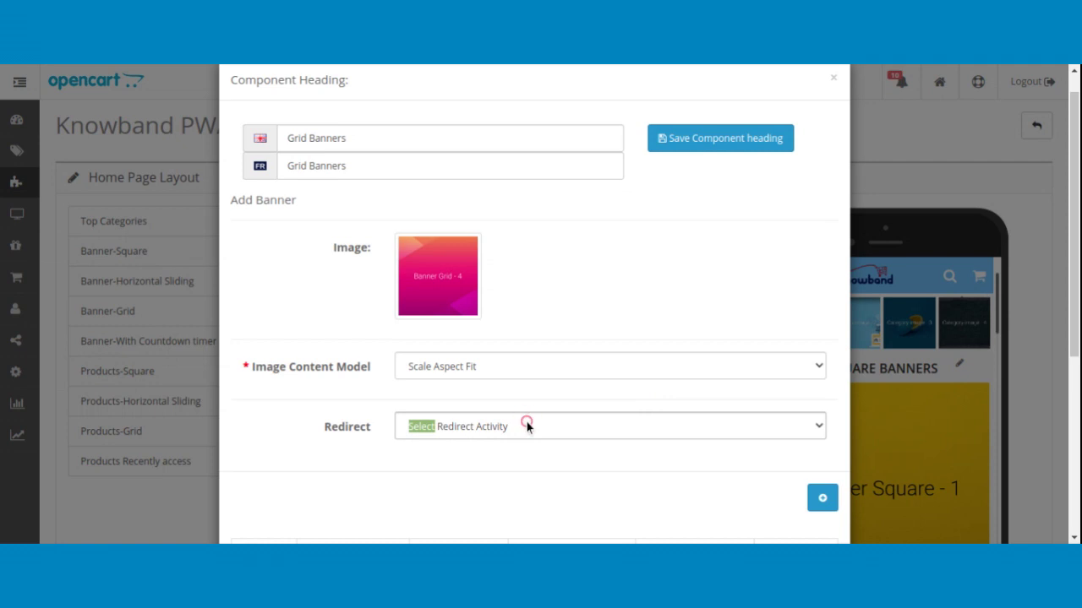
Step: Set the new grid banner's redirect to Category and link it to Health & Beauty
{"action": "left_click", "coordinate": [502, 473]}
{"action": "left_click", "coordinate": [290, 491]}
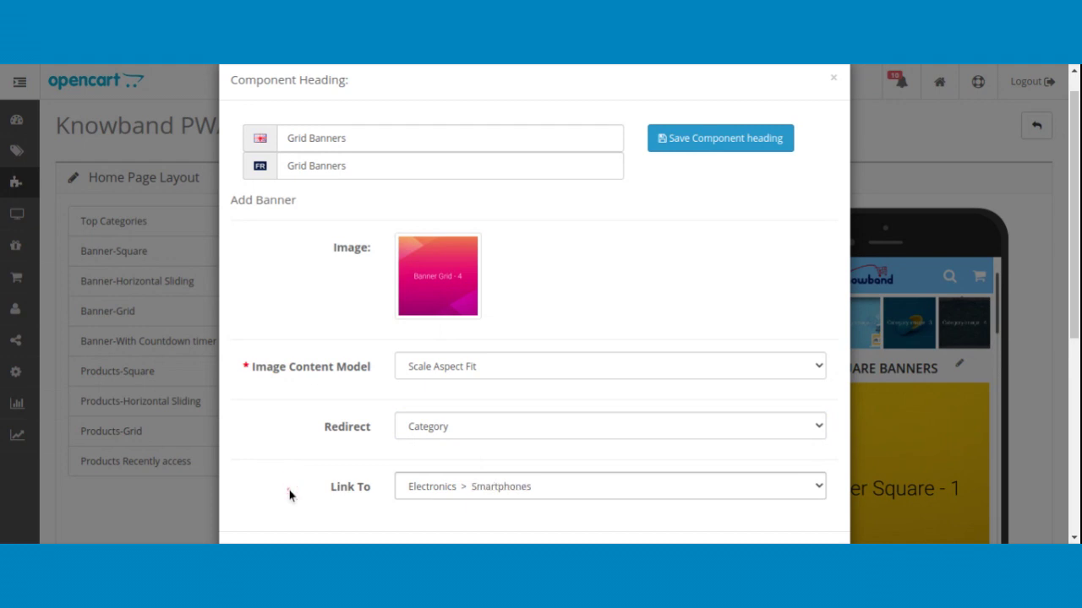
{"action": "key", "text": "Down"}
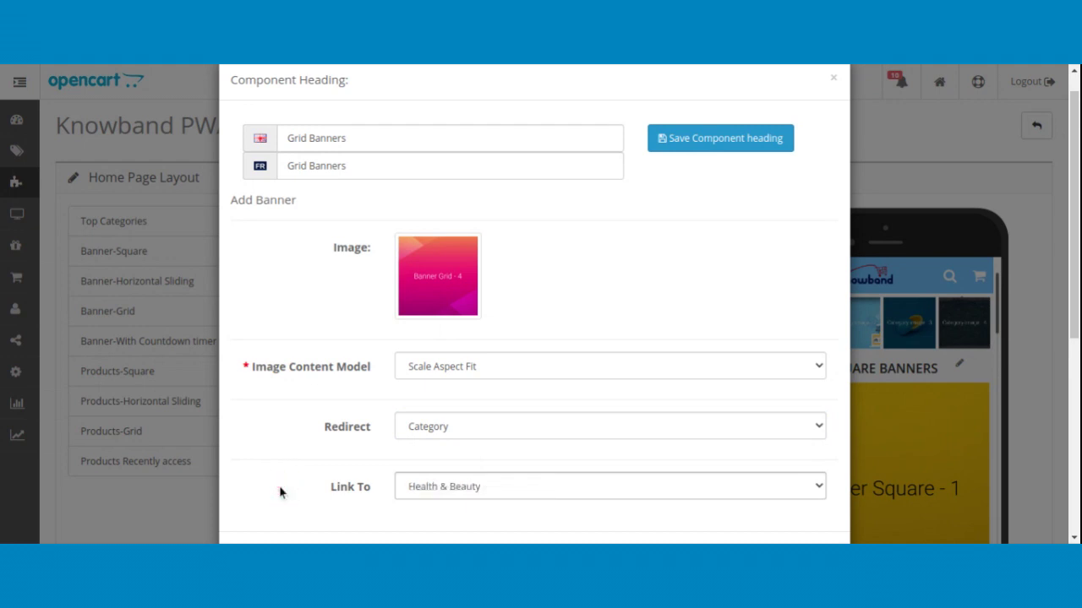
Step: Set the new grid banner's redirect to Product and link it to Basic T-Shirt 4
{"action": "left_click", "coordinate": [446, 428]}
{"action": "key", "text": "Down"}
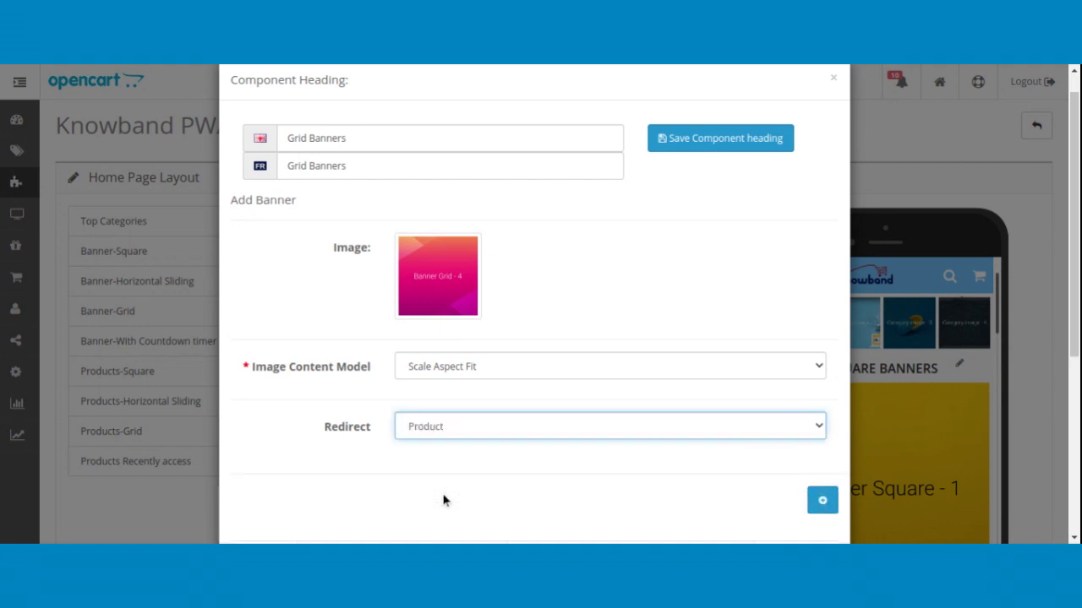
{"action": "left_click", "coordinate": [428, 467]}
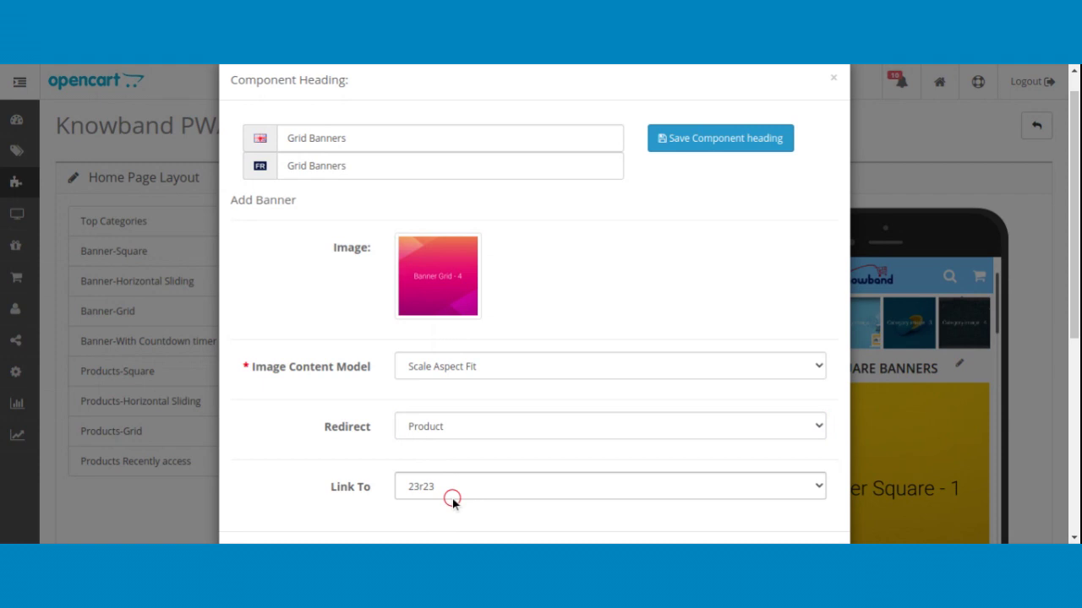
{"action": "key", "text": "Down"}
{"action": "key", "text": "Down"}
{"action": "left_click", "coordinate": [435, 513]}
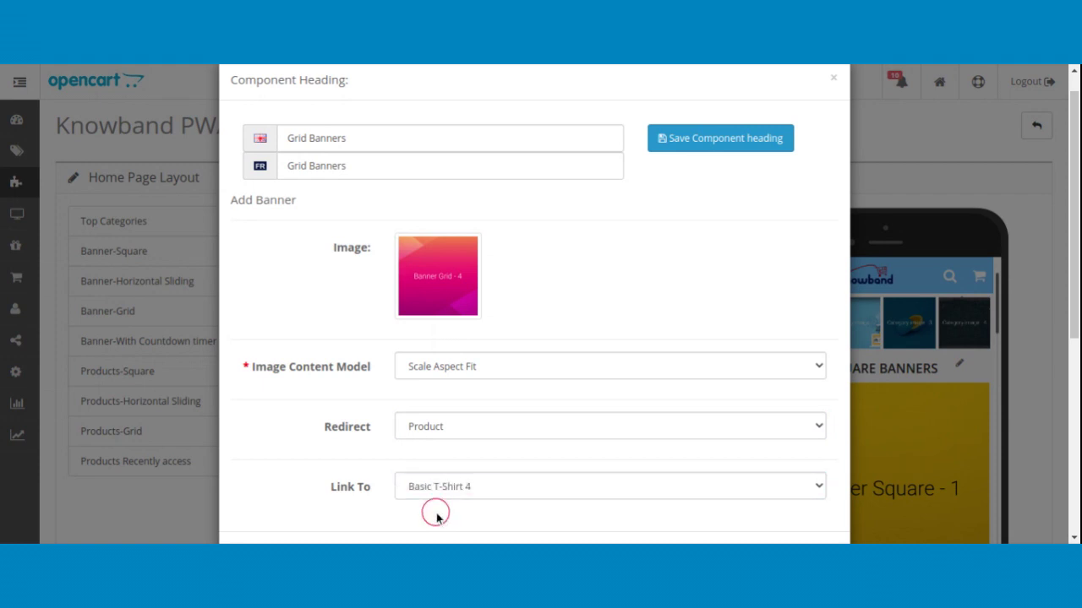
Step: Add the new grid banner to the Banner-Grid component's banner list and close the component editor
{"action": "scroll", "coordinate": [436, 514], "scroll_direction": "down", "scroll_amount": 2}
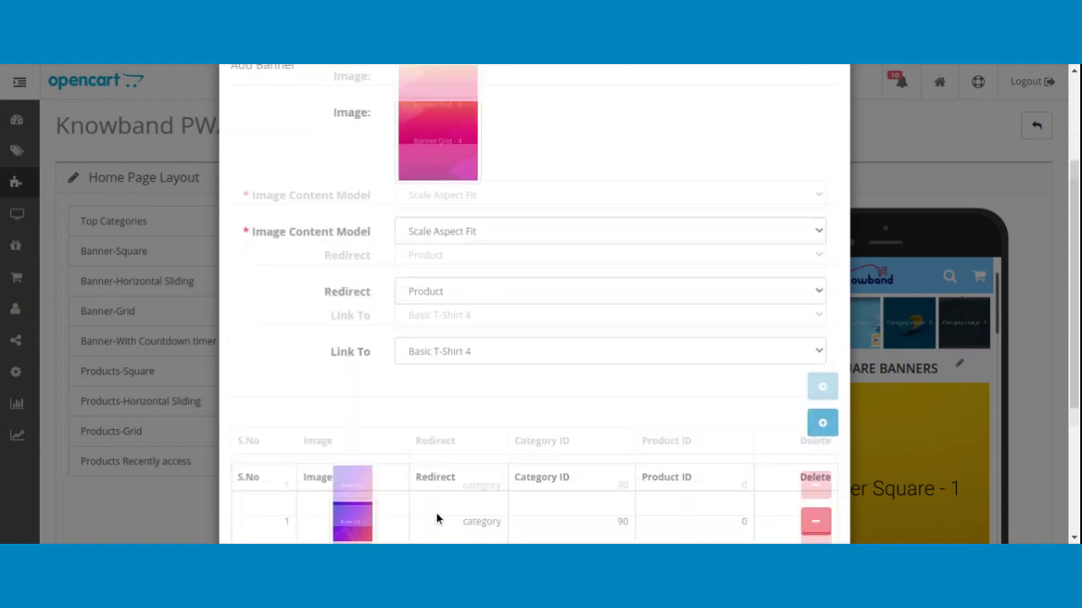
{"action": "scroll", "coordinate": [436, 517], "scroll_direction": "down", "scroll_amount": 3}
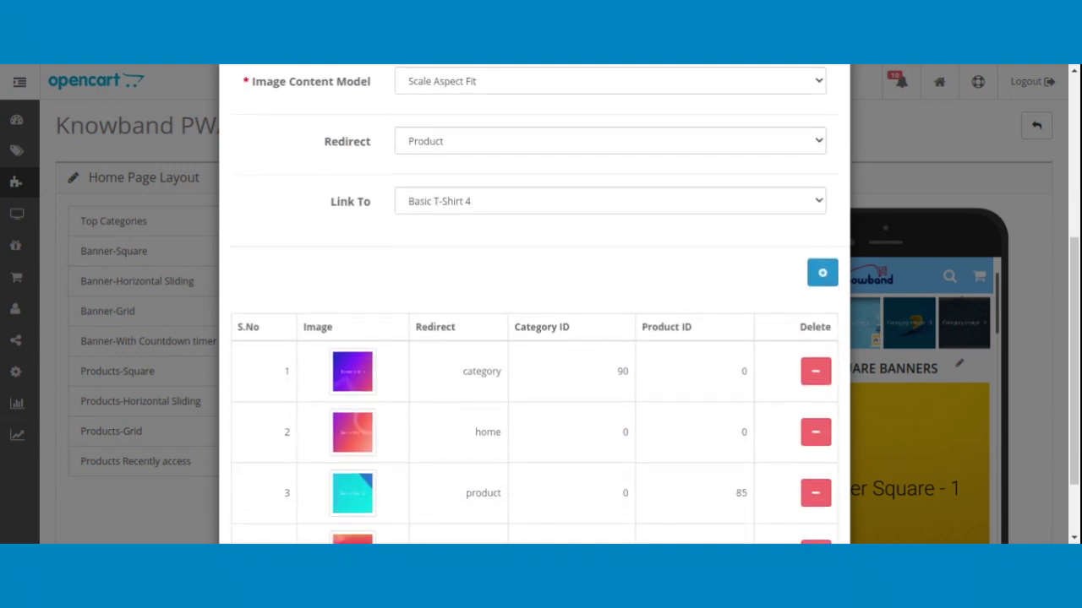
{"action": "left_click", "coordinate": [824, 183]}
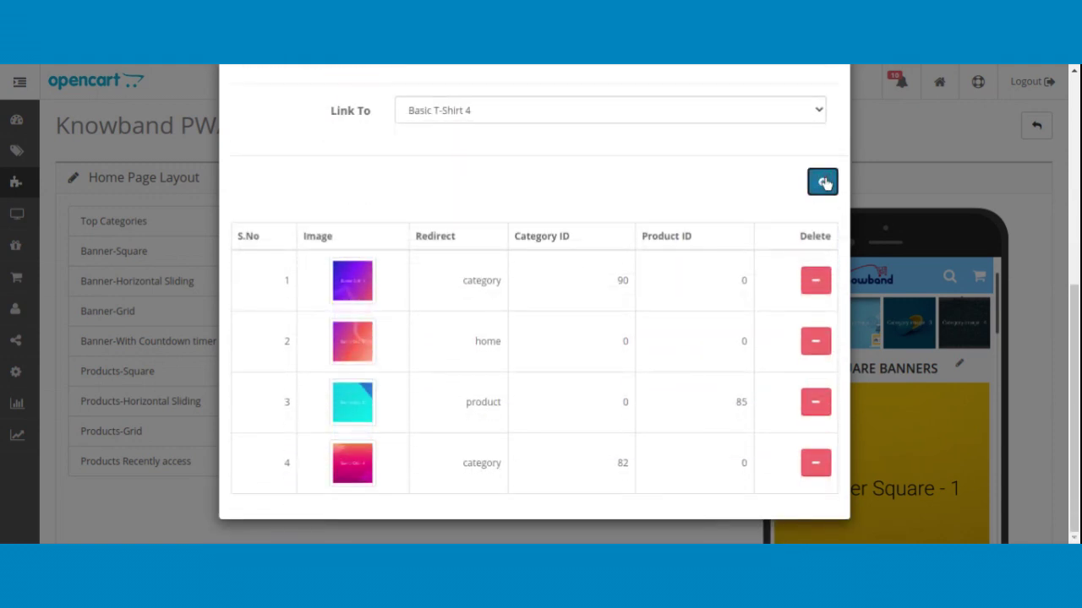
{"action": "scroll", "coordinate": [824, 183], "scroll_direction": "down", "scroll_amount": 1}
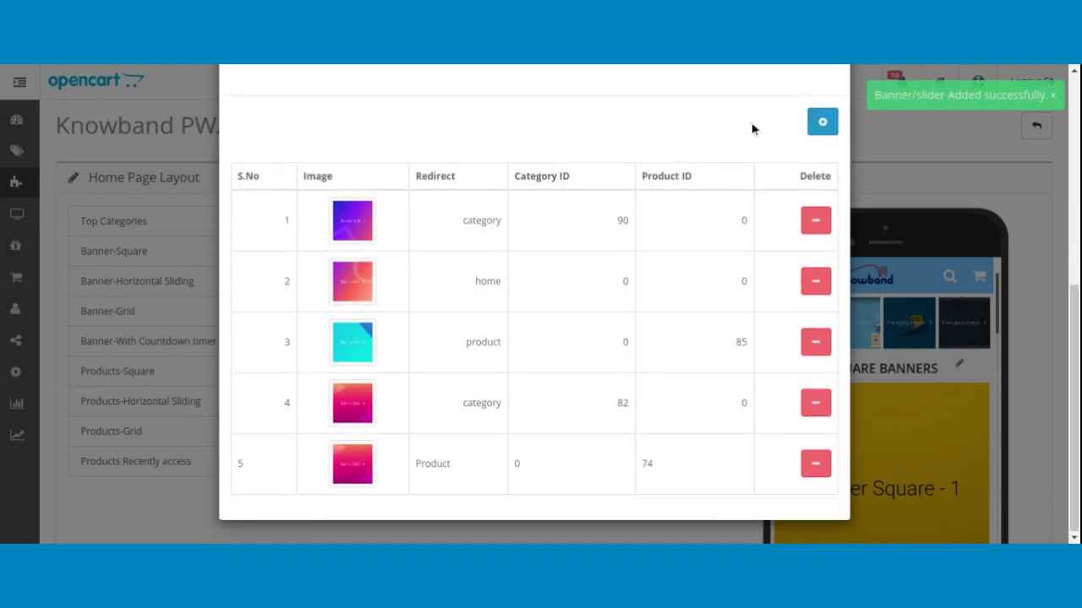
{"action": "scroll", "coordinate": [752, 122], "scroll_direction": "up", "scroll_amount": 6}
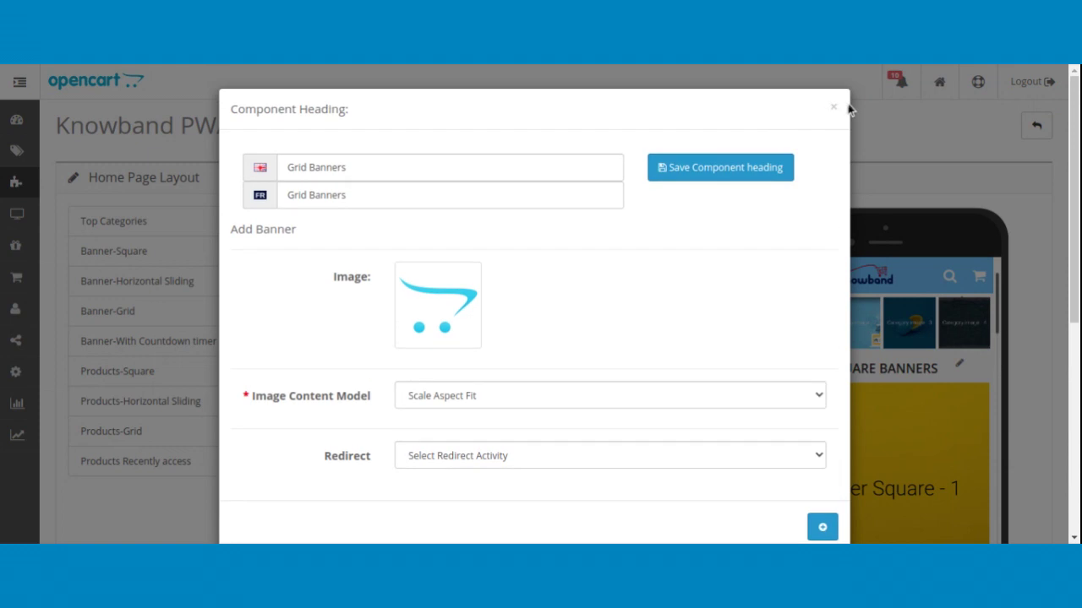
{"action": "triple_click", "coordinate": [835, 109]}
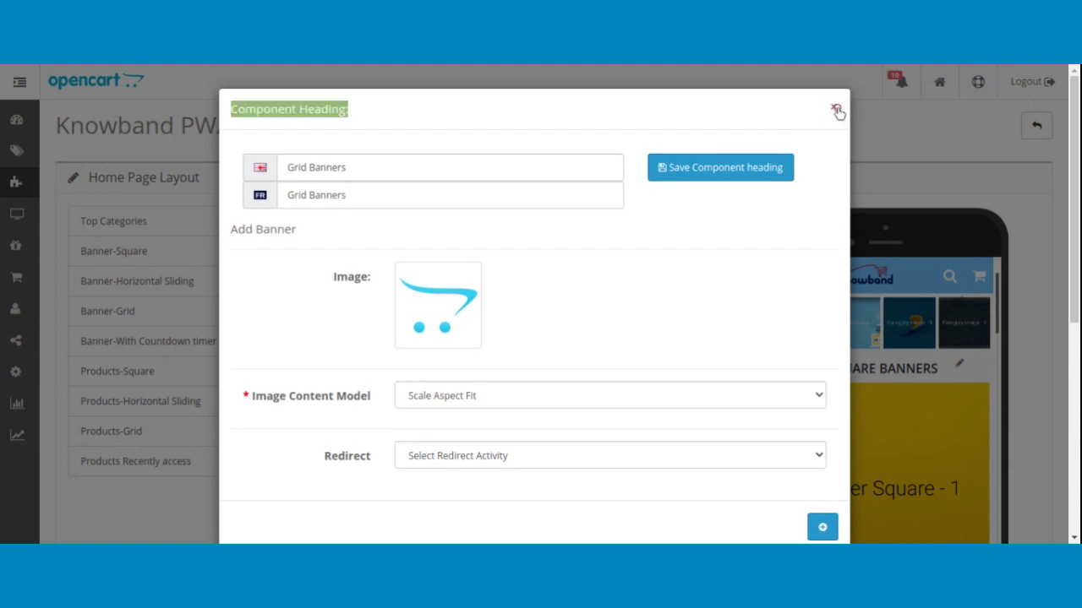
{"action": "left_click", "coordinate": [835, 110]}
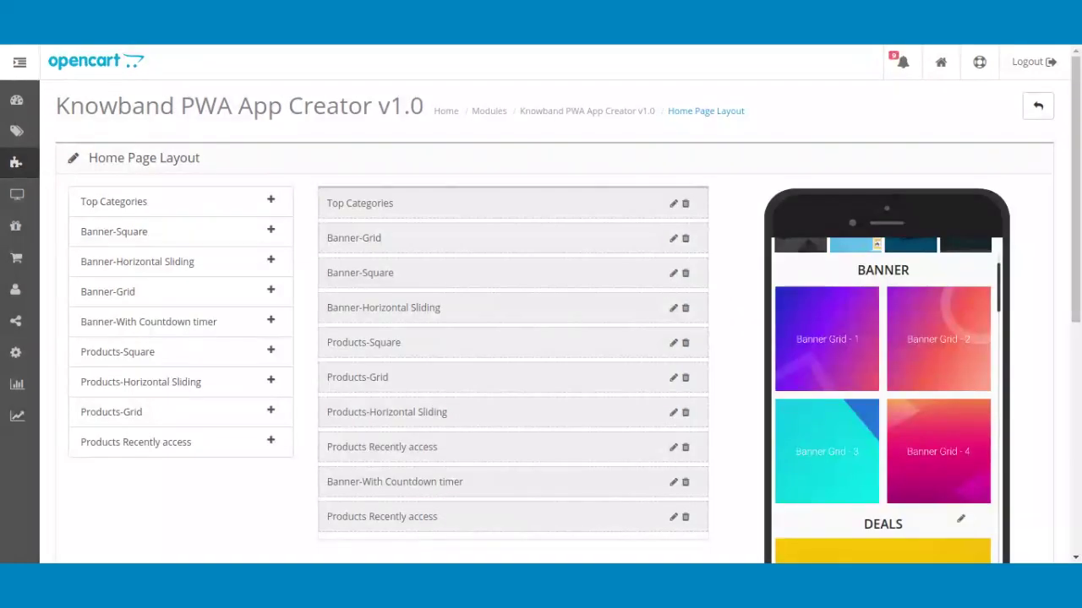
Step: Examine the headings, banner options and existing banner lists of the Banner-Square and Banner-Horizontal Sliding components
{"action": "left_click", "coordinate": [672, 273]}
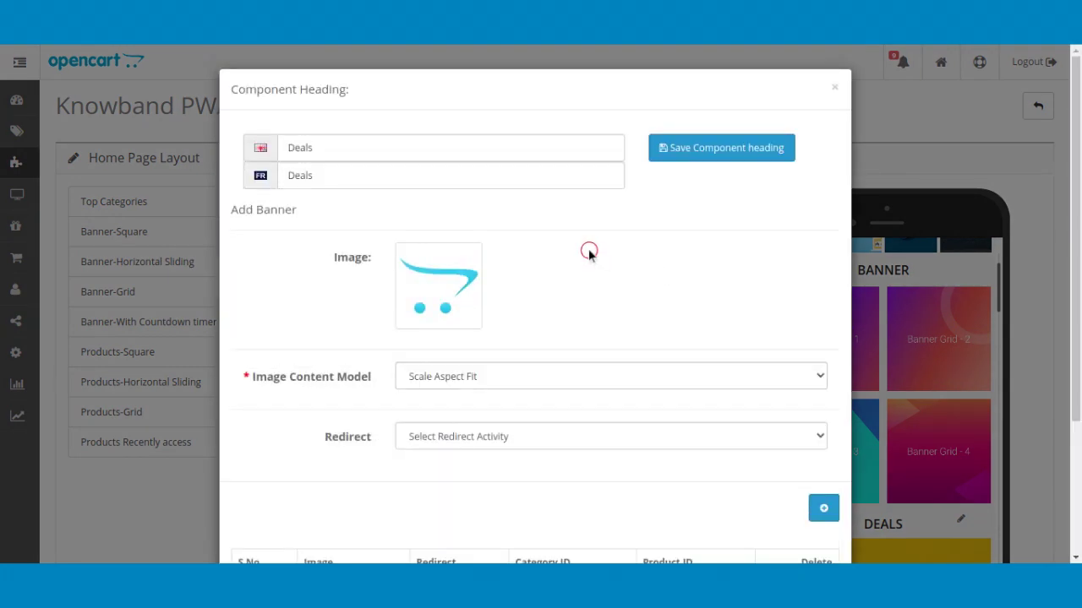
{"action": "scroll", "coordinate": [588, 249], "scroll_direction": "down", "scroll_amount": 3}
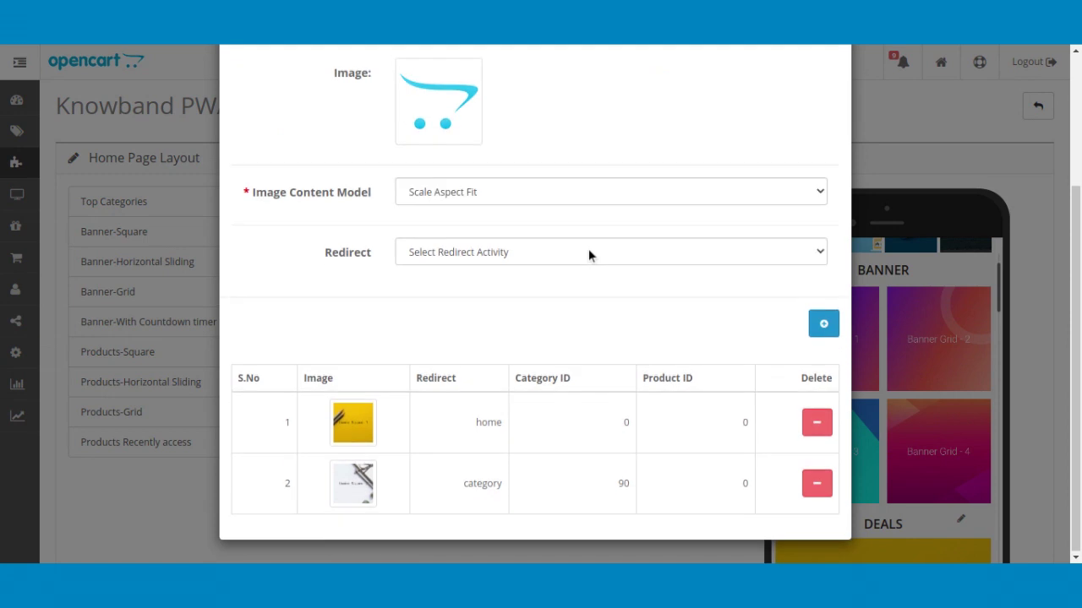
{"action": "scroll", "coordinate": [588, 249], "scroll_direction": "up", "scroll_amount": 3}
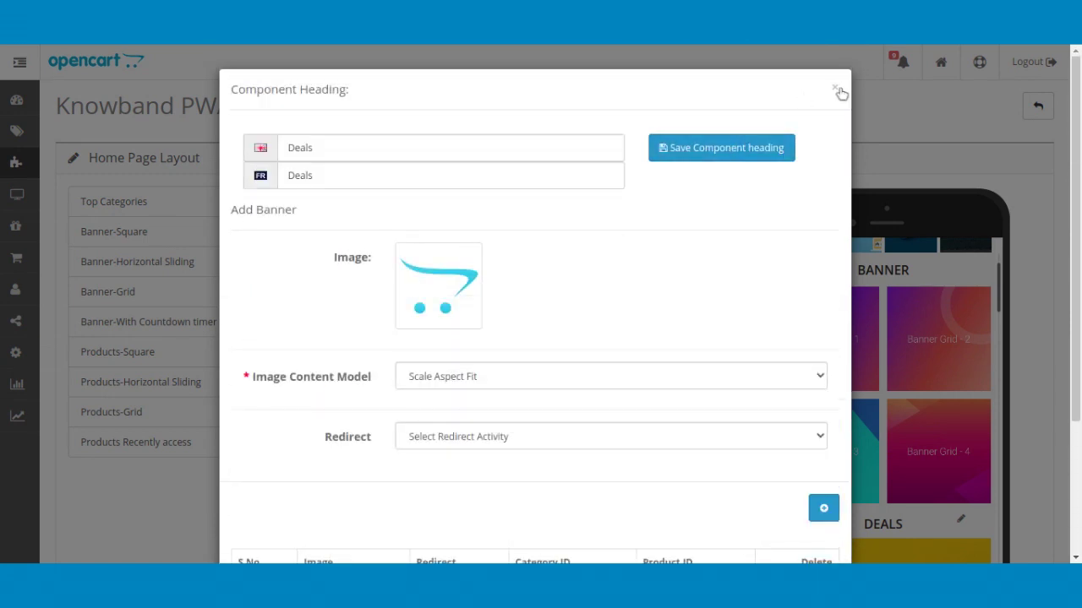
{"action": "left_click", "coordinate": [835, 87]}
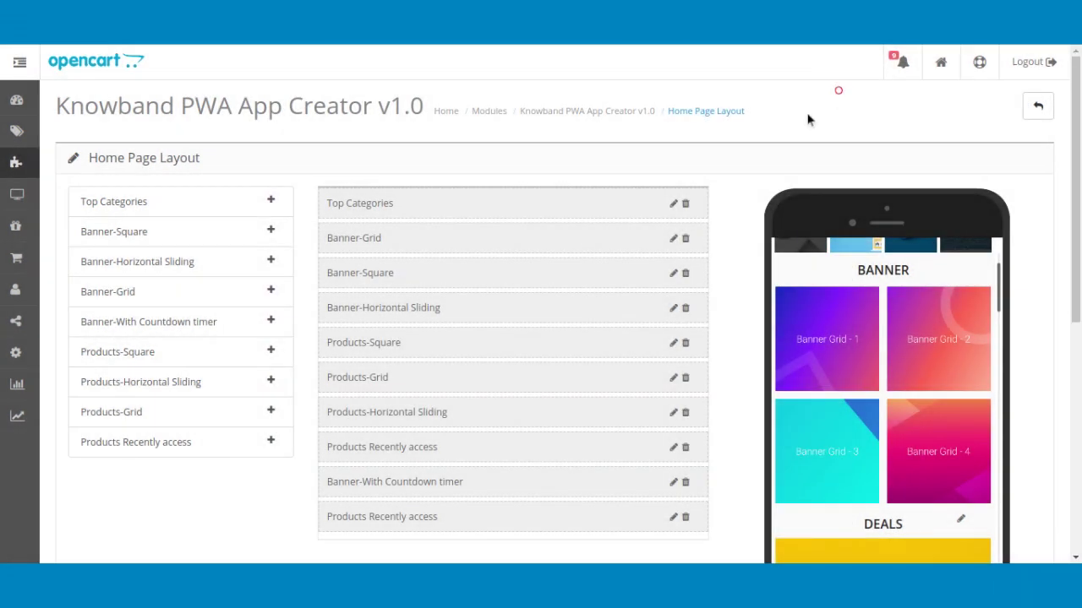
{"action": "left_click", "coordinate": [673, 307]}
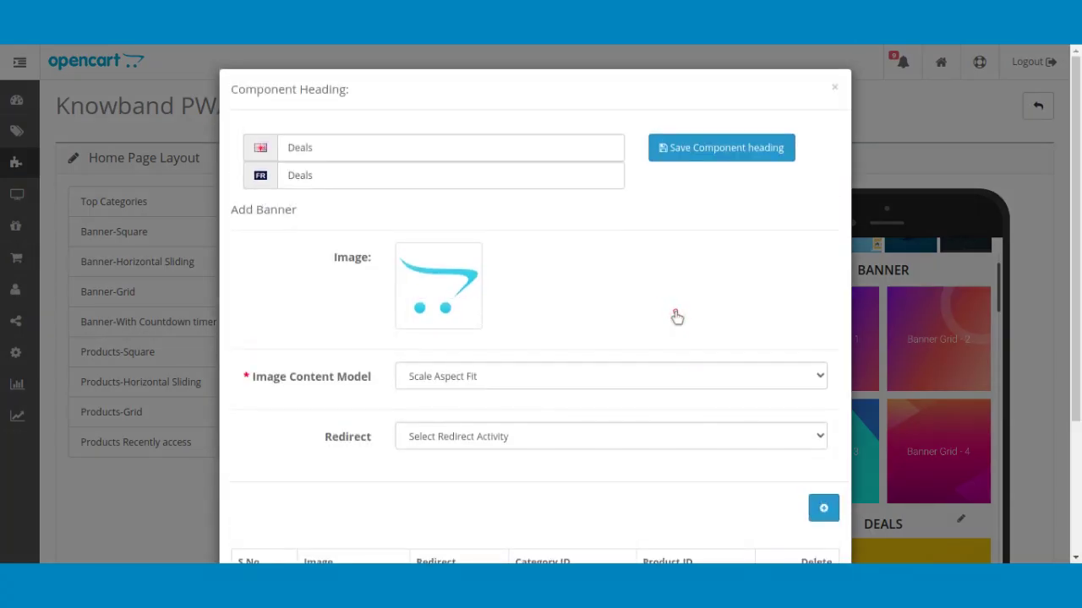
{"action": "scroll", "coordinate": [673, 300], "scroll_direction": "down", "scroll_amount": 1}
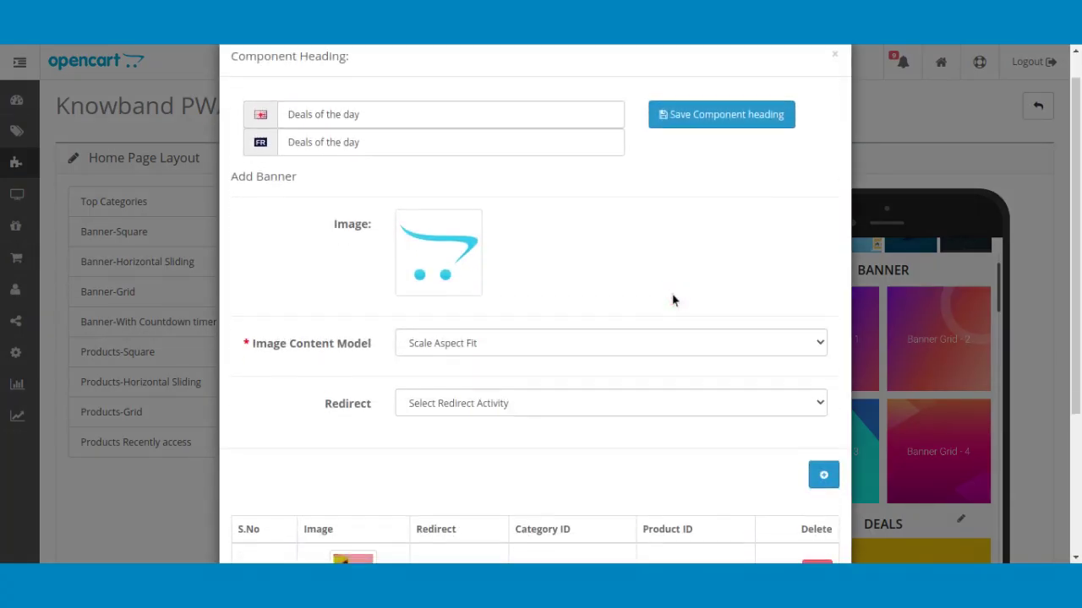
{"action": "scroll", "coordinate": [674, 300], "scroll_direction": "down", "scroll_amount": 3}
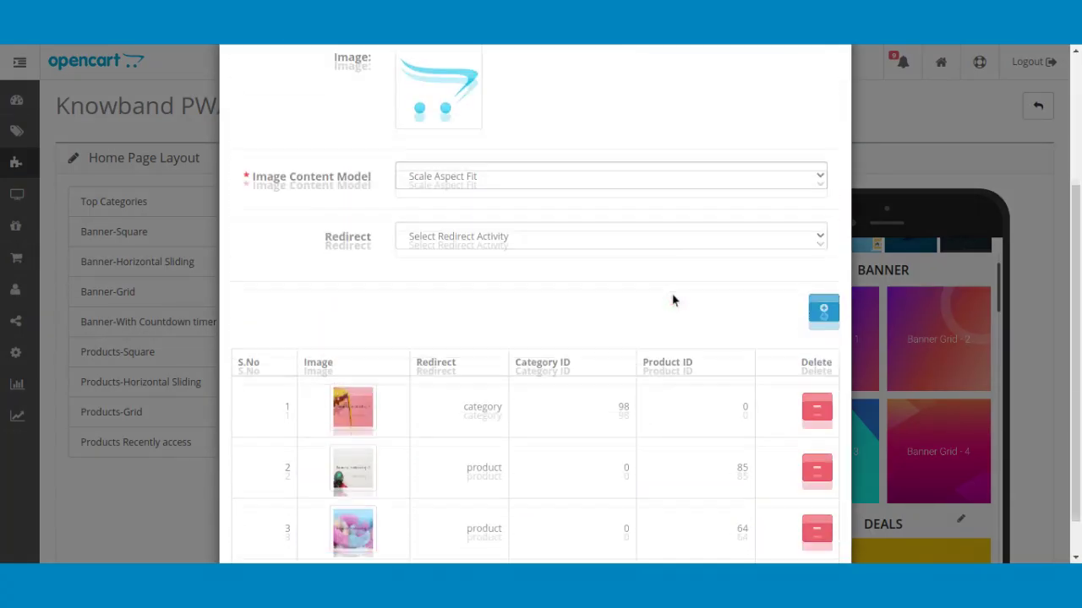
{"action": "scroll", "coordinate": [674, 301], "scroll_direction": "up", "scroll_amount": 3}
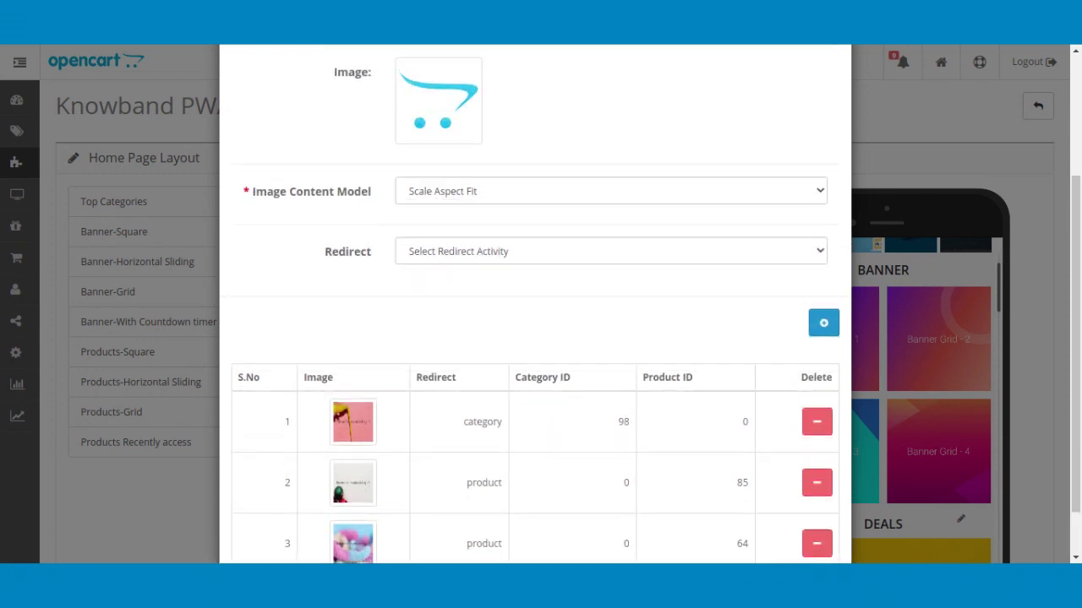
{"action": "left_click", "coordinate": [834, 88]}
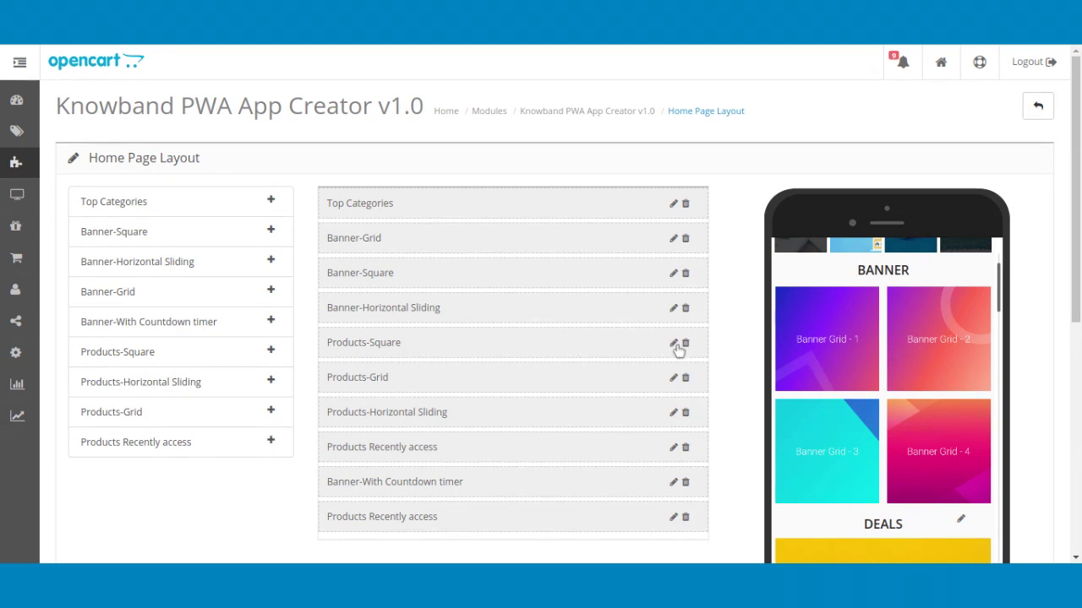
Step: Edit the Products-Square component with Custom Products as its product type and set the number of products to 3
{"action": "left_click_drag", "start_coordinate": [1000, 279], "coordinate": [1018, 388]}
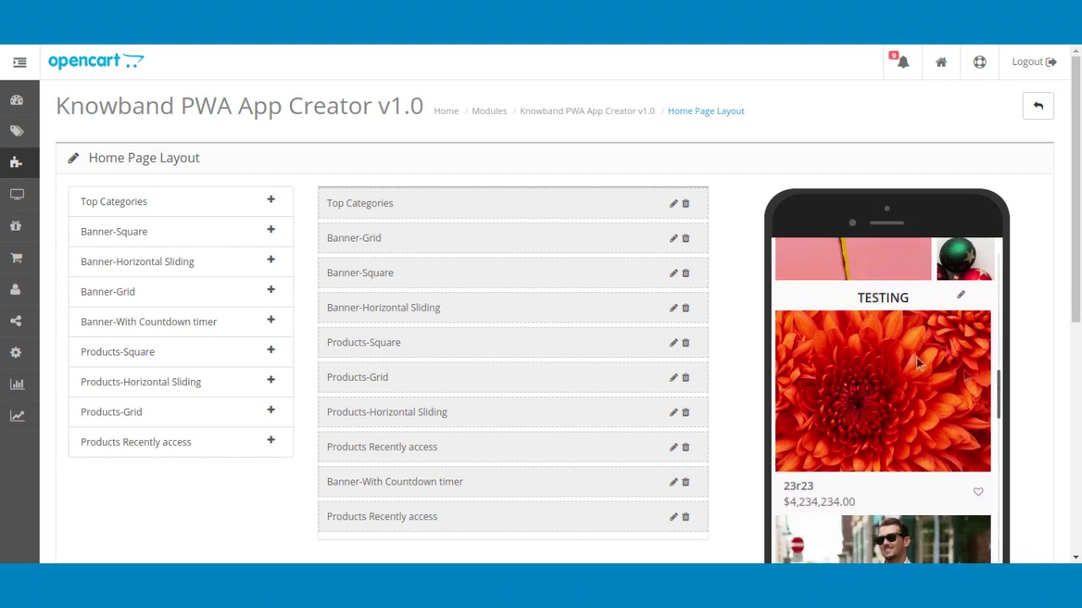
{"action": "left_click", "coordinate": [674, 344]}
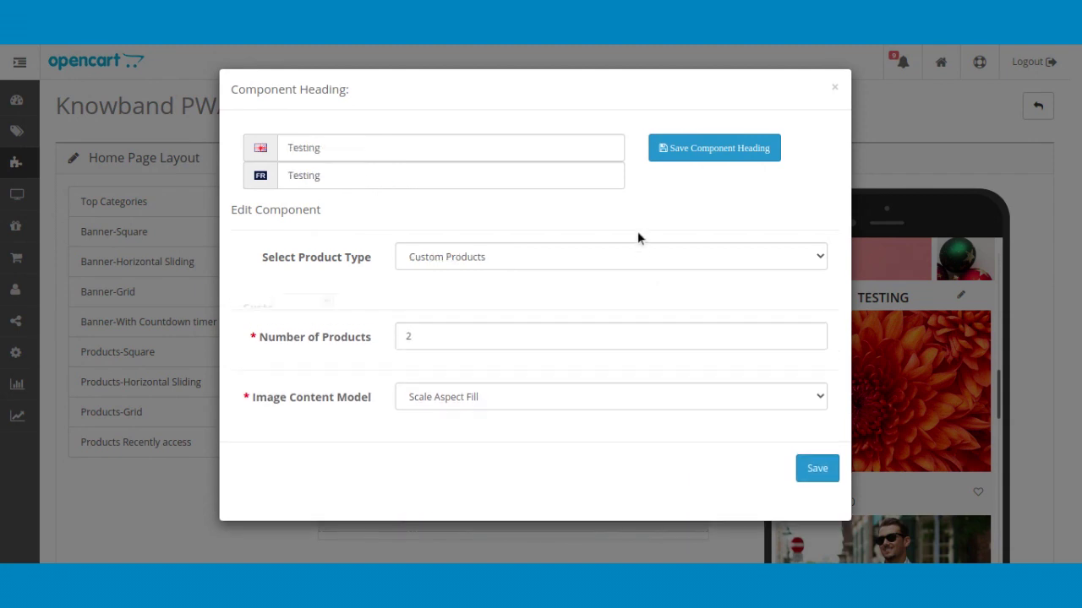
{"action": "left_click", "coordinate": [582, 255]}
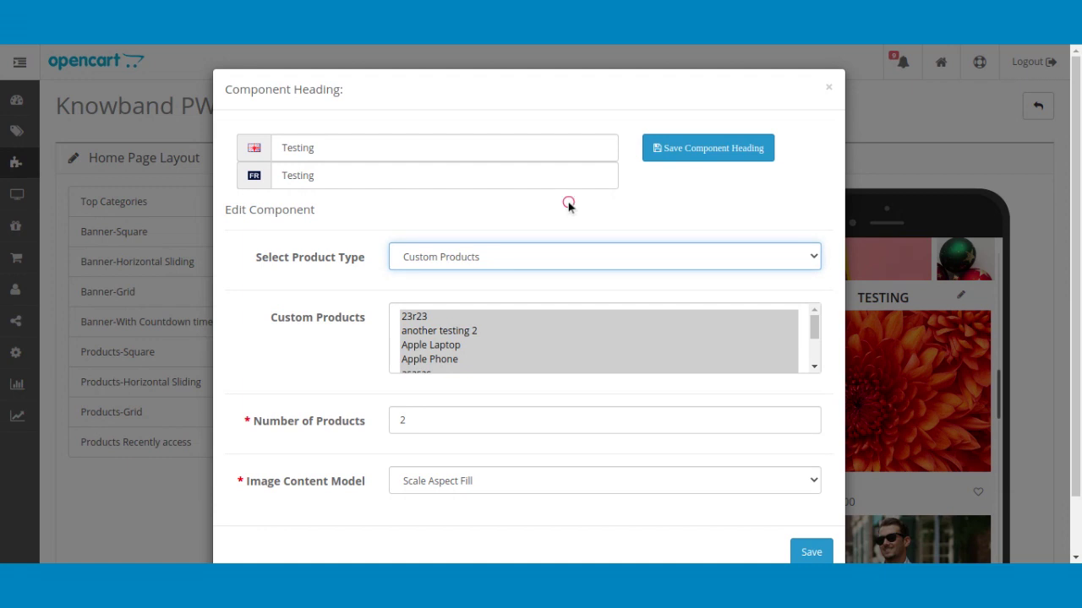
{"action": "left_click_drag", "start_coordinate": [814, 322], "coordinate": [814, 350]}
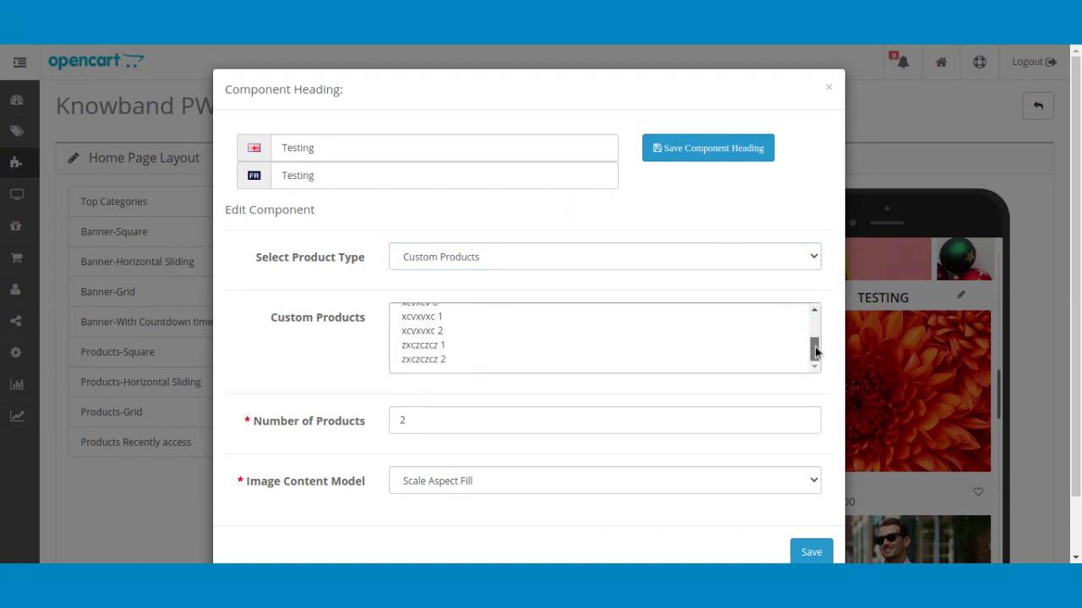
{"action": "left_click", "coordinate": [568, 429]}
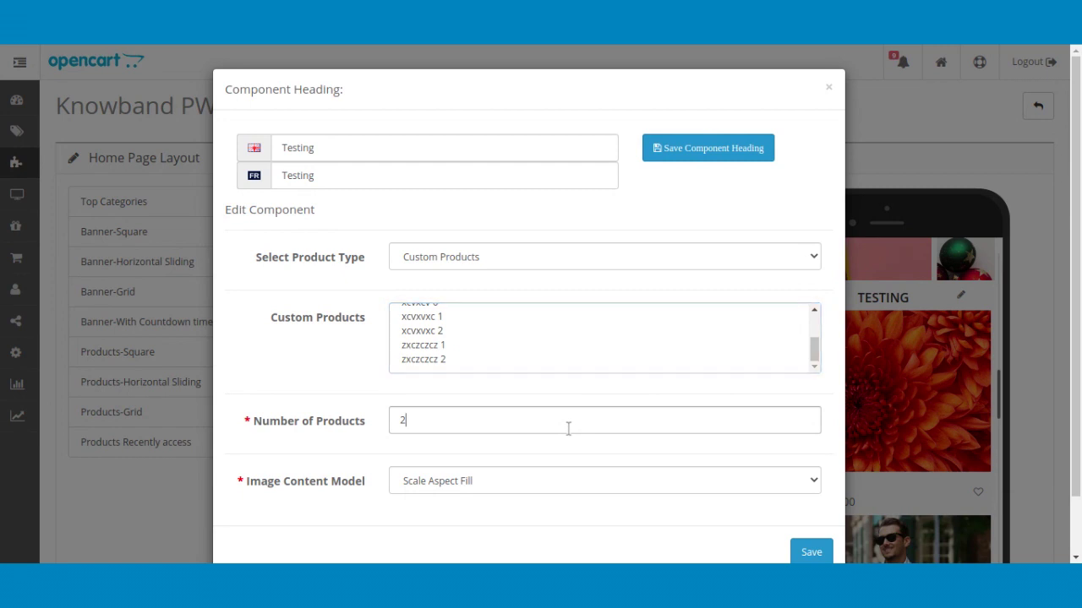
{"action": "key", "text": "BackSpace"}
{"action": "type", "text": "3"}
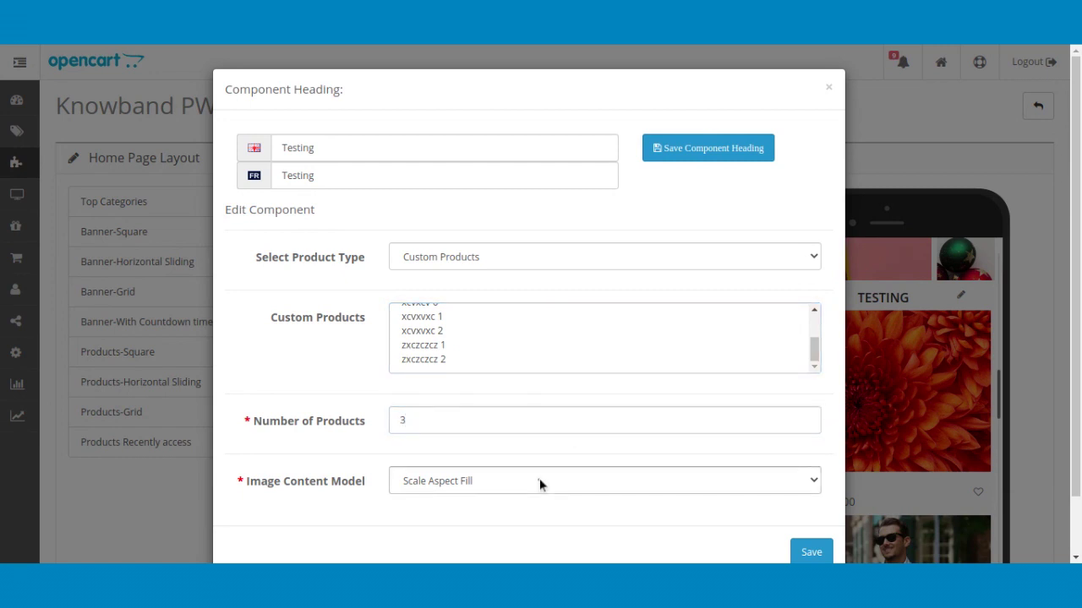
Step: Keep Scale Aspect Fill as the image content model, save the Products-Square component and close its editor
{"action": "left_click", "coordinate": [539, 480]}
{"action": "left_click", "coordinate": [803, 553]}
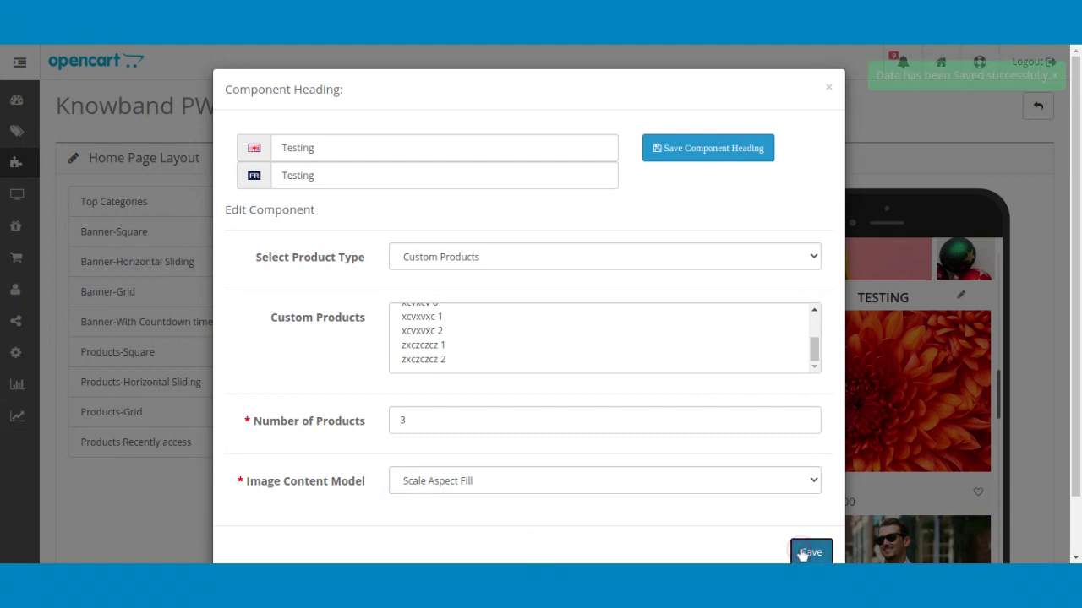
{"action": "left_click", "coordinate": [803, 554]}
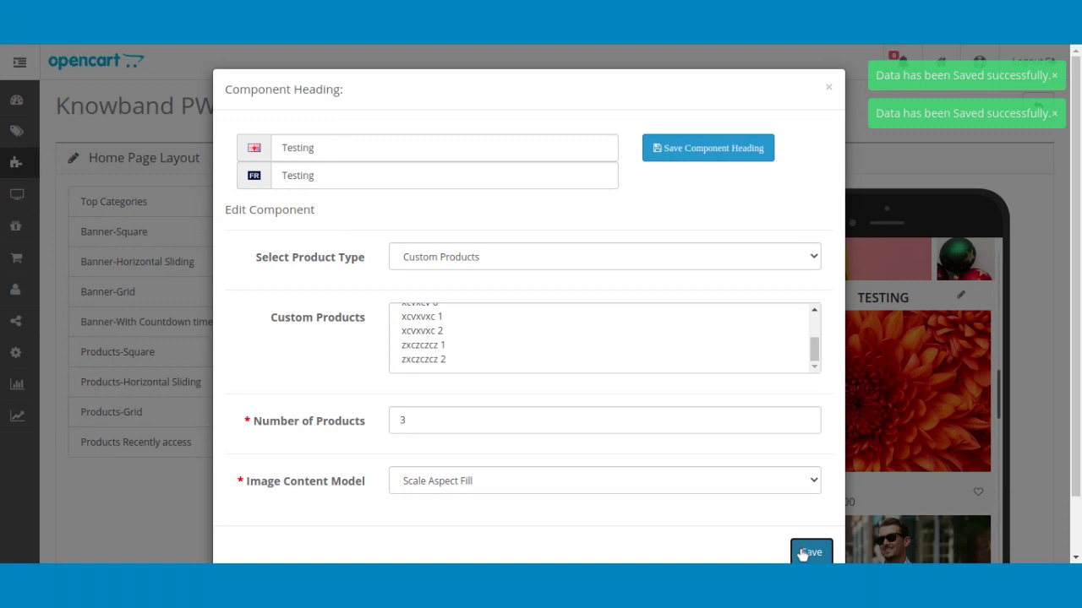
{"action": "left_click", "coordinate": [829, 88]}
{"action": "scroll", "coordinate": [828, 92], "scroll_direction": "down", "scroll_amount": 2}
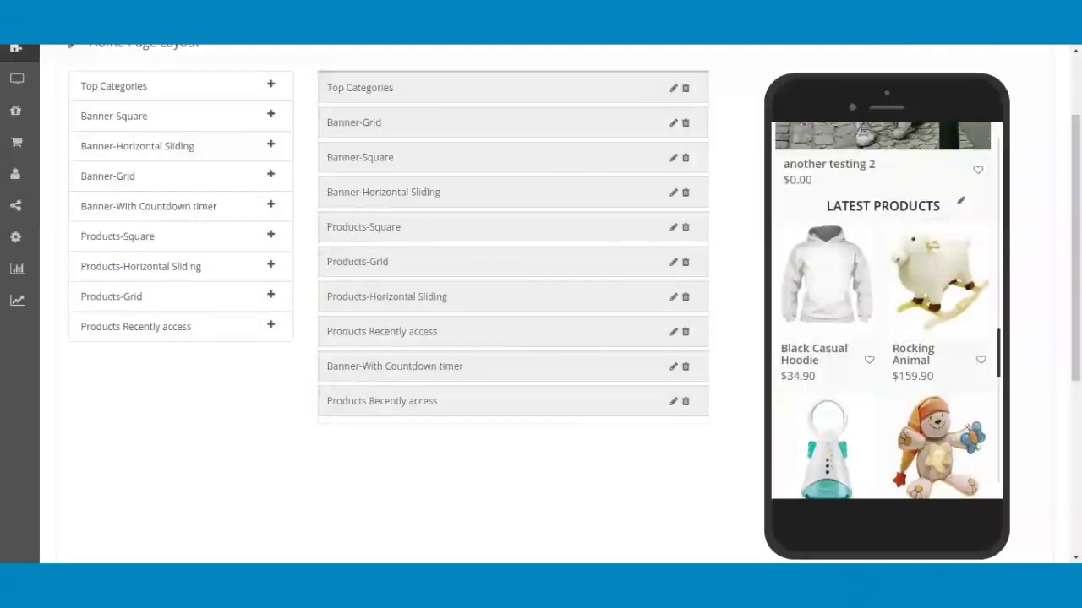
Step: Edit the Products-Grid component, keeping From a Category and Kids > Health & Safety, and select only Sample Toy as its product
{"action": "left_click", "coordinate": [674, 263]}
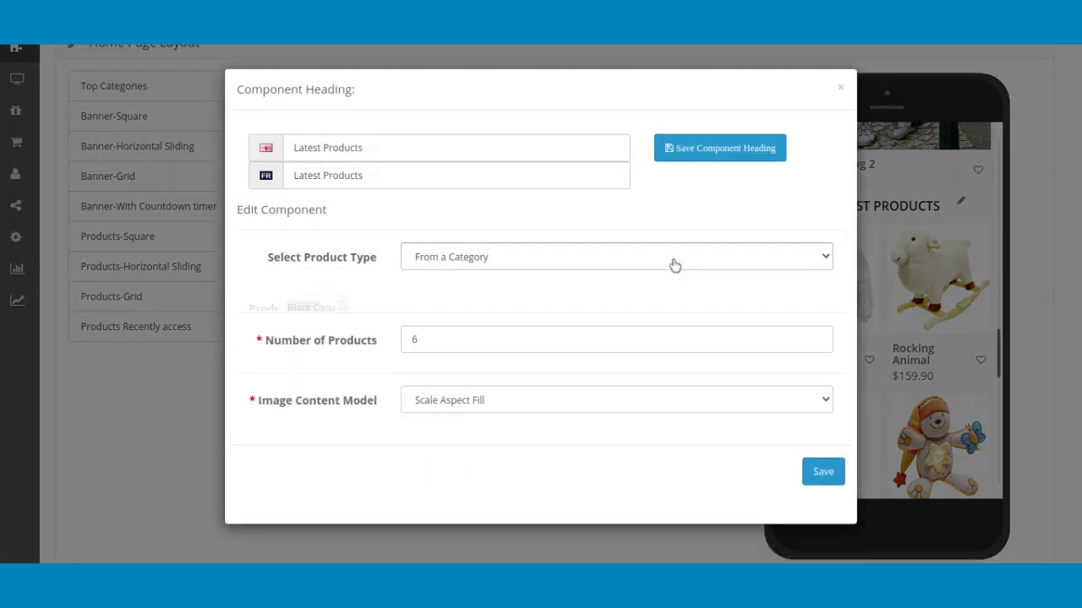
{"action": "left_click", "coordinate": [227, 390]}
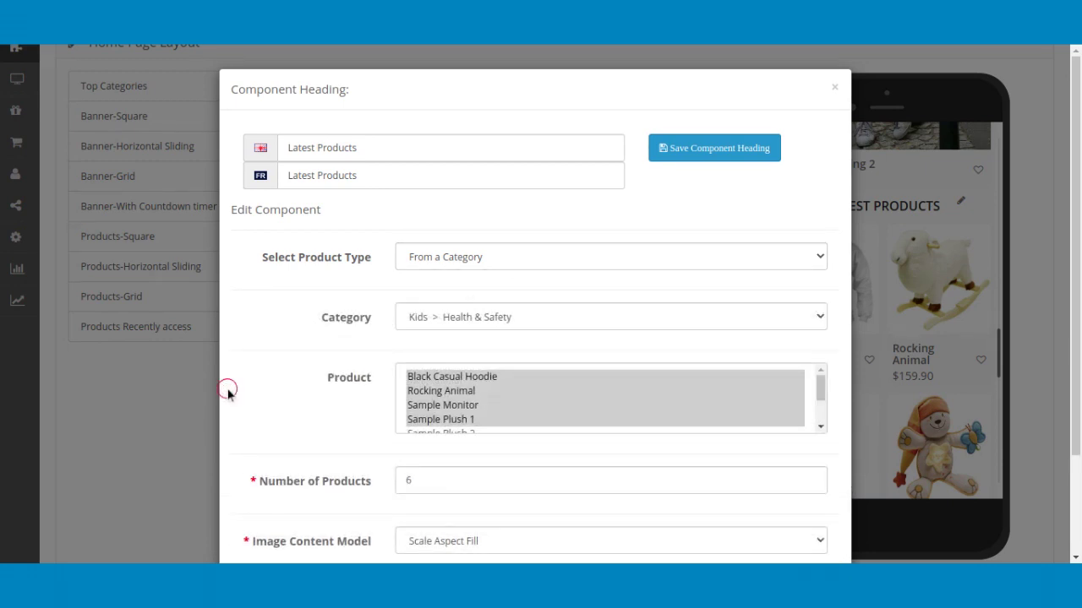
{"action": "scroll", "coordinate": [228, 393], "scroll_direction": "down", "scroll_amount": 2}
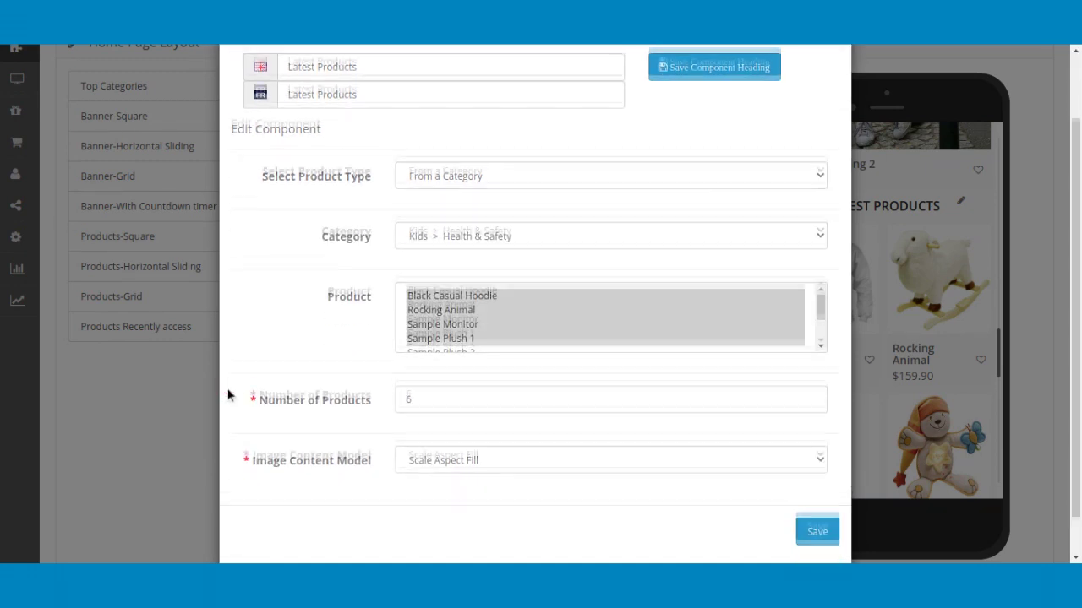
{"action": "left_click", "coordinate": [487, 164]}
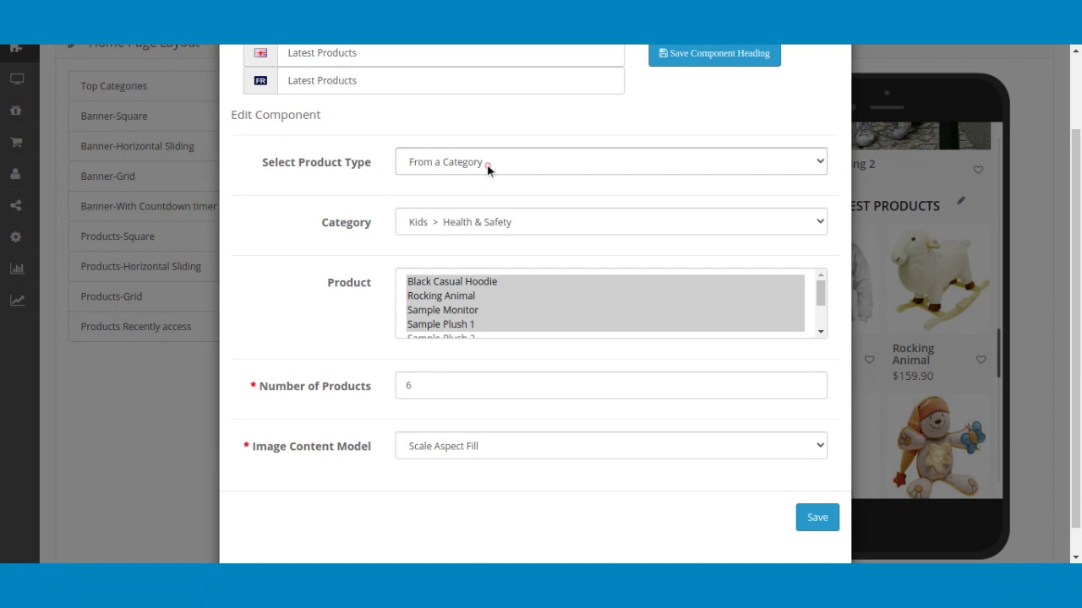
{"action": "left_click", "coordinate": [489, 169]}
{"action": "left_click", "coordinate": [294, 252]}
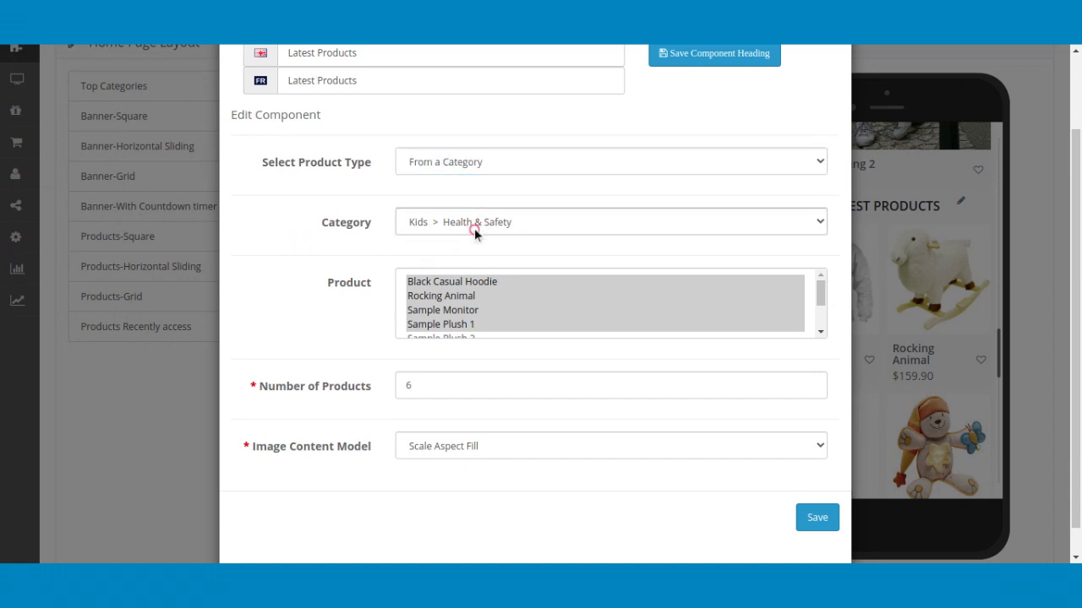
{"action": "left_click", "coordinate": [289, 293]}
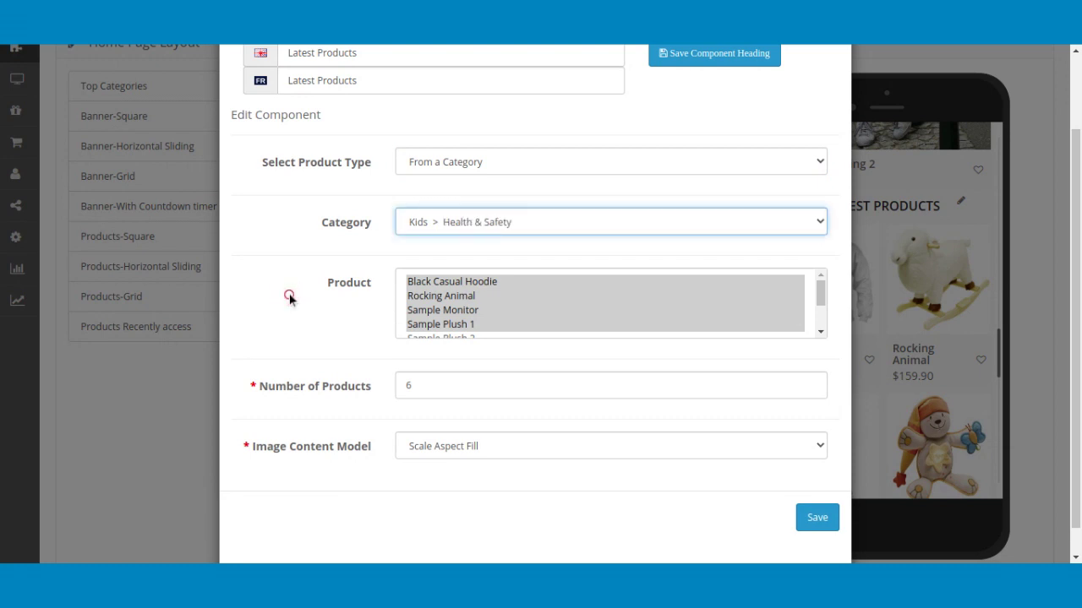
{"action": "left_click_drag", "start_coordinate": [819, 292], "coordinate": [822, 327]}
{"action": "left_click", "coordinate": [687, 329]}
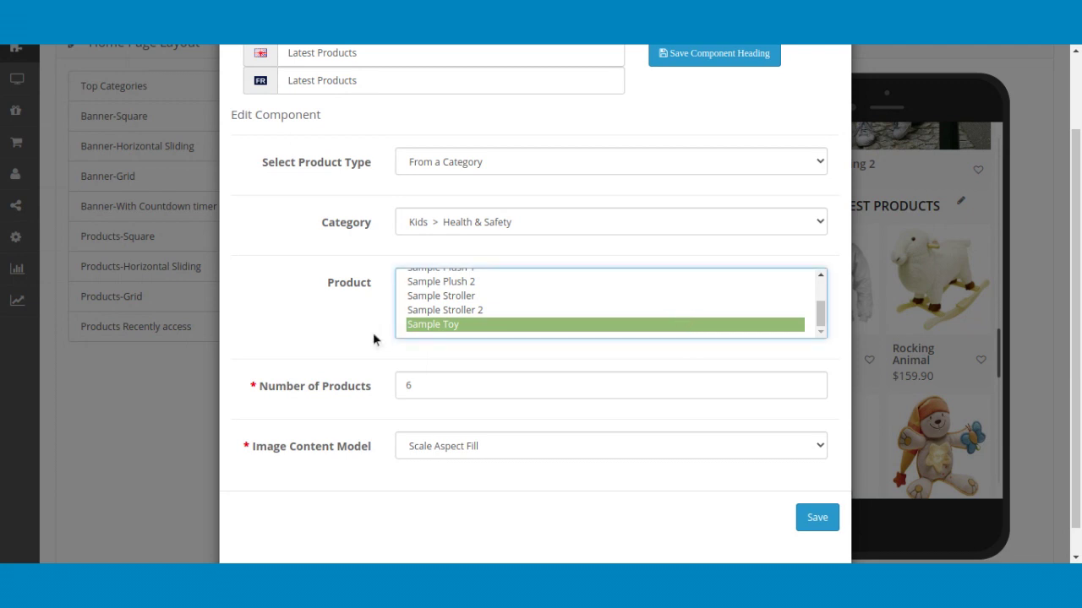
{"action": "left_click", "coordinate": [302, 340]}
Step: Set the Products-Grid component's number of products to 4, keep Scale Aspect Fill, save it and close its editor
{"action": "left_click", "coordinate": [453, 394]}
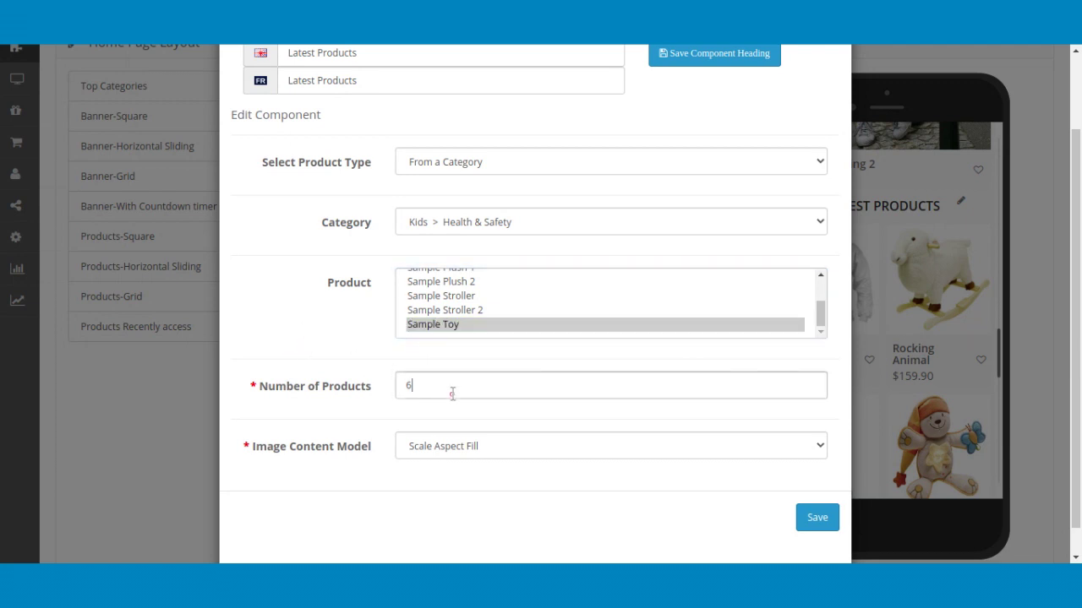
{"action": "key", "text": "BackSpace"}
{"action": "type", "text": "4"}
{"action": "left_click", "coordinate": [537, 446]}
{"action": "left_click", "coordinate": [601, 513]}
{"action": "left_click", "coordinate": [813, 519]}
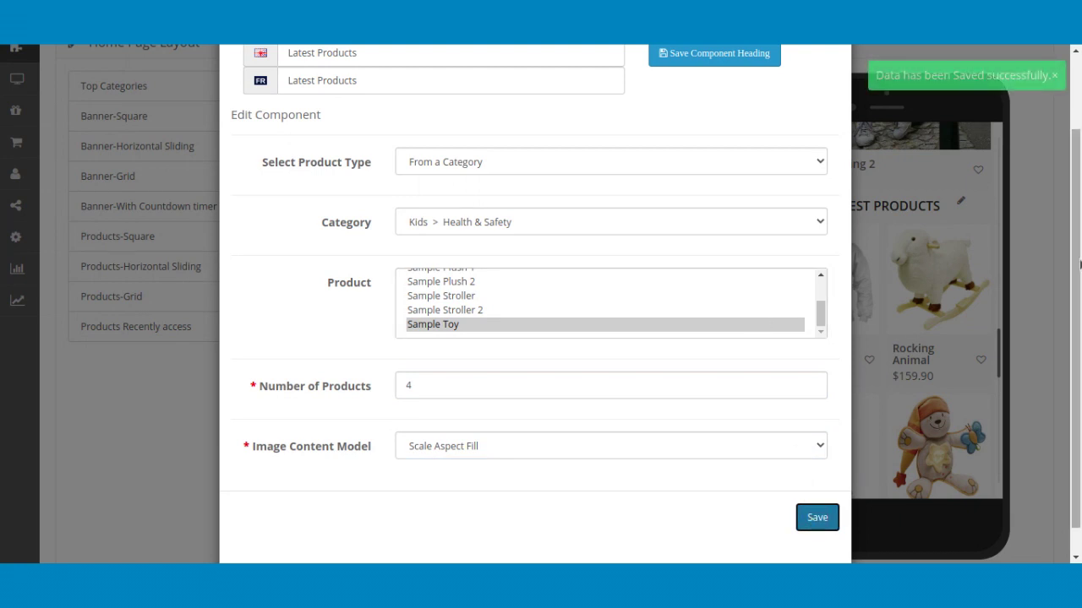
{"action": "scroll", "coordinate": [534, 338], "scroll_direction": "up", "scroll_amount": 2}
{"action": "left_click", "coordinate": [834, 87]}
Step: Set the number of products in the Products-Horizontal Sliding component to 6, save it and close its editor
{"action": "left_click_drag", "start_coordinate": [1002, 333], "coordinate": [1008, 407]}
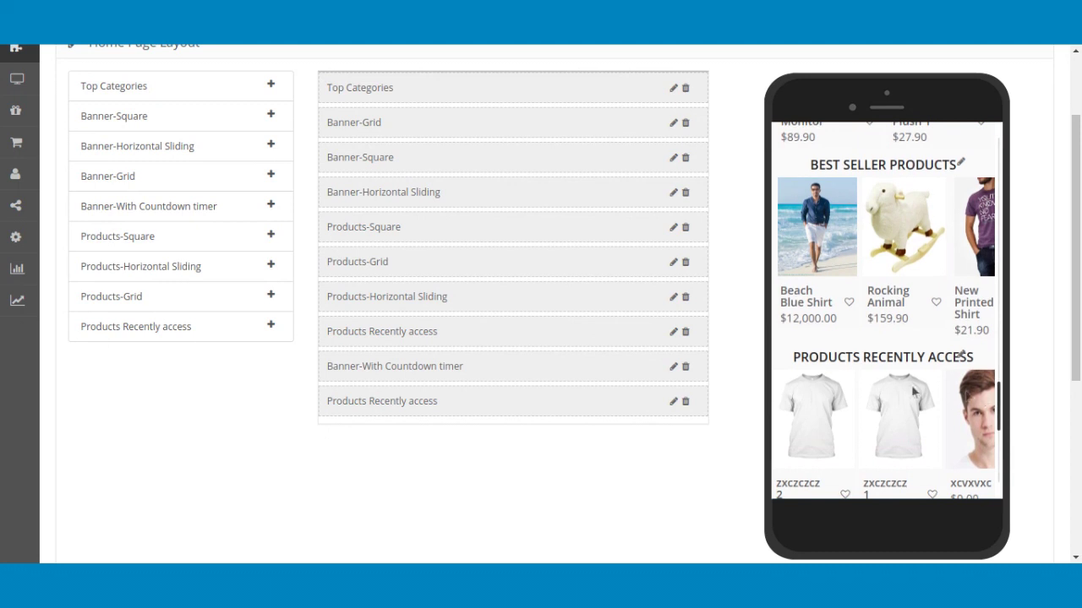
{"action": "left_click", "coordinate": [674, 297]}
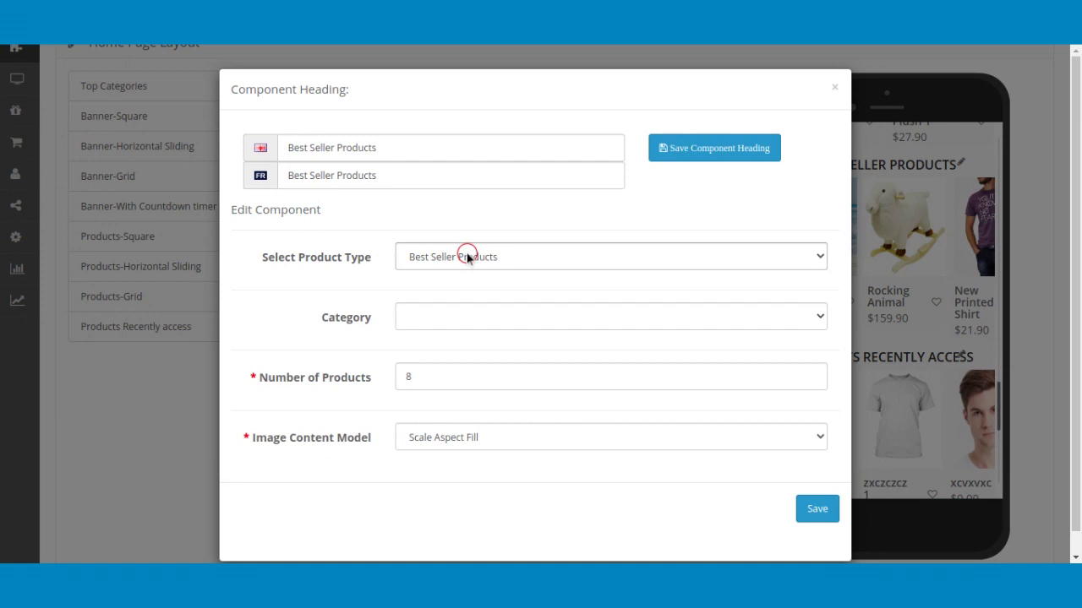
{"action": "left_click", "coordinate": [442, 377]}
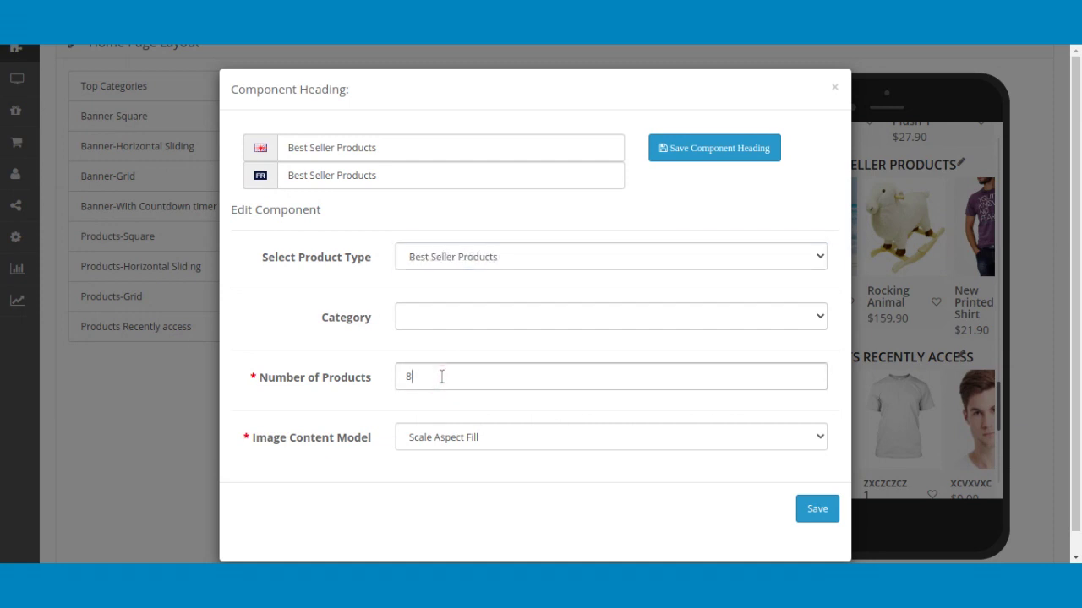
{"action": "key", "text": "BackSpace"}
{"action": "type", "text": "6"}
{"action": "left_click", "coordinate": [663, 508]}
{"action": "left_click", "coordinate": [820, 511]}
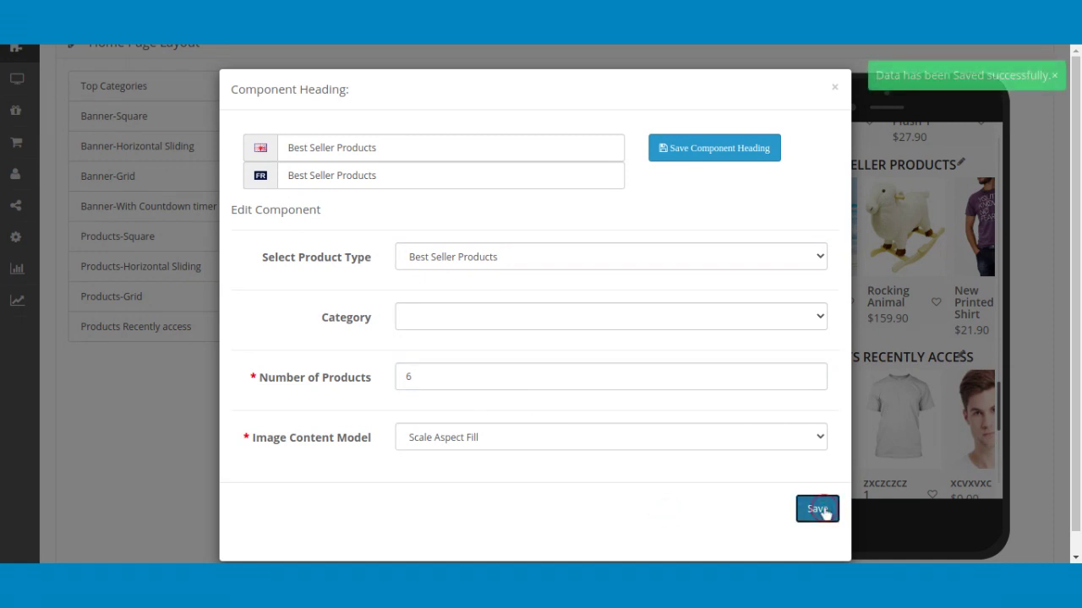
{"action": "left_click", "coordinate": [835, 88]}
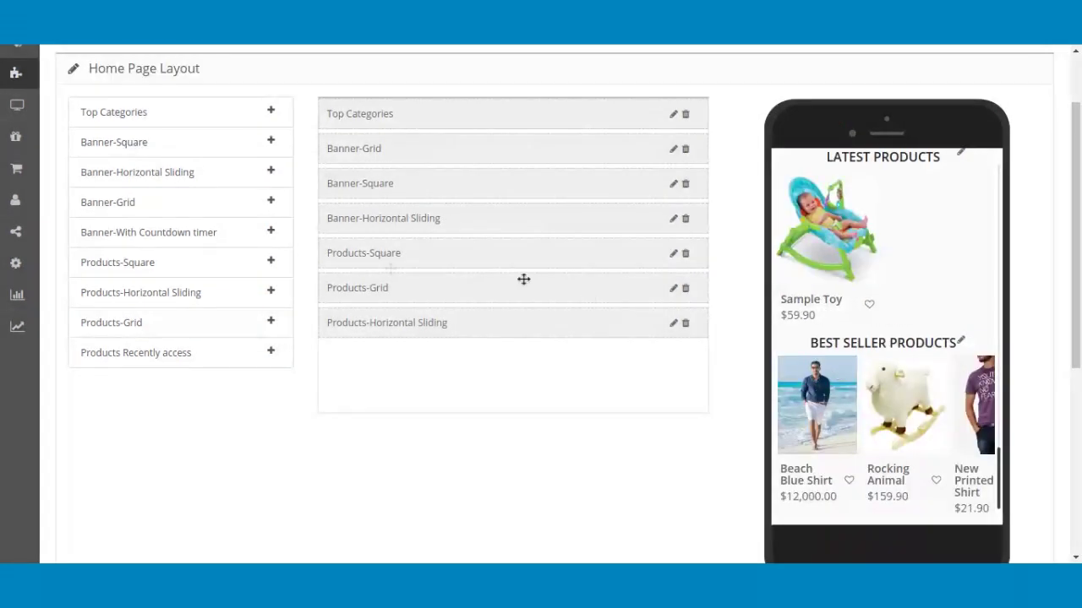
Step: Add a Banner-With Countdown timer component to the layout and enter Flash Sale! as its English and French headings
{"action": "left_click", "coordinate": [271, 233]}
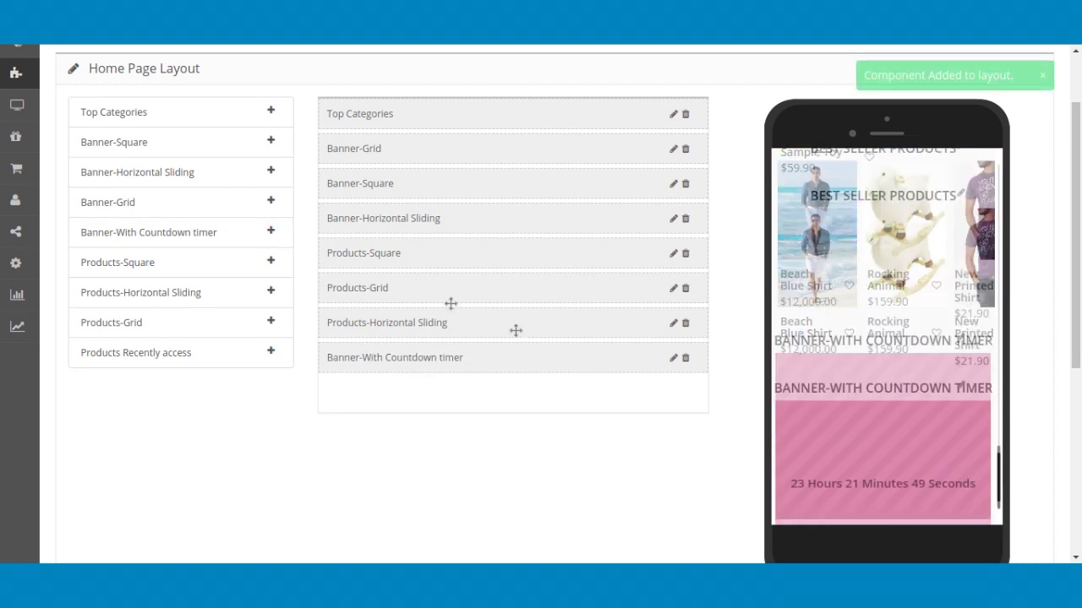
{"action": "left_click", "coordinate": [675, 359]}
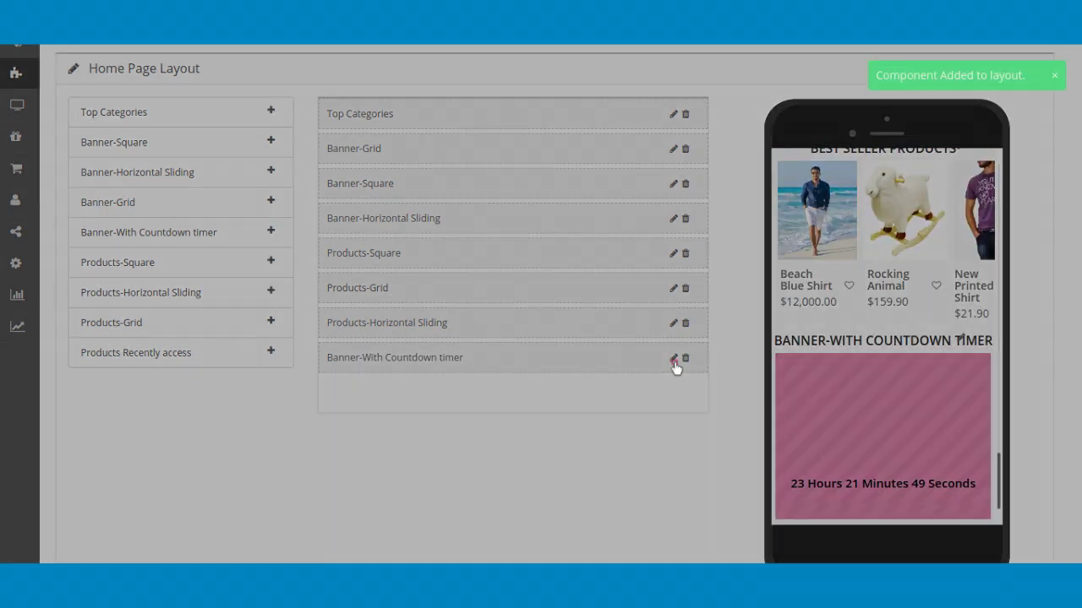
{"action": "left_click", "coordinate": [421, 147]}
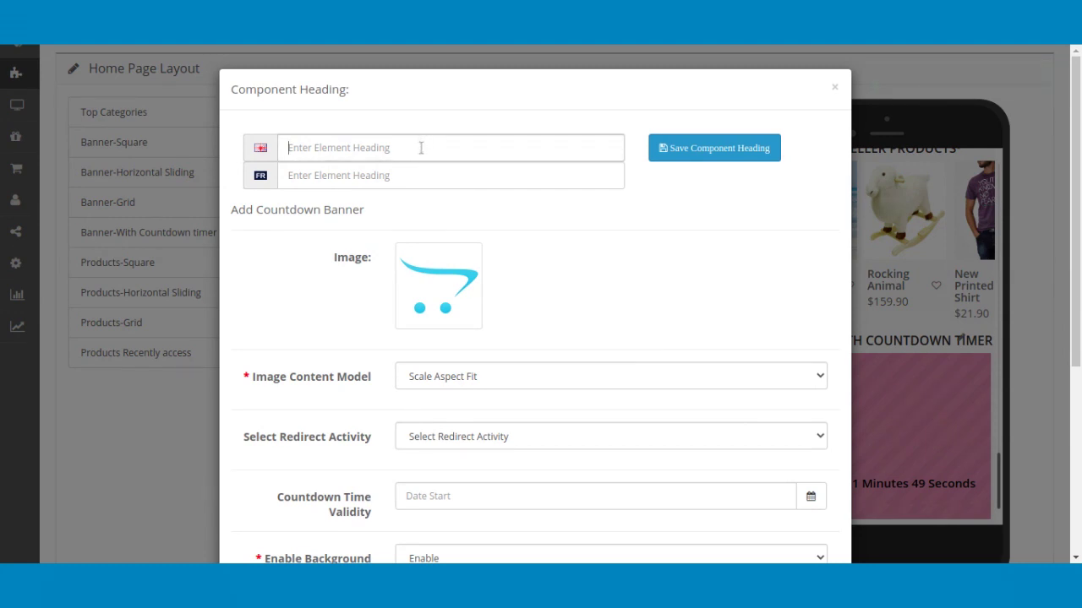
{"action": "mouse_move", "coordinate": [414, 171]}
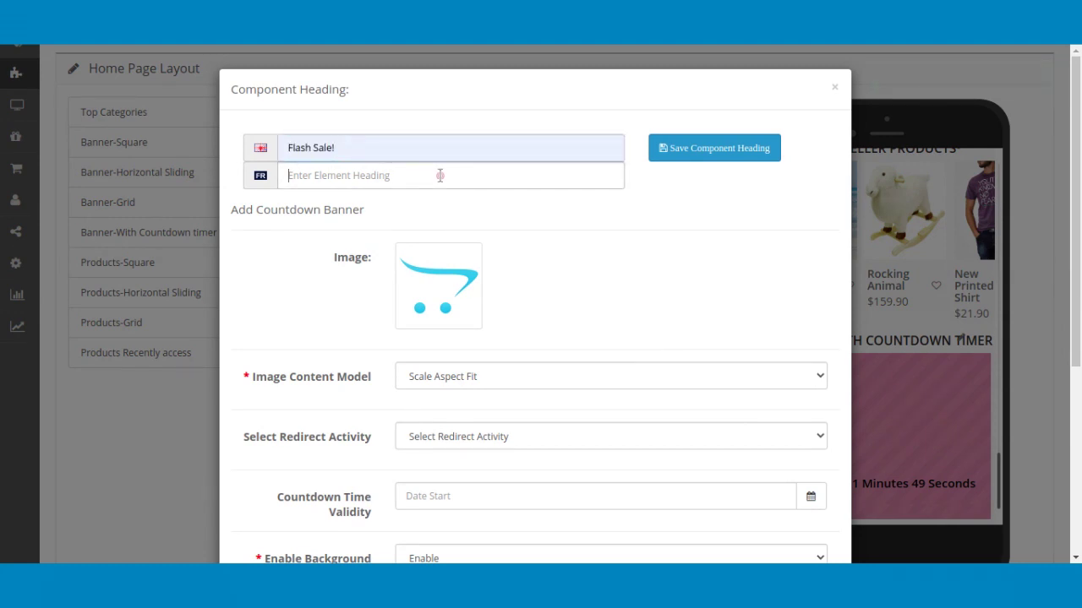
{"action": "type", "text": "Flash Sale!"}
Step: Set the countdown banner's image to the woman-with-handbag picture from the second page of the PWA_Testing images folder
{"action": "left_click", "coordinate": [437, 291]}
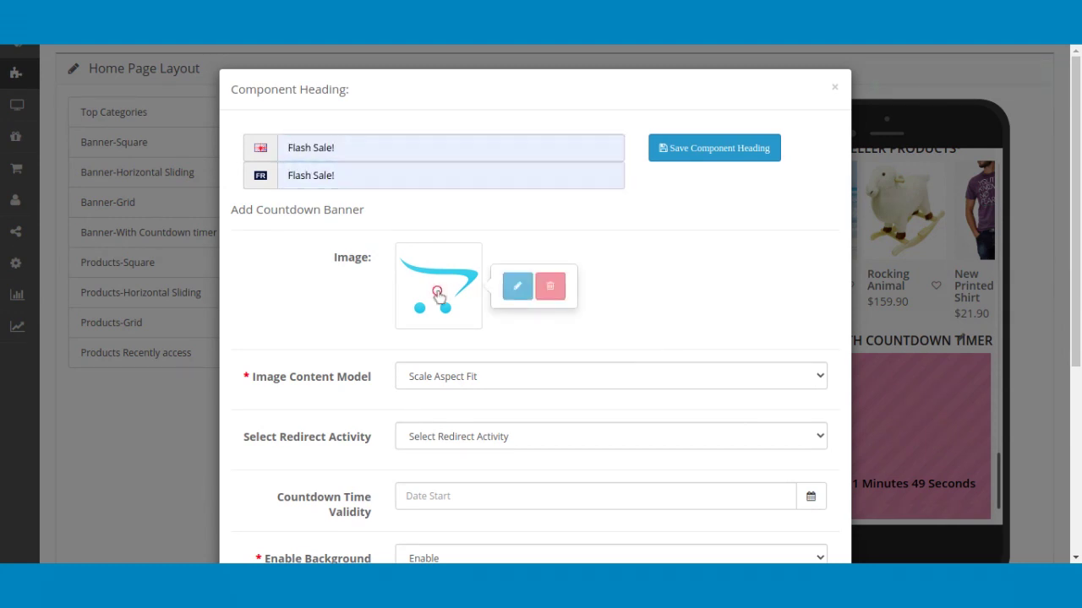
{"action": "left_click", "coordinate": [517, 288]}
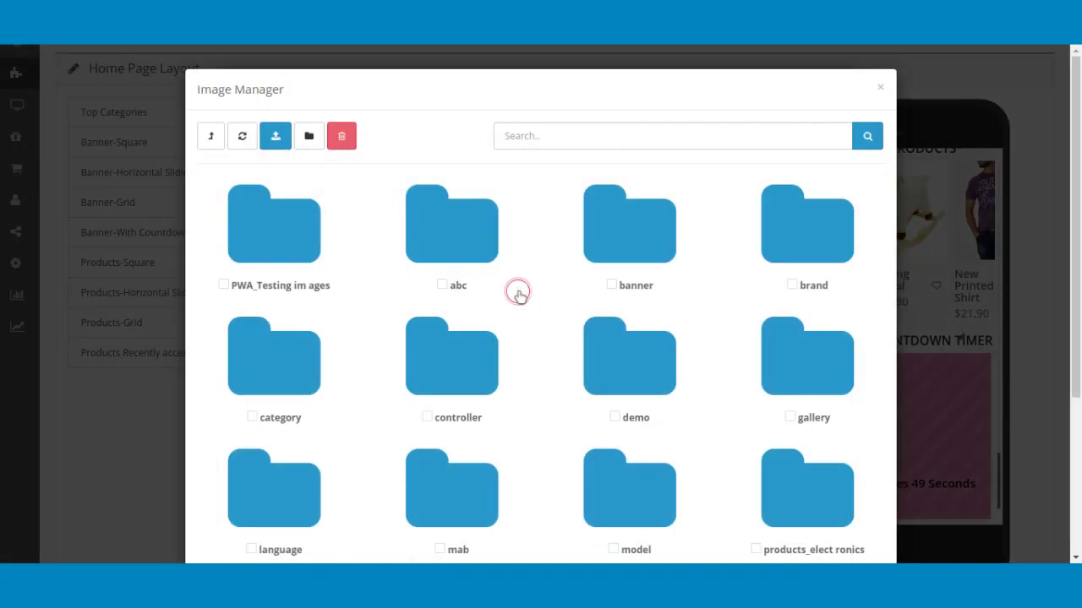
{"action": "left_click", "coordinate": [271, 213]}
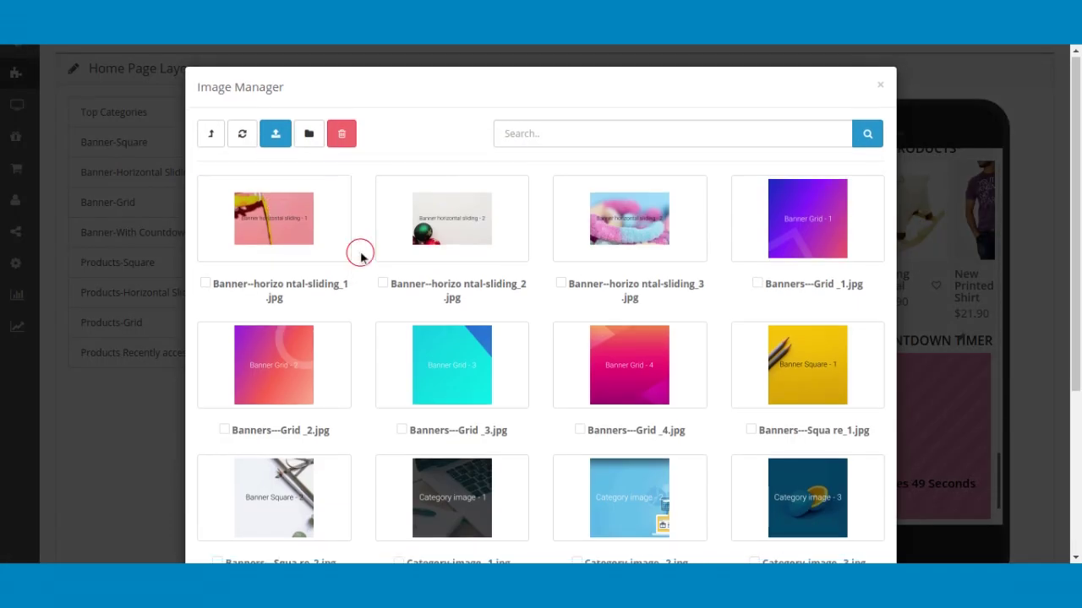
{"action": "scroll", "coordinate": [360, 253], "scroll_direction": "down", "scroll_amount": 2}
{"action": "scroll", "coordinate": [360, 251], "scroll_direction": "down", "scroll_amount": 5}
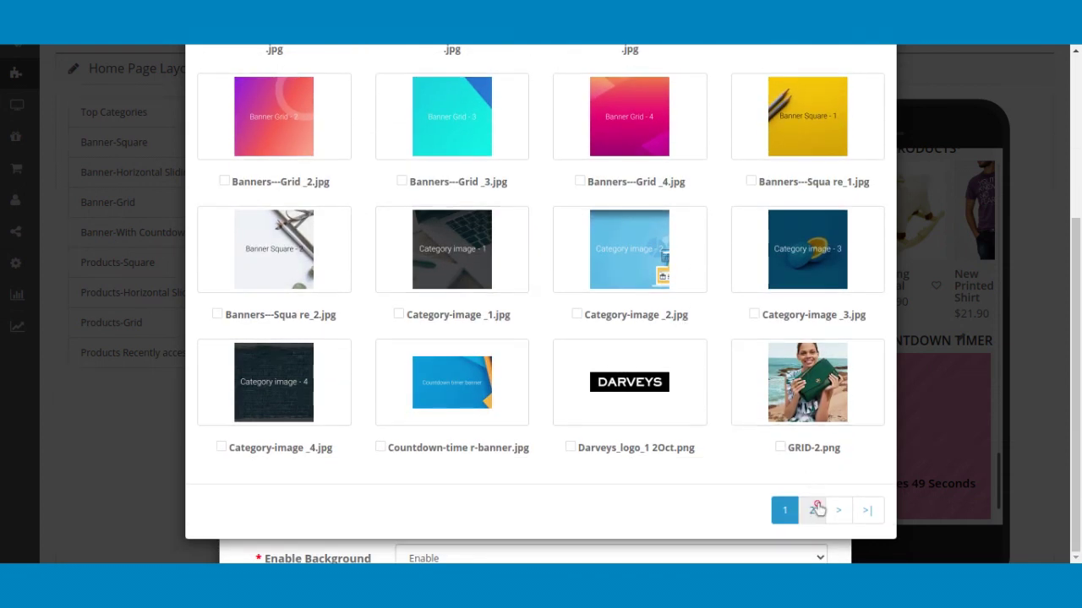
{"action": "left_click", "coordinate": [815, 509]}
{"action": "left_click", "coordinate": [464, 497]}
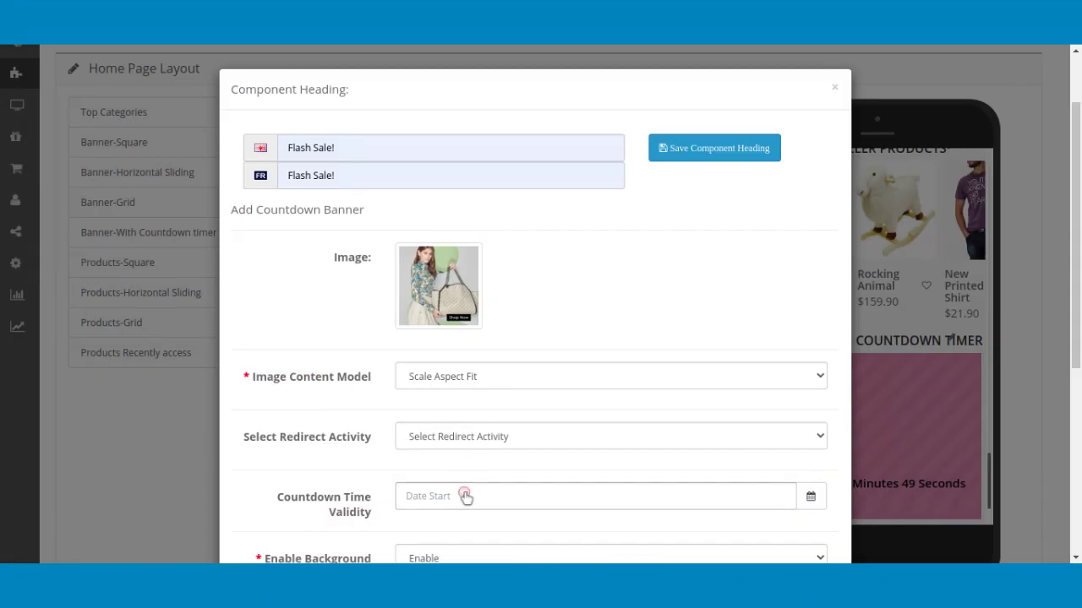
Step: Set the countdown banner's image content model to Scale Aspect Fill and its redirect activity to Product
{"action": "left_click", "coordinate": [463, 376]}
{"action": "left_click", "coordinate": [468, 403]}
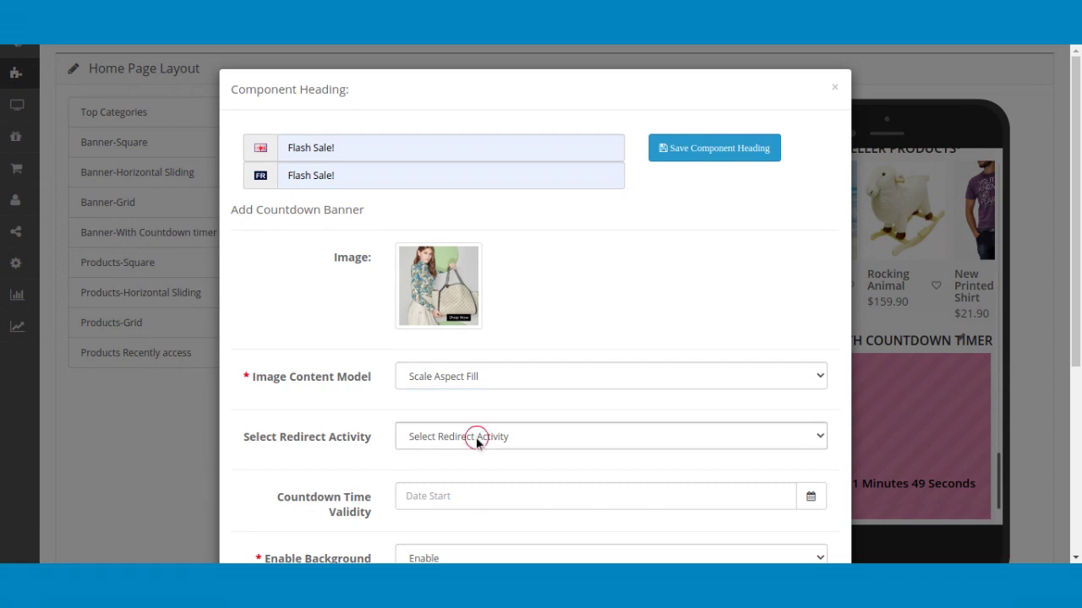
{"action": "left_click", "coordinate": [481, 502]}
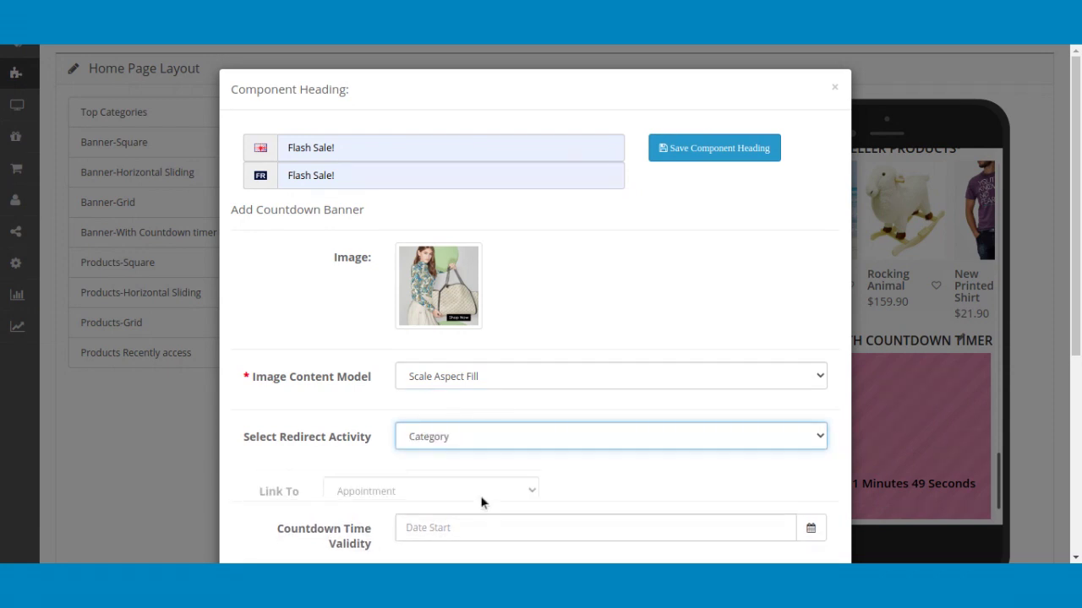
{"action": "key", "text": "Down"}
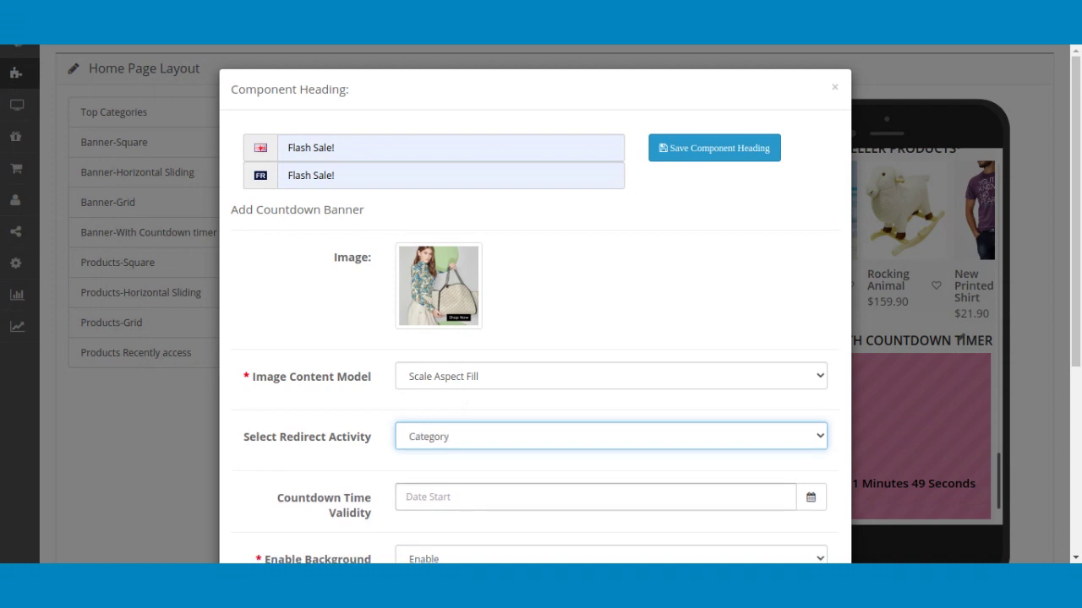
{"action": "key", "text": "Down"}
{"action": "left_click", "coordinate": [269, 513]}
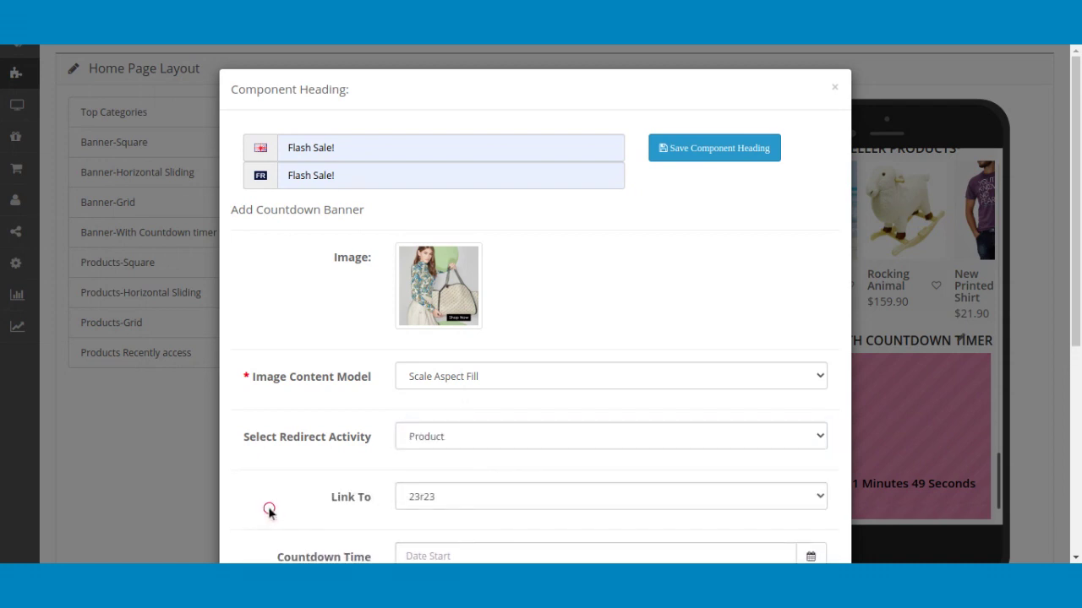
Step: Link the countdown banner to the a_test product
{"action": "scroll", "coordinate": [268, 513], "scroll_direction": "down", "scroll_amount": 4}
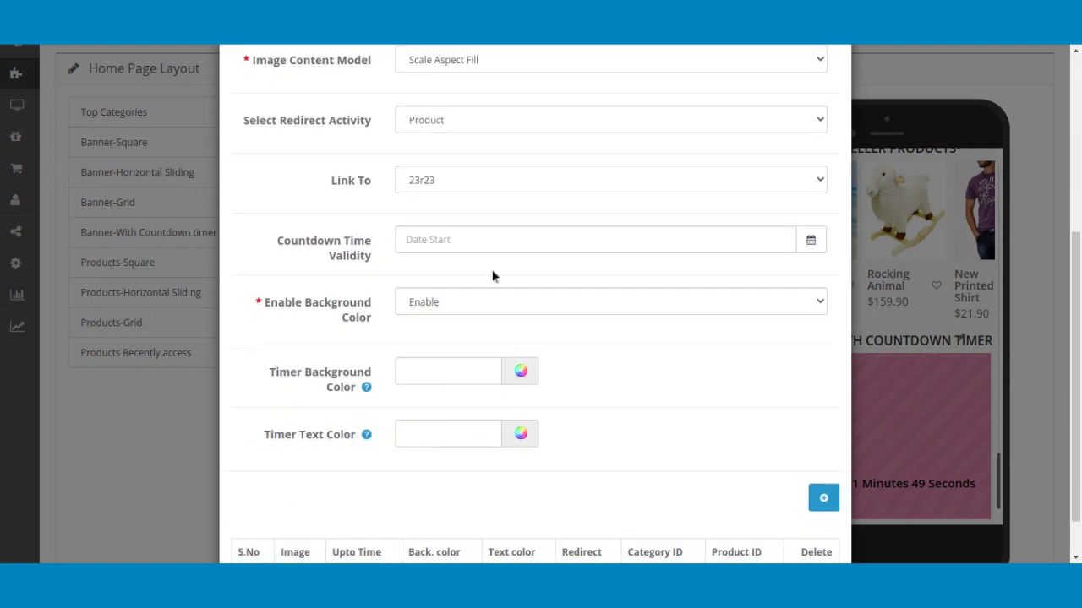
{"action": "left_click", "coordinate": [499, 180]}
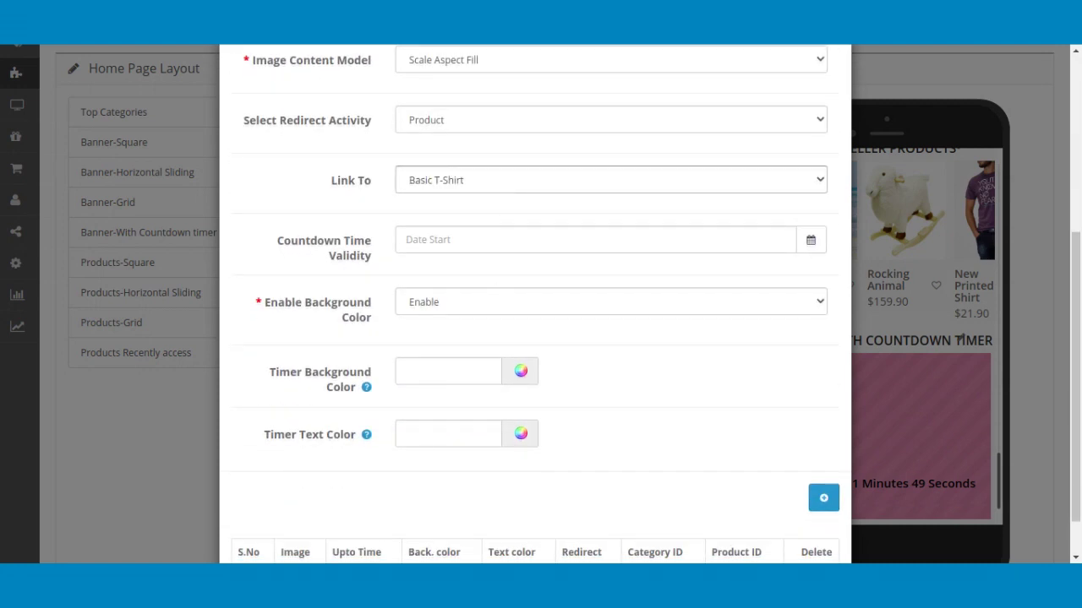
{"action": "left_click", "coordinate": [447, 192]}
{"action": "left_click", "coordinate": [432, 240]}
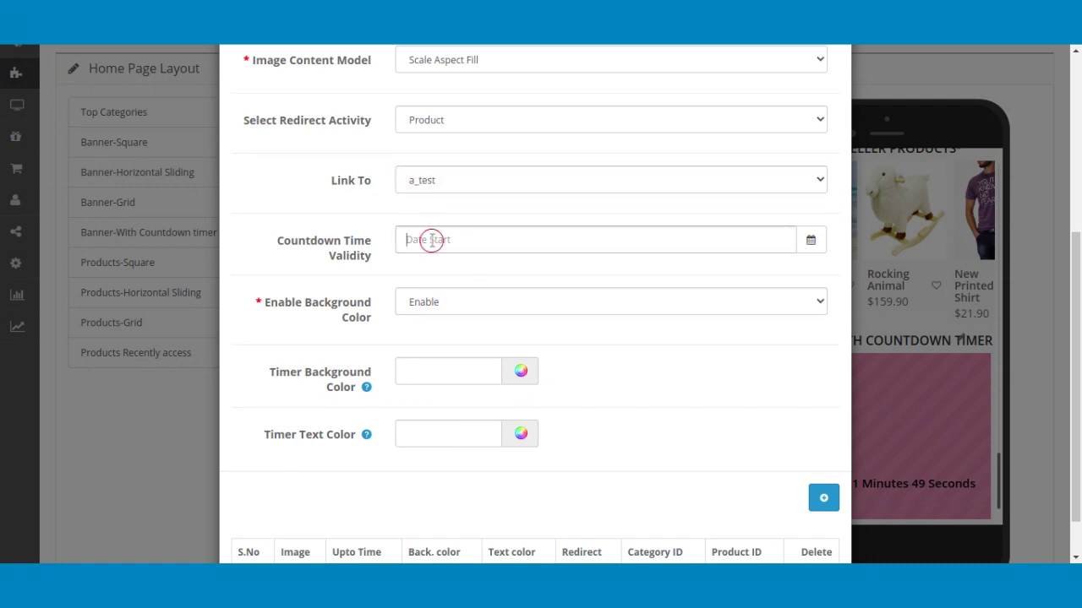
{"action": "left_click", "coordinate": [810, 240]}
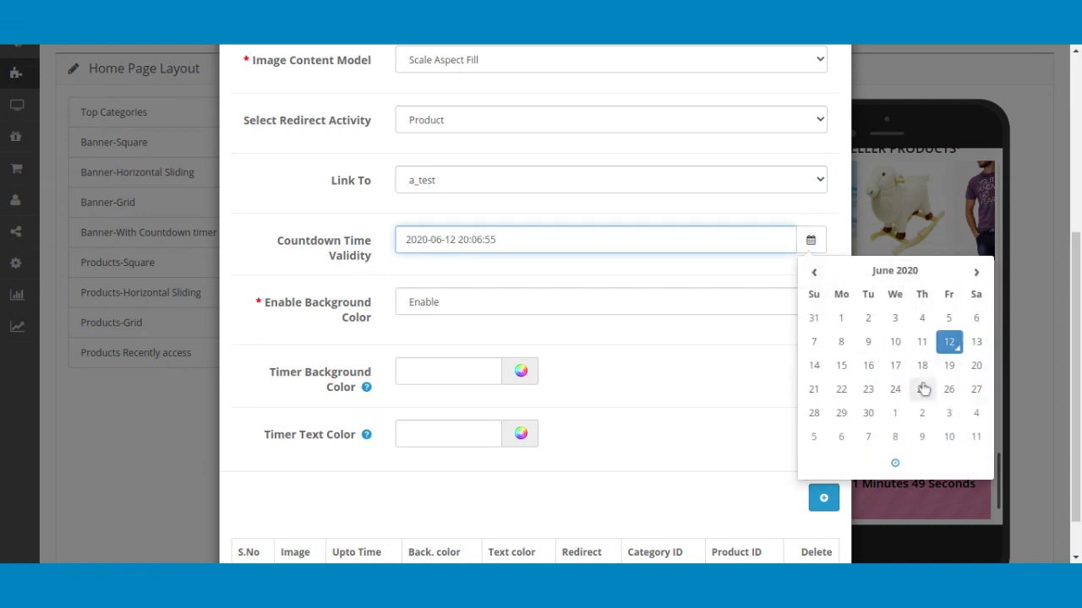
{"action": "left_click", "coordinate": [976, 365]}
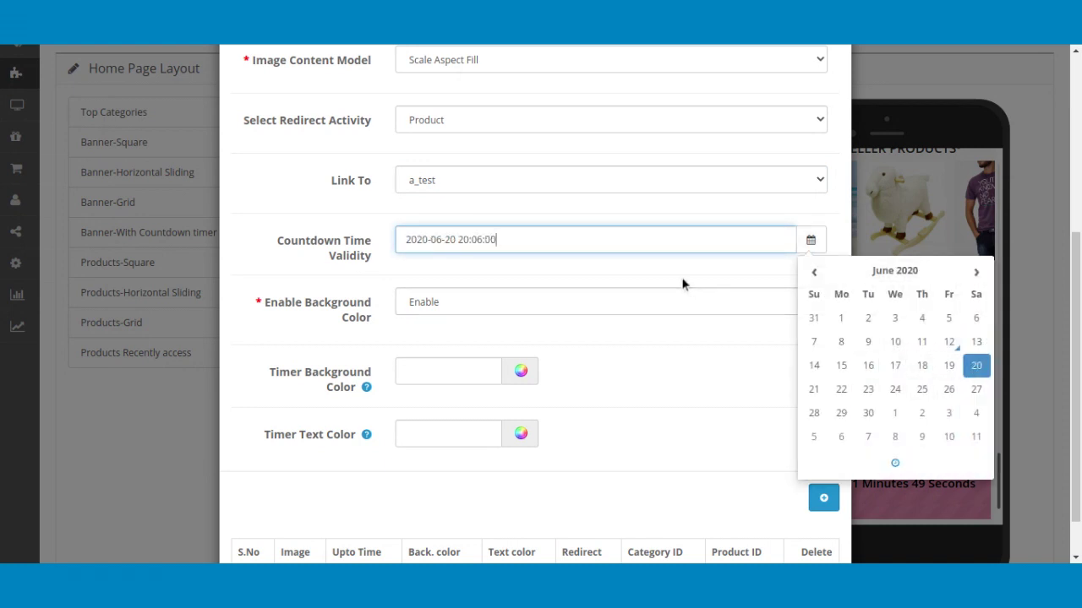
{"action": "left_click", "coordinate": [682, 279]}
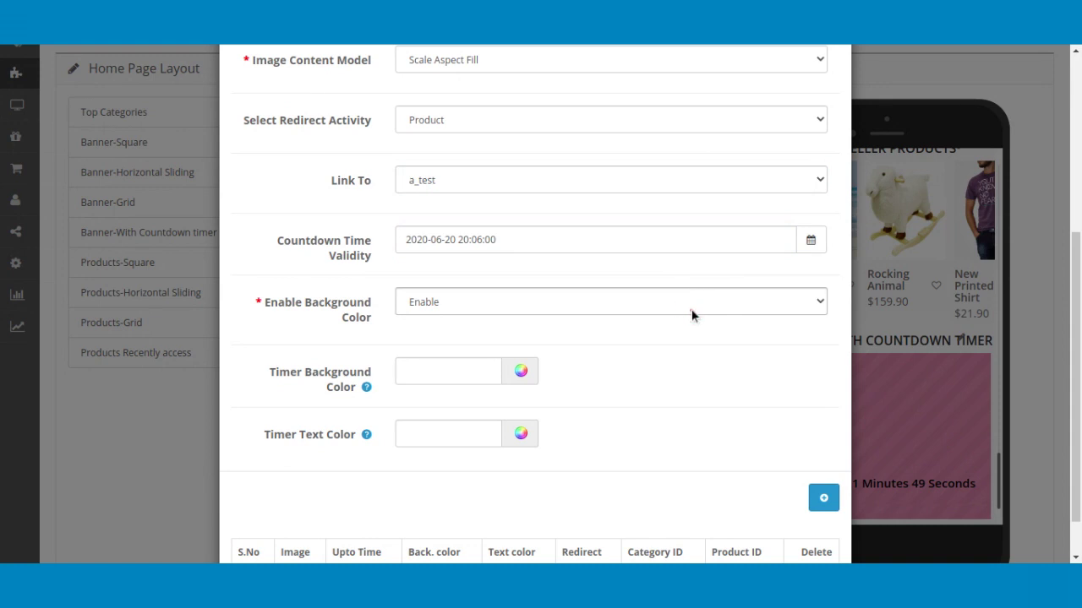
Step: Set Enable Background Color to Disable and choose #deffb0 as the timer background color
{"action": "left_click", "coordinate": [691, 315]}
{"action": "left_click", "coordinate": [693, 326]}
{"action": "left_click", "coordinate": [524, 372]}
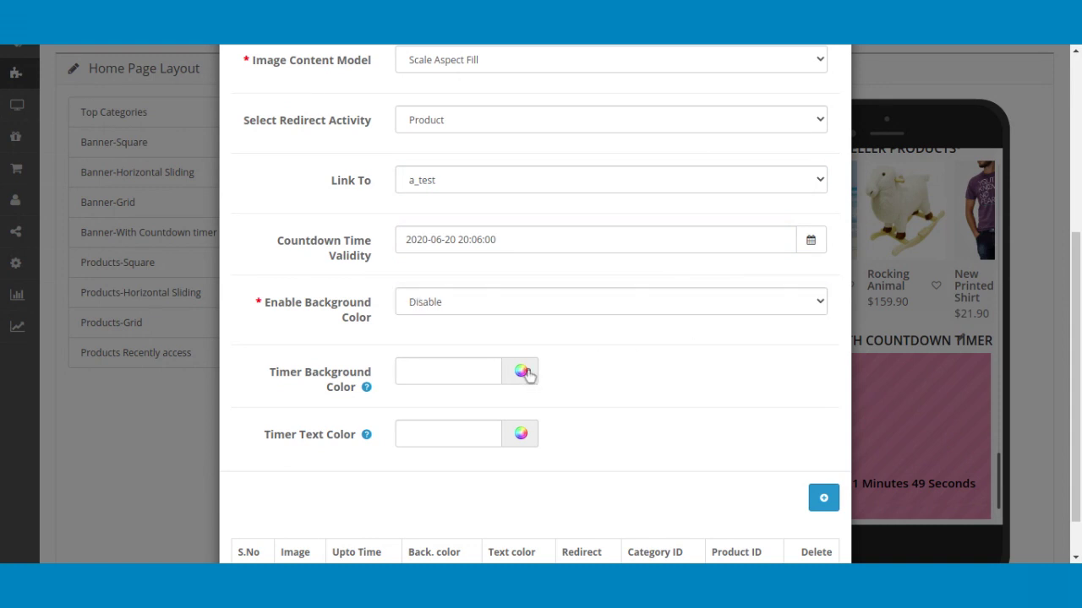
{"action": "left_click_drag", "start_coordinate": [529, 391], "coordinate": [539, 394]}
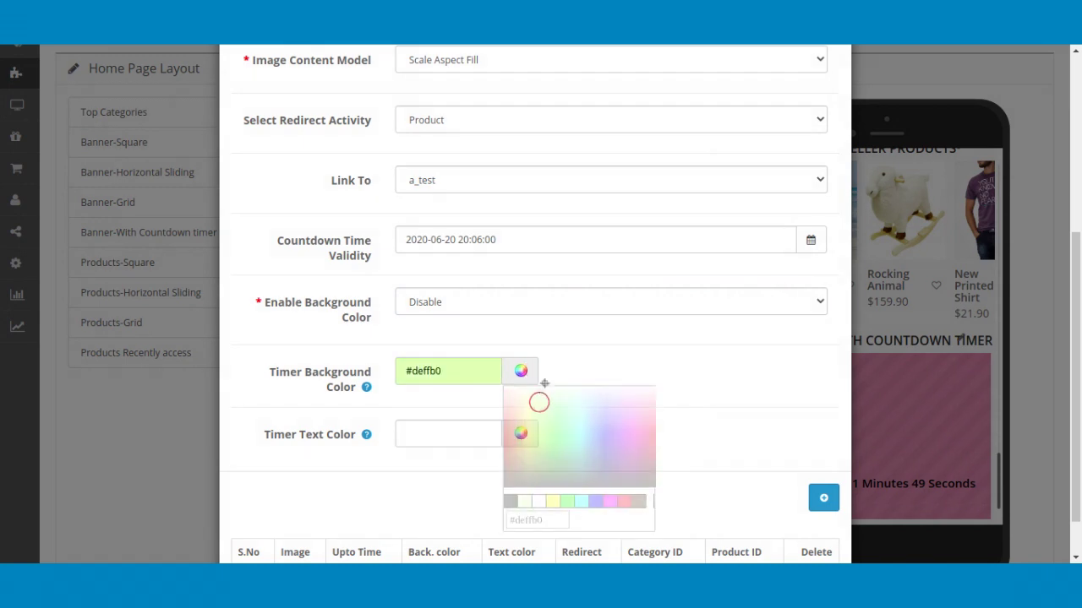
Step: Choose #00241c as the timer text color and add the configured countdown banner to the component's banner list
{"action": "left_click", "coordinate": [521, 433]}
{"action": "left_click_drag", "start_coordinate": [537, 453], "coordinate": [573, 543]}
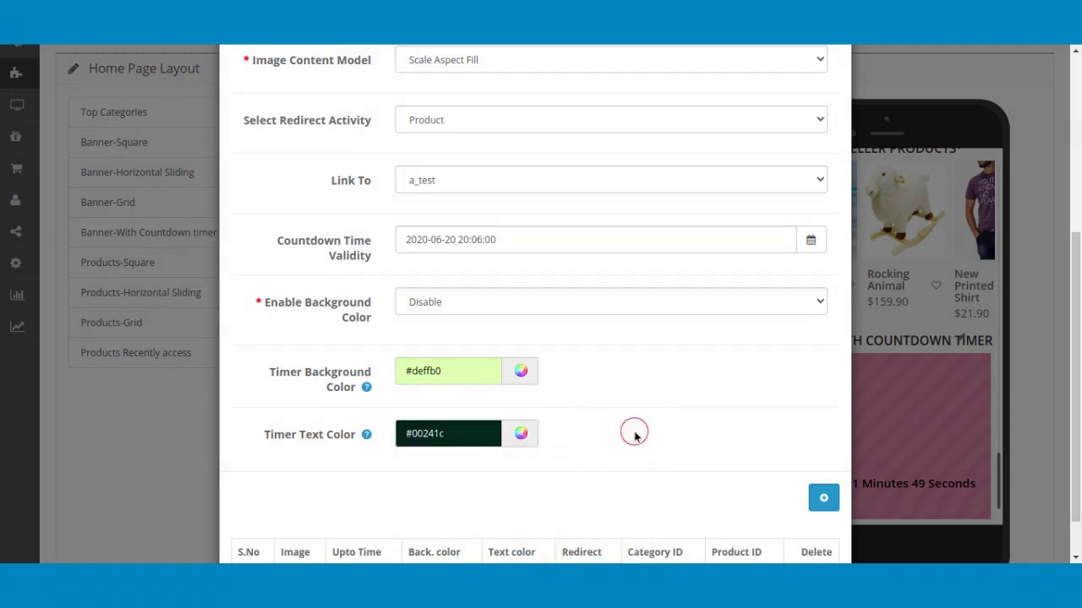
{"action": "scroll", "coordinate": [643, 436], "scroll_direction": "down", "scroll_amount": 1}
{"action": "left_click", "coordinate": [816, 472]}
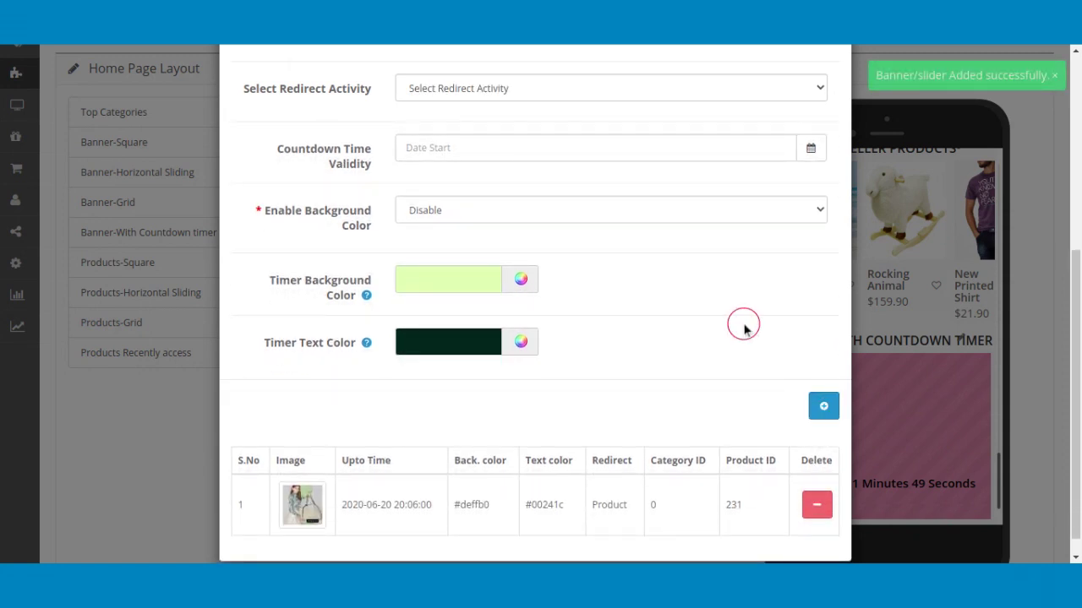
{"action": "scroll", "coordinate": [743, 328], "scroll_direction": "up", "scroll_amount": 3}
{"action": "scroll", "coordinate": [744, 330], "scroll_direction": "up", "scroll_amount": 4}
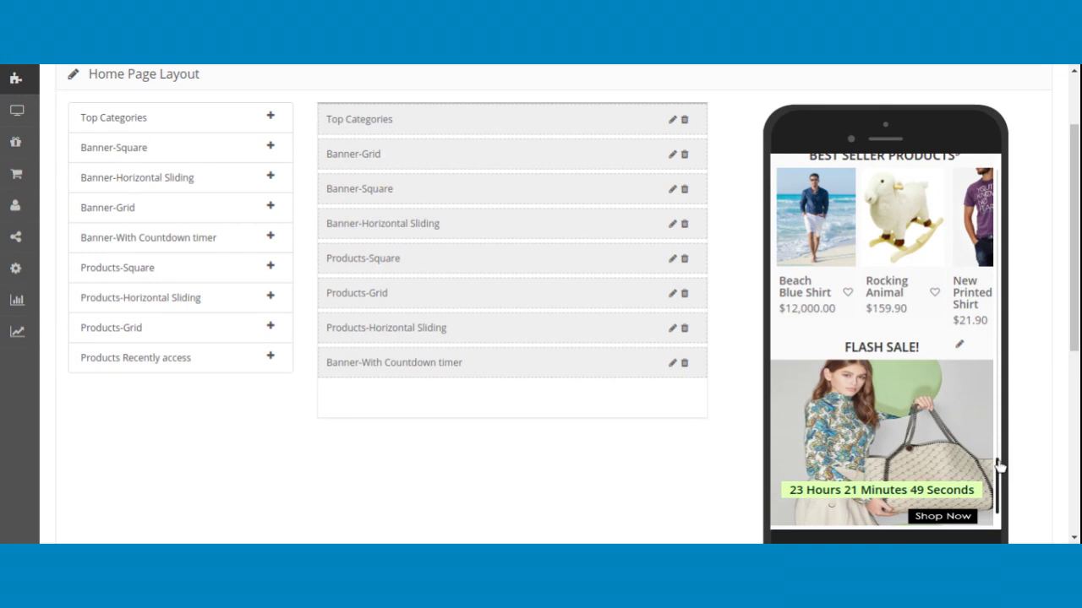
Step: Check the flash sale countdown banner in the phone preview and add the Products Recently access component to the layout
{"action": "scroll", "coordinate": [999, 467], "scroll_direction": "up", "scroll_amount": 2}
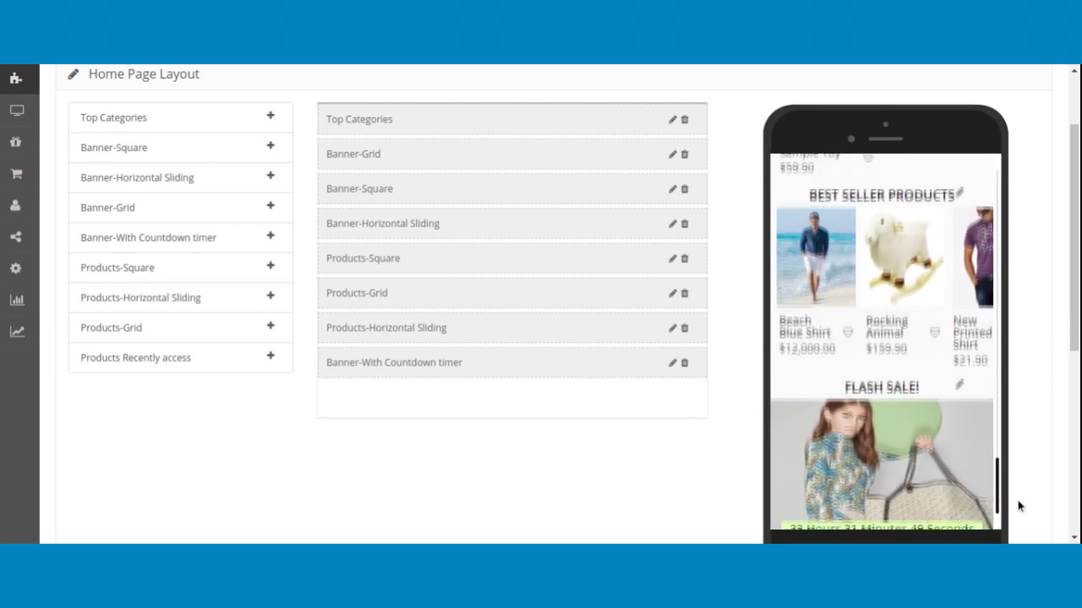
{"action": "scroll", "coordinate": [1018, 501], "scroll_direction": "down", "scroll_amount": 1}
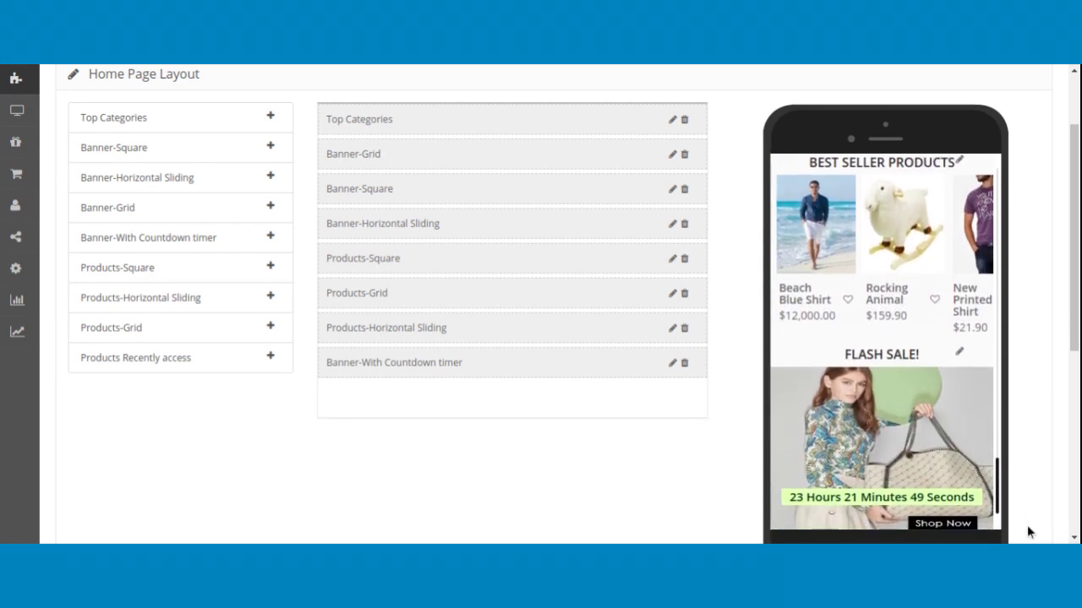
{"action": "left_click", "coordinate": [275, 359]}
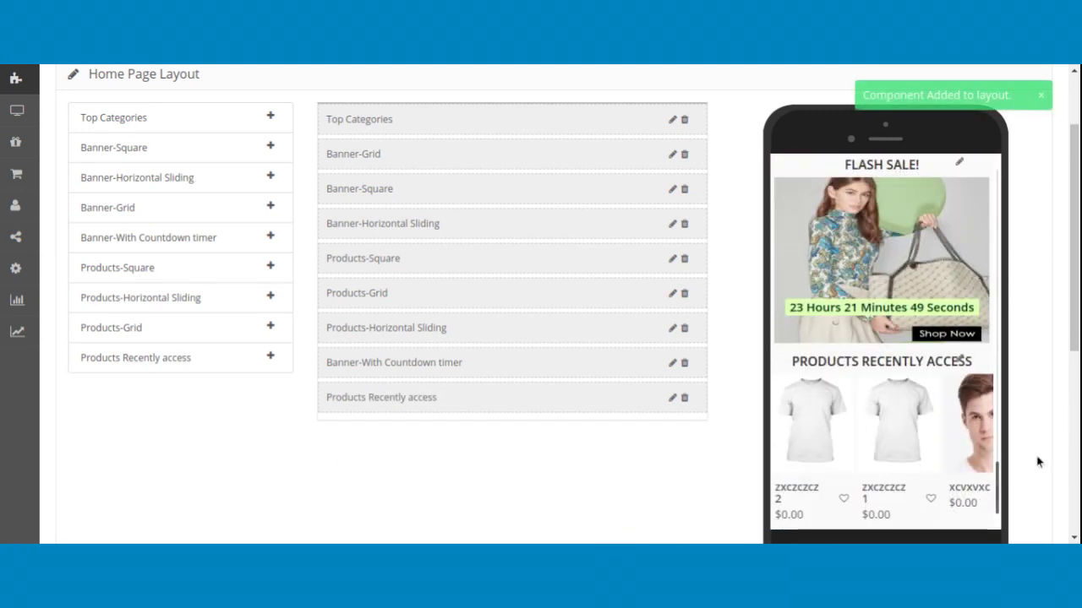
Step: Review the assembled home page in the phone preview, from the recently accessed products back up to the top categories
{"action": "scroll", "coordinate": [997, 473], "scroll_direction": "up", "scroll_amount": 5}
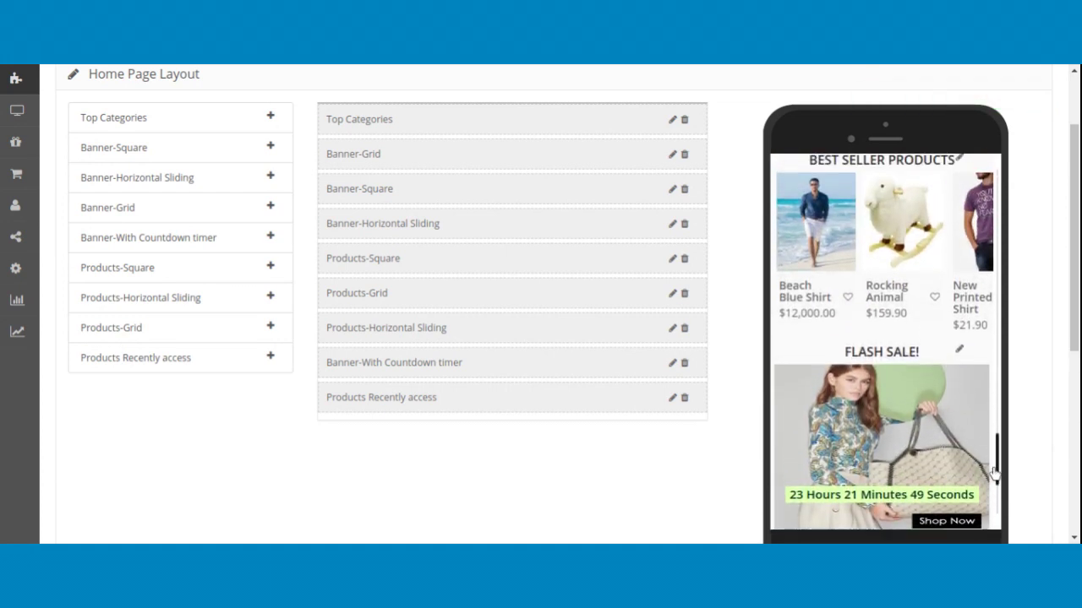
{"action": "scroll", "coordinate": [989, 456], "scroll_direction": "up", "scroll_amount": 5}
{"action": "scroll", "coordinate": [980, 414], "scroll_direction": "up", "scroll_amount": 5}
{"action": "scroll", "coordinate": [987, 349], "scroll_direction": "up", "scroll_amount": 5}
{"action": "scroll", "coordinate": [985, 253], "scroll_direction": "up", "scroll_amount": 5}
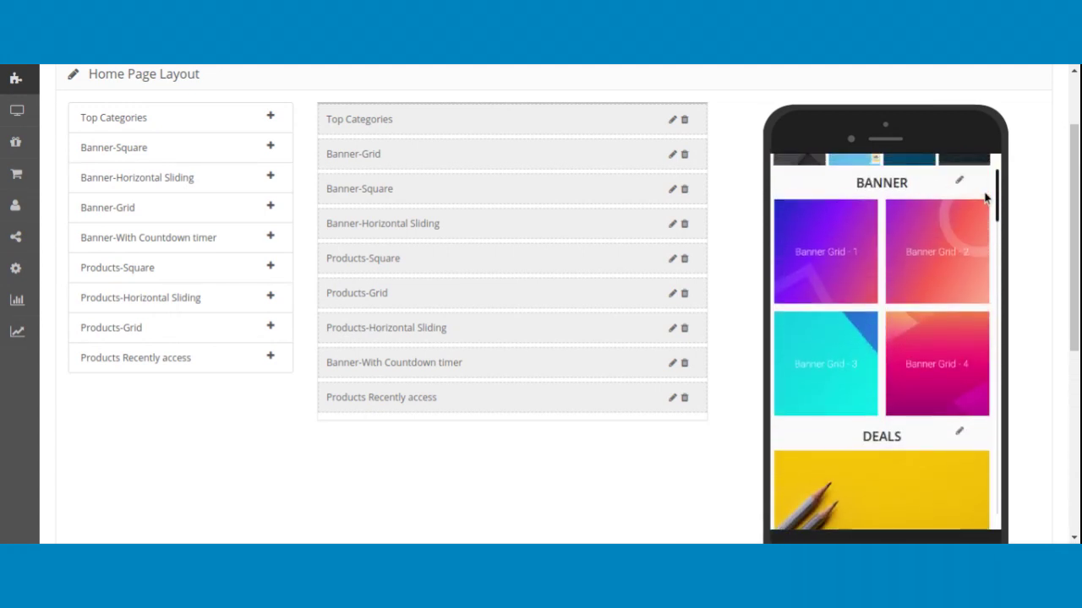
{"action": "scroll", "coordinate": [985, 186], "scroll_direction": "up", "scroll_amount": 2}
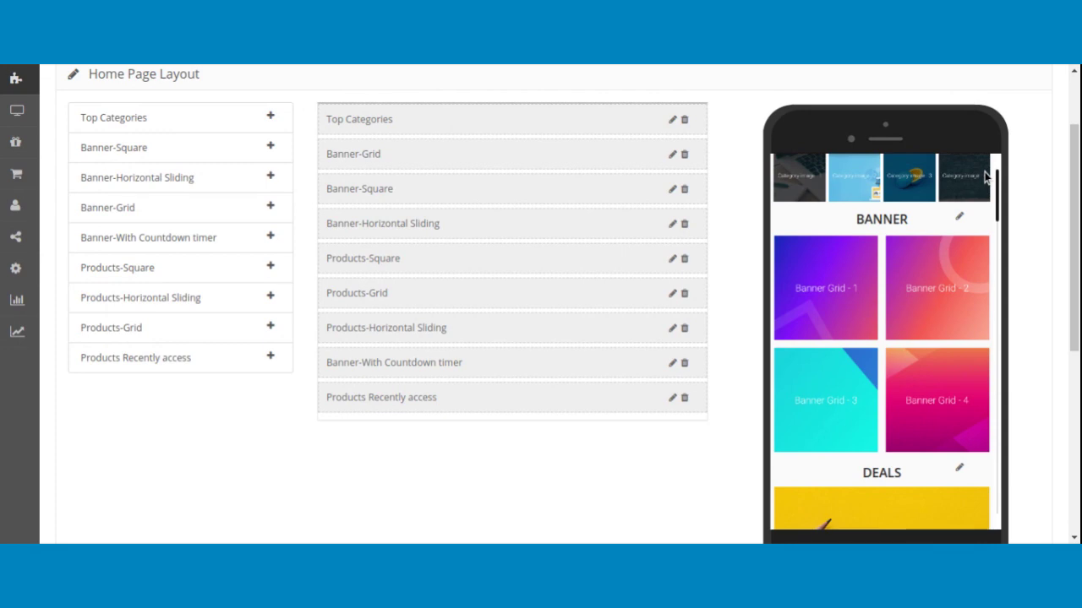